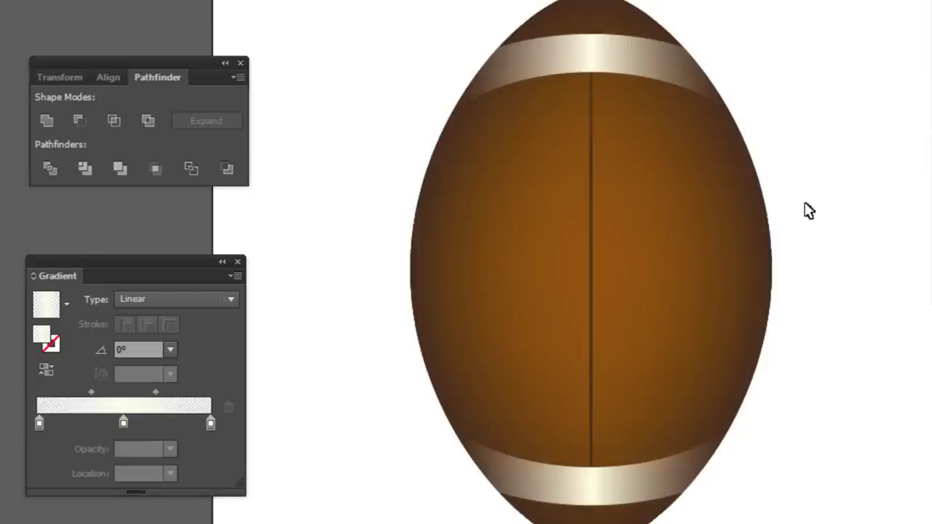
Select the top and bottom light bands in turn, then clear the selection
left_click(653, 86)
left_click(603, 493)
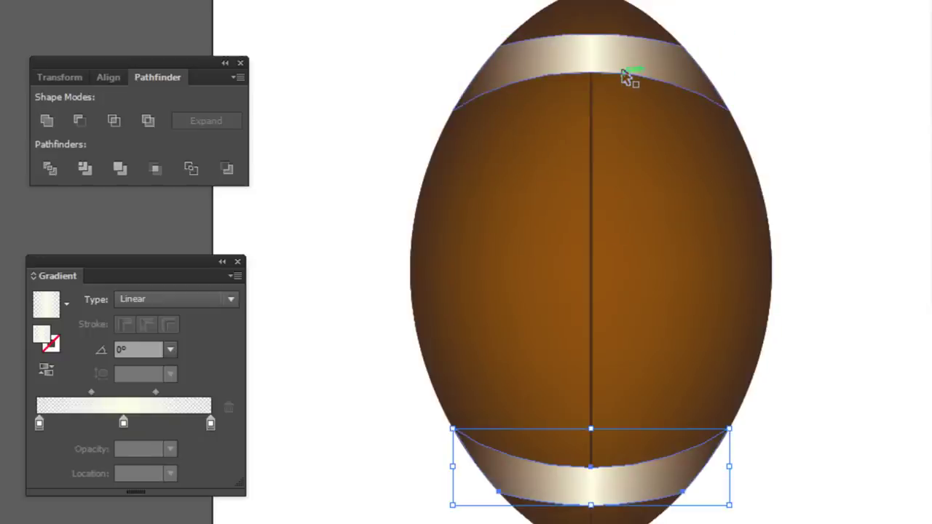
left_click(623, 78)
left_click(866, 168)
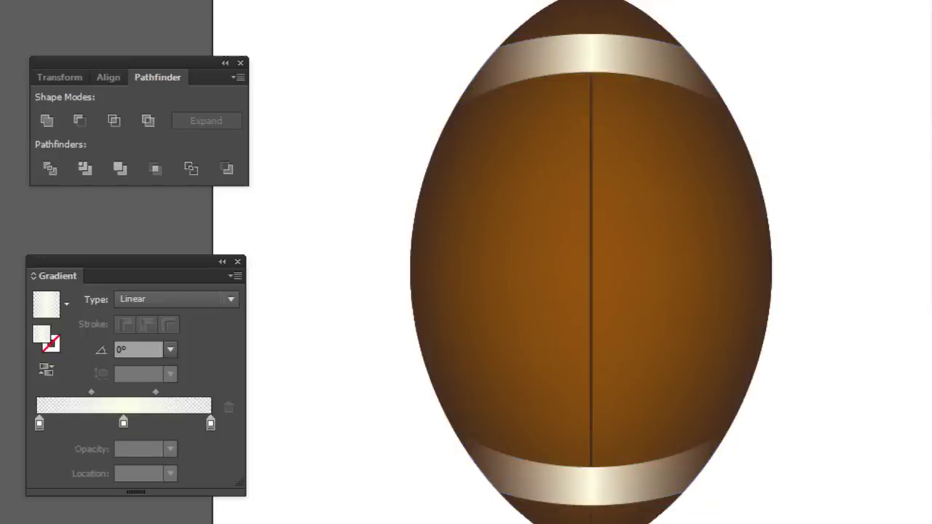
Show the Layers panel, move the Swatches panel aside, and zoom and pan to the ball's top
key("F7")
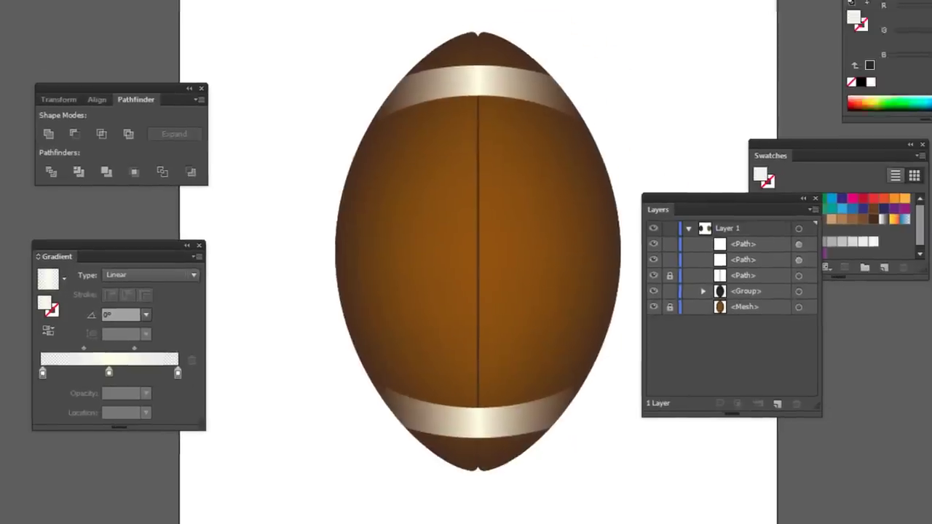
mouse_move(822, 163)
left_mouse_down()
mouse_move(868, 139)
mouse_move(921, 145)
left_mouse_up()
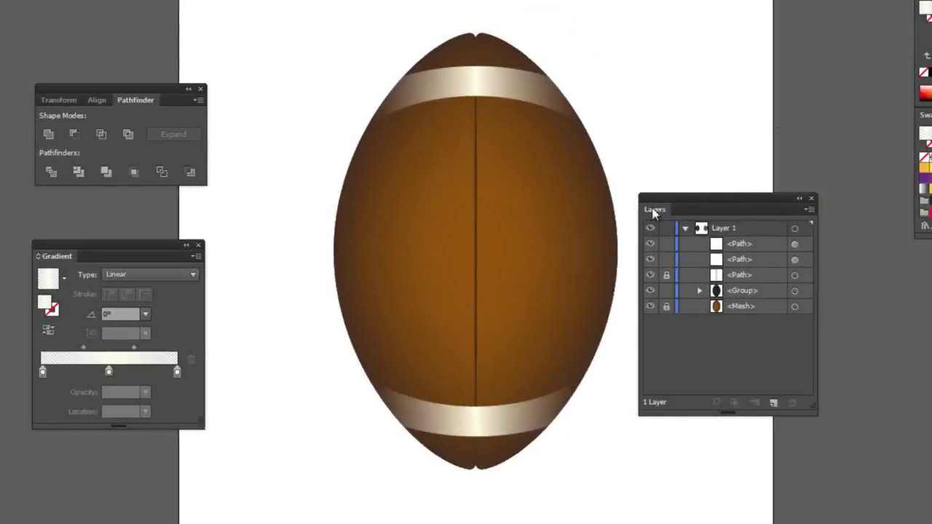
left_click_drag(683, 197, 687, 112)
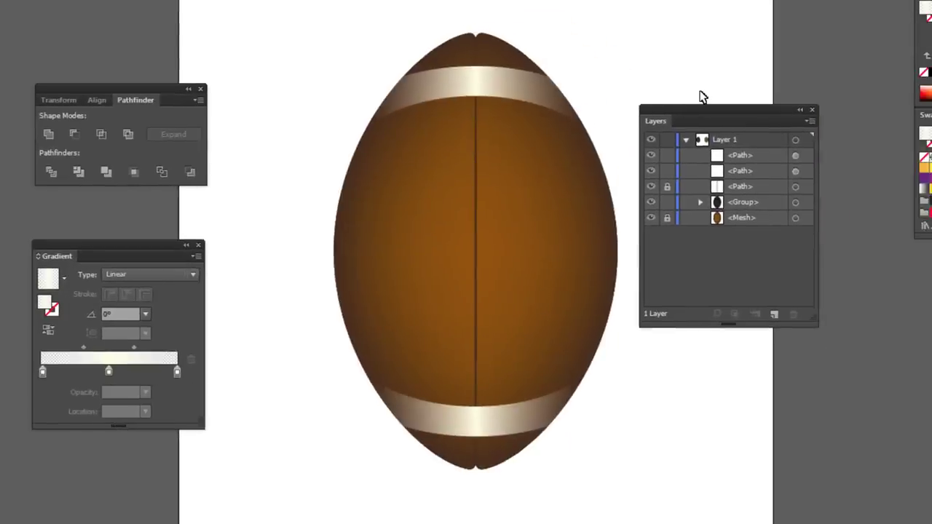
scroll(701, 94, "up", 1)
left_click_drag(491, 128, 534, 163)
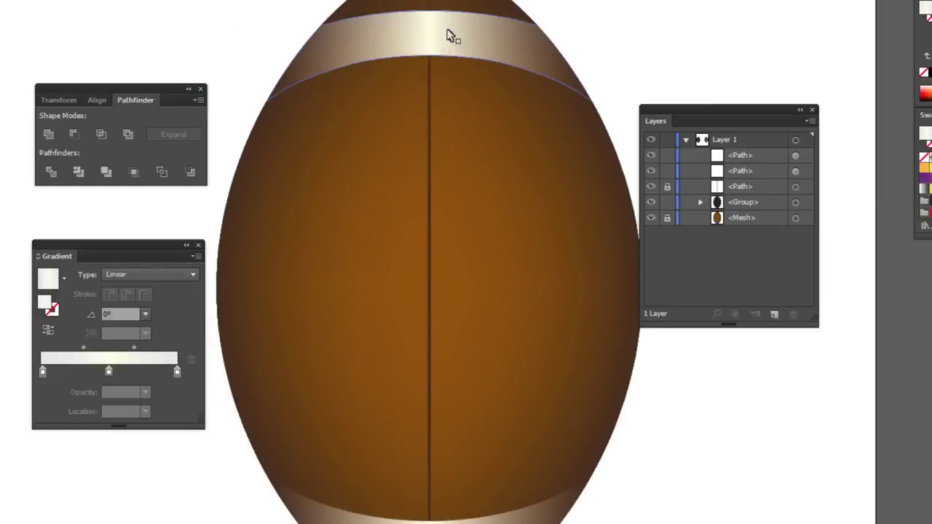
Select the top and bottom light bands again, then deselect everything
left_click(449, 51)
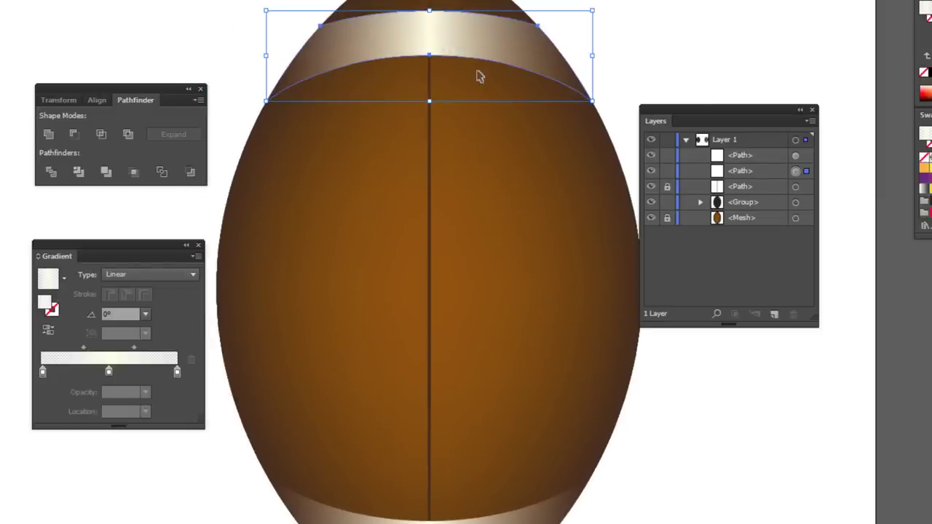
left_click(795, 155)
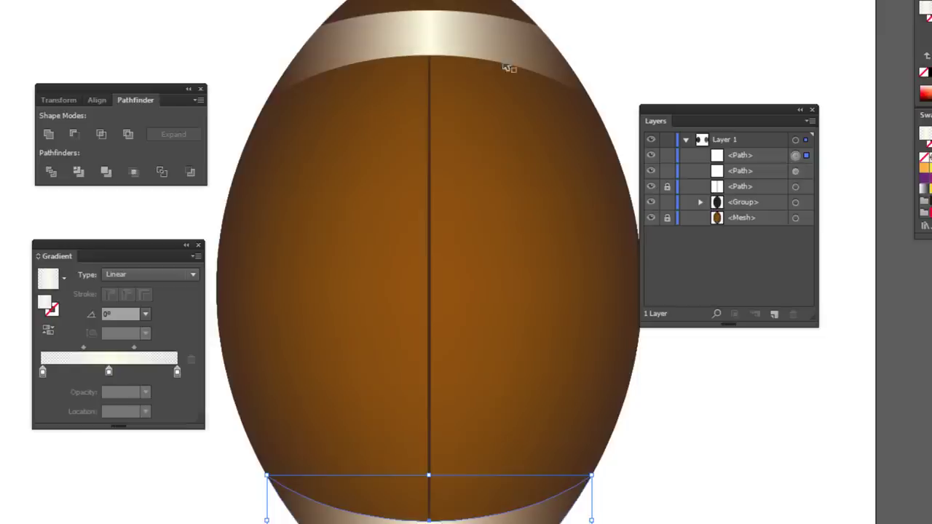
left_click(475, 42)
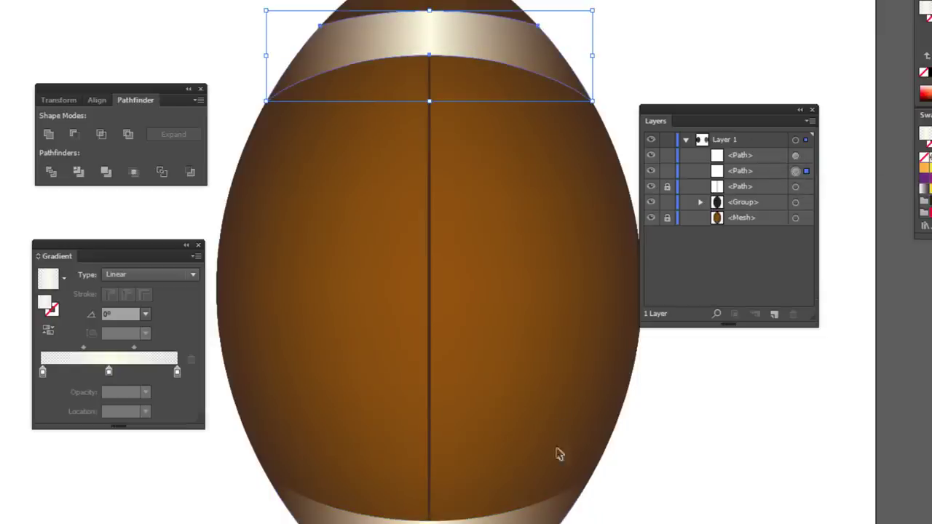
left_click(487, 518)
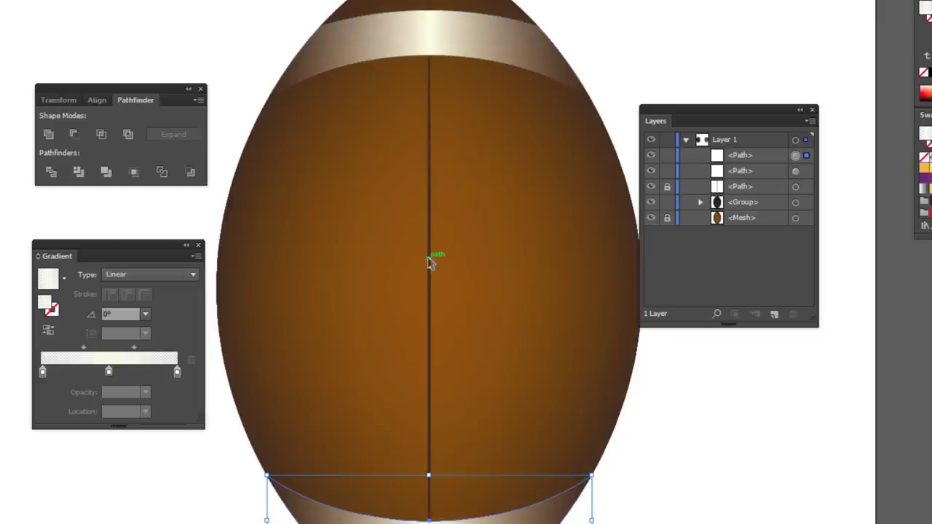
key("ctrl+shift+a")
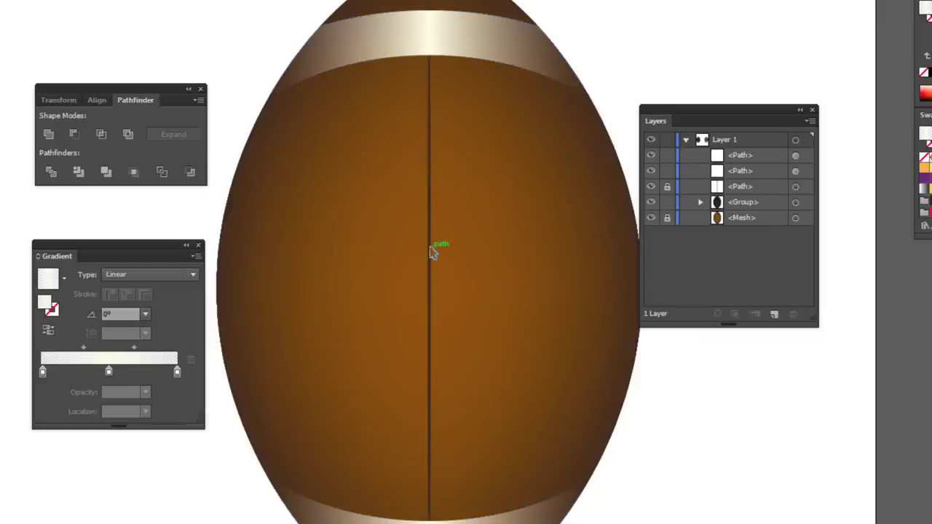
Unlock the <Group> and <Mesh> layers and select the vertical centre seam line
left_click(667, 202)
left_click(668, 217)
left_click(431, 219)
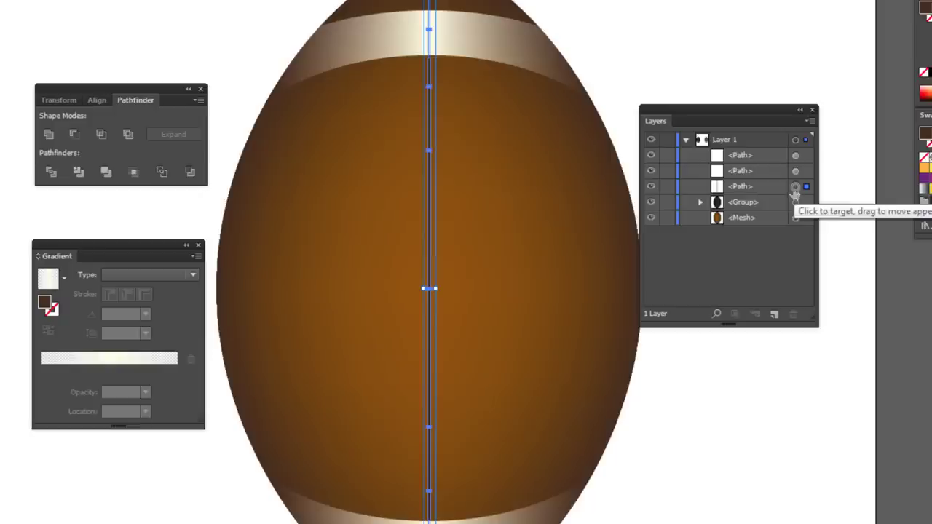
Move the centre seam <Path> to the top of Layer 1, above the light bands
key("ctrl+shift+a")
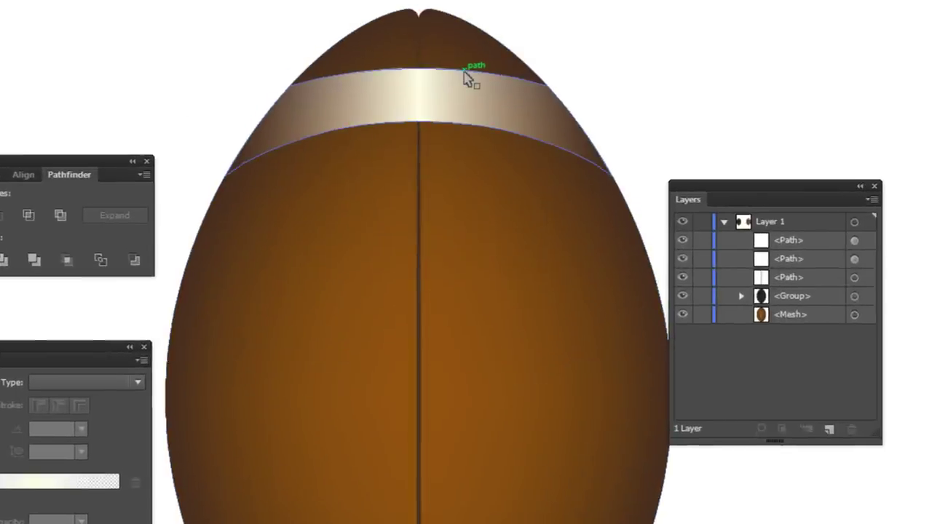
left_click(421, 179)
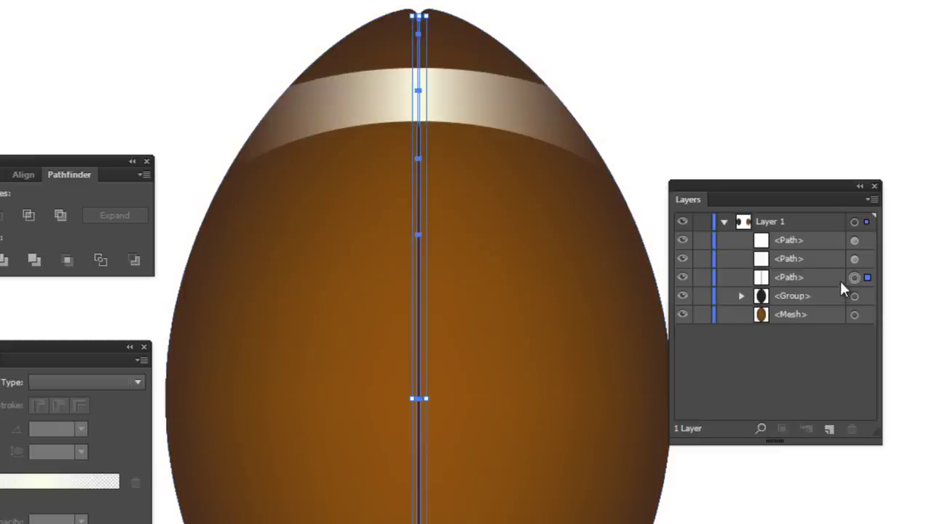
left_click_drag(816, 277, 823, 234)
left_click(741, 37)
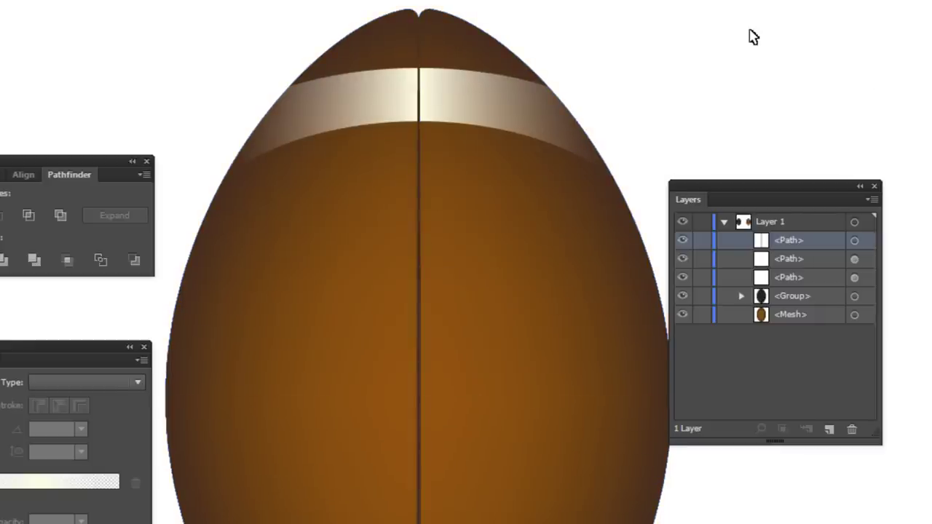
Zoom in and pan down the football, with the Layers panel moved aside
key("ctrl+minus")
key("ctrl+minus")
key("ctrl+plus")
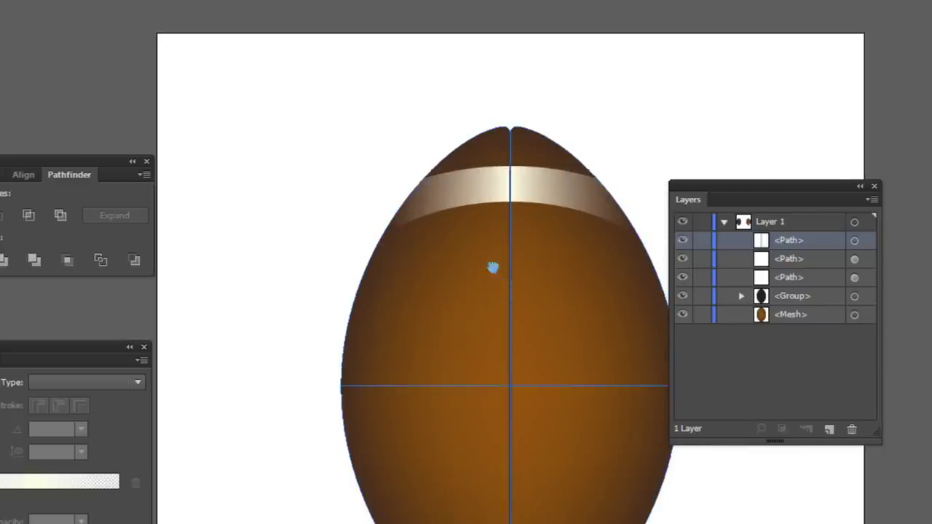
left_click_drag(492, 268, 450, 211)
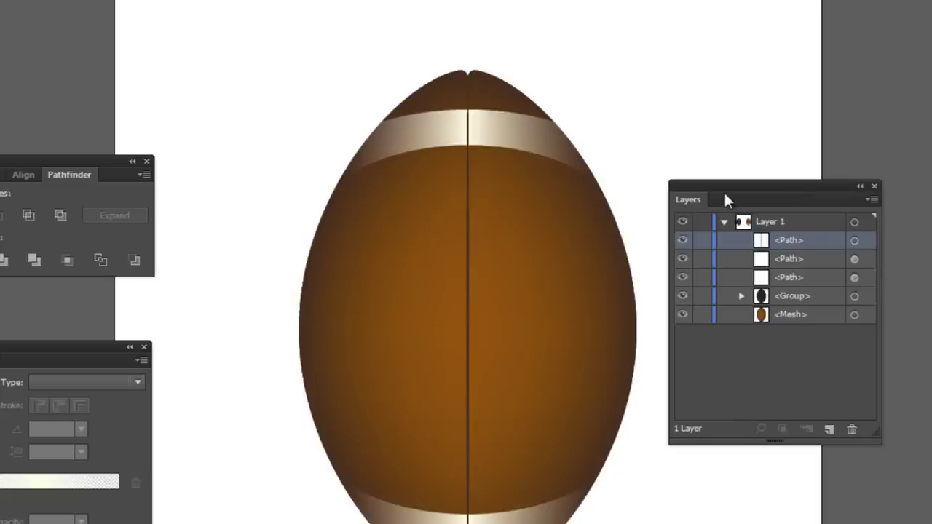
key("ctrl+plus")
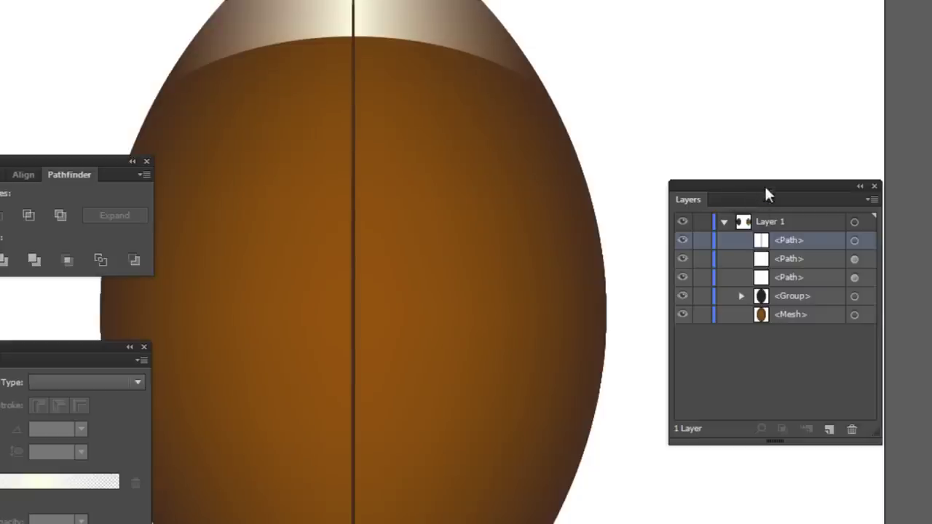
left_click_drag(765, 193, 931, 362)
left_click_drag(364, 186, 477, 233)
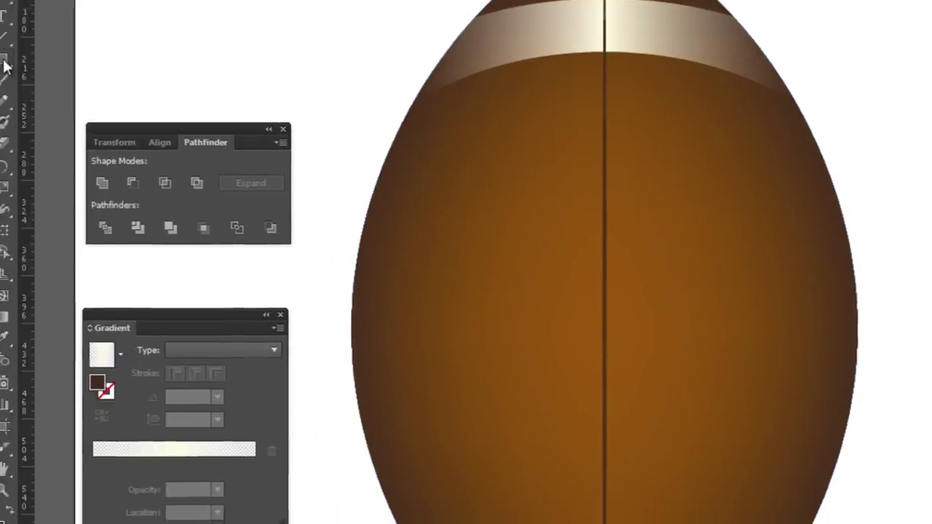
Draw a tall, thin rounded rectangle over the centre seam
left_click(17, 54)
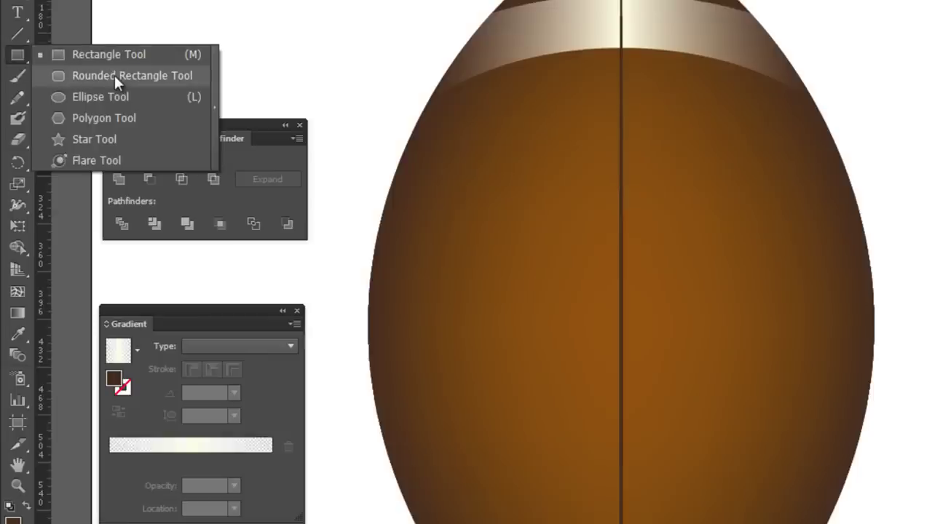
left_click(115, 75)
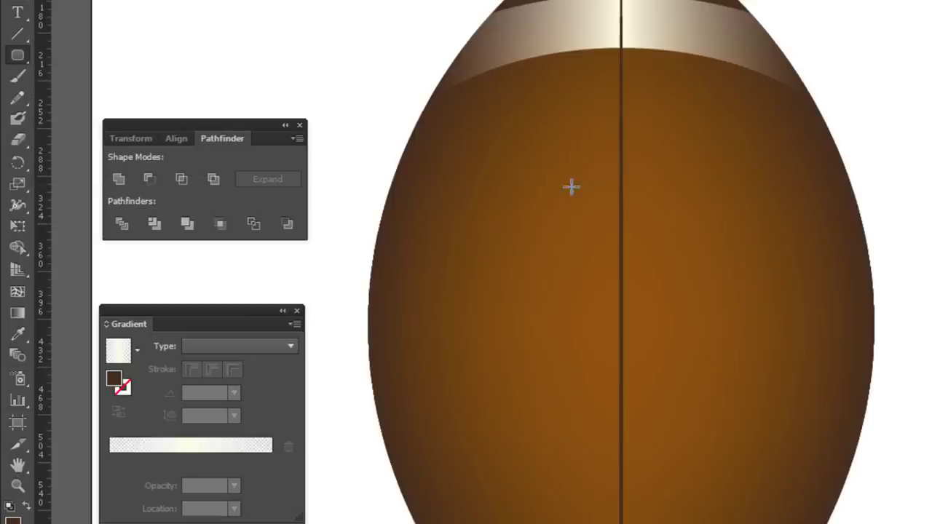
left_click_drag(599, 173, 639, 450)
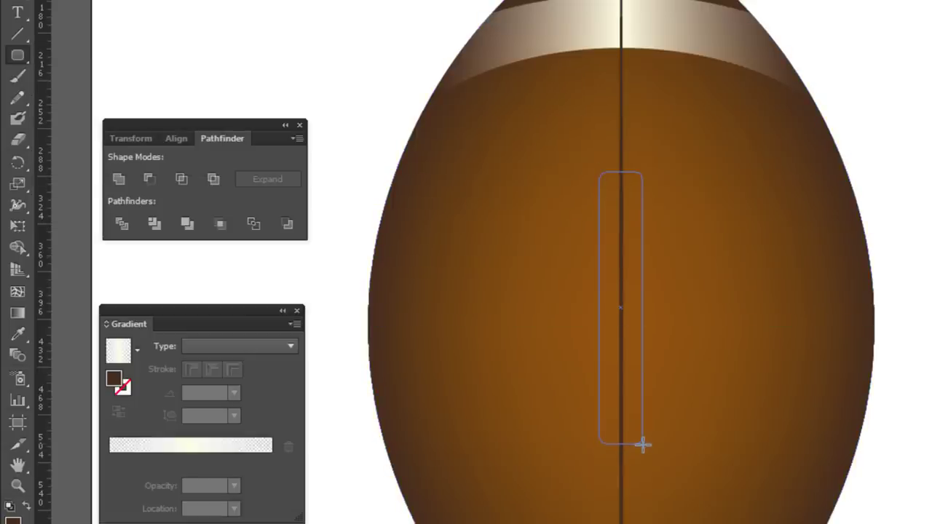
left_click_drag(639, 450, 642, 503)
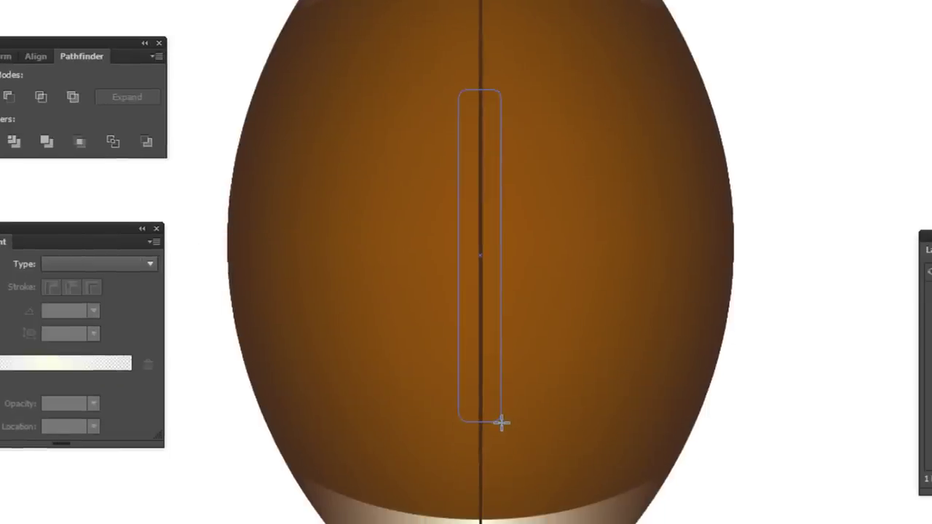
mouse_move(502, 422)
left_mouse_down()
mouse_move(508, 225)
mouse_move(506, 423)
left_mouse_up()
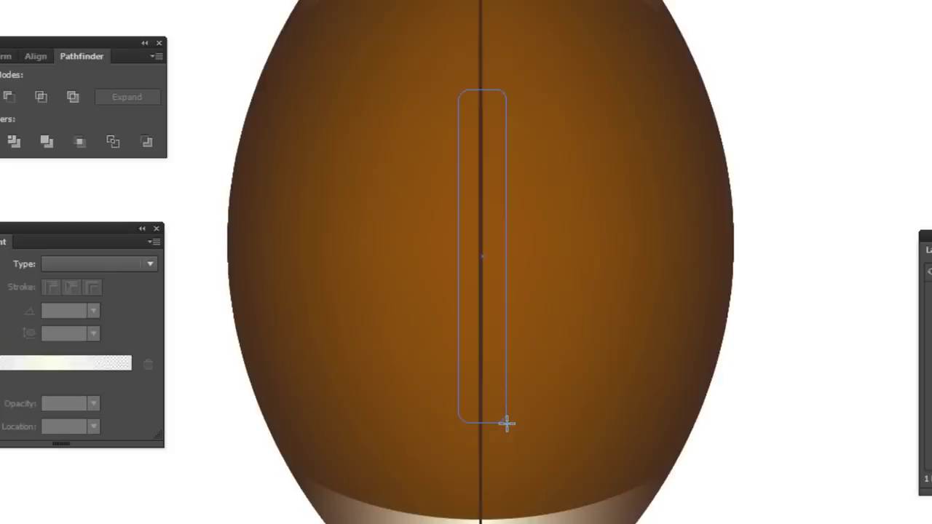
mouse_move(507, 422)
left_mouse_down()
mouse_move(503, 303)
mouse_move(502, 406)
left_mouse_up()
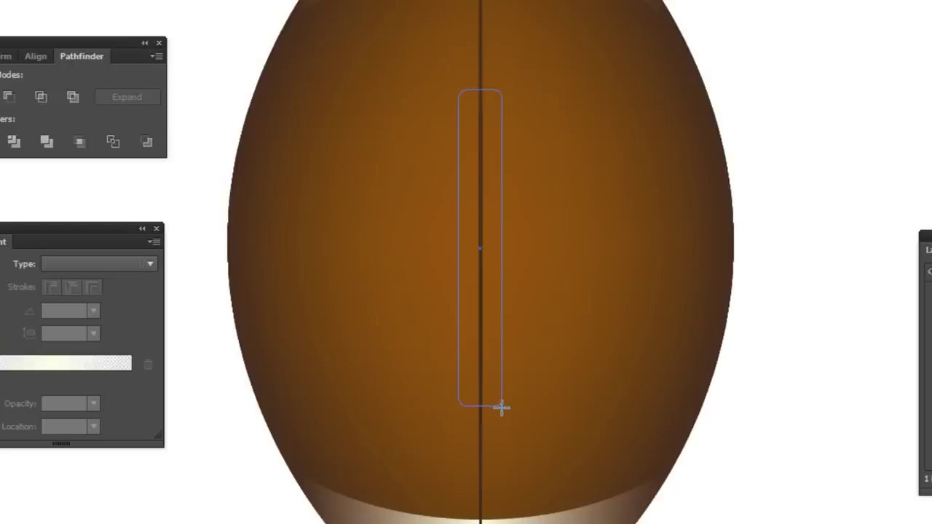
left_click_drag(501, 407, 500, 388)
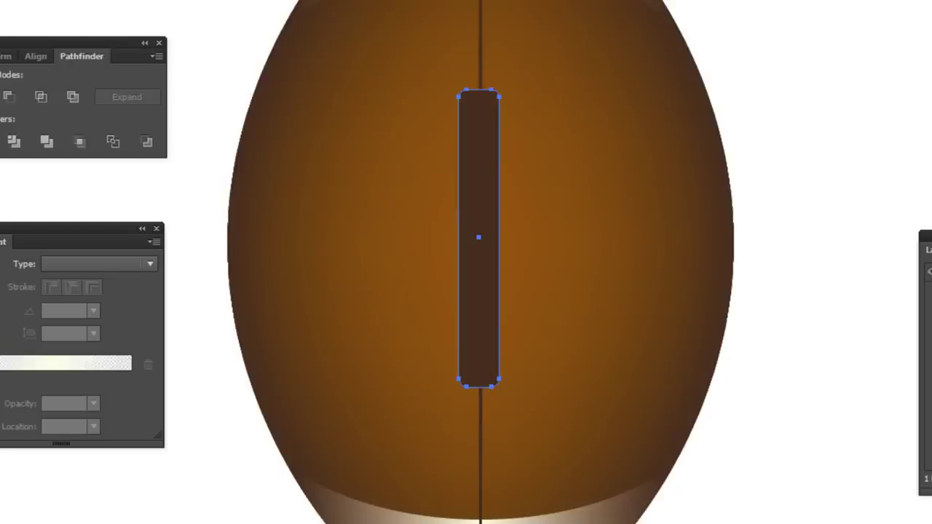
Nudge the rounded rectangle right and down onto the seam, then reselect it
key("v")
key("Right")
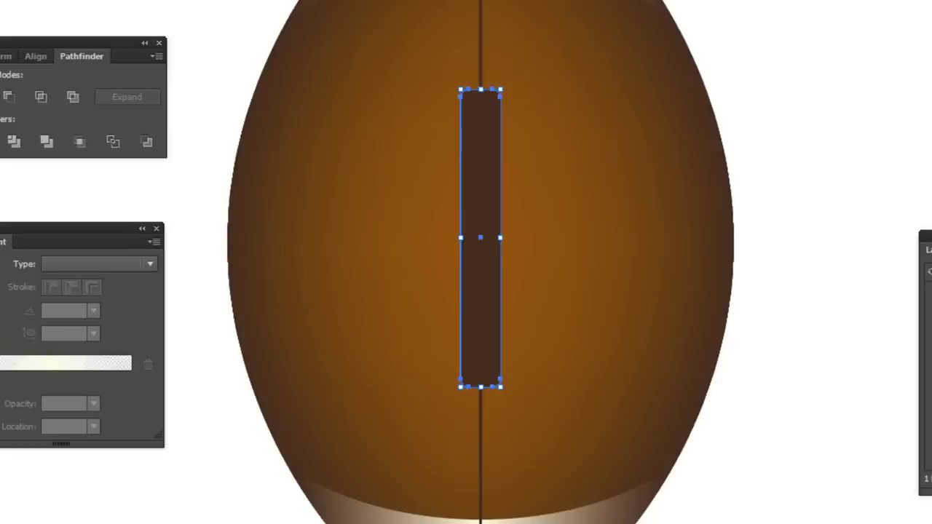
key("Down")
key("Down")
left_click(711, 128)
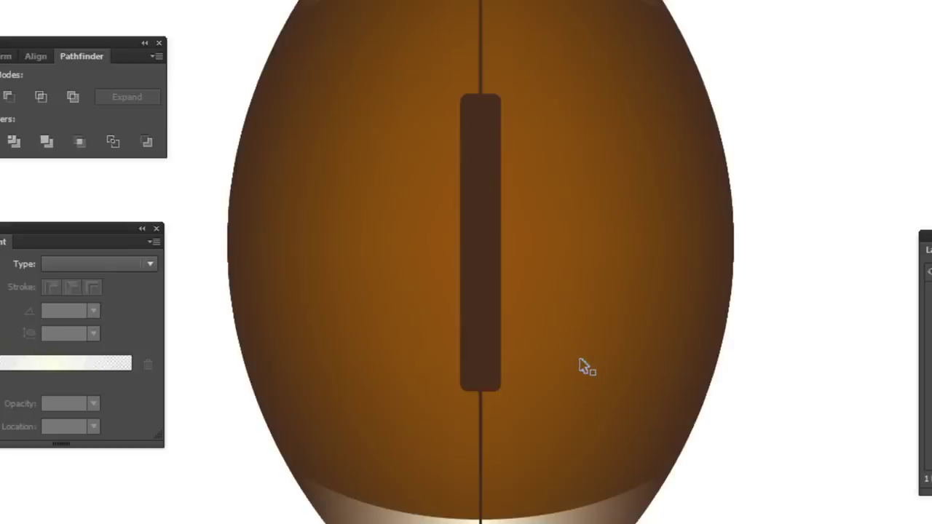
left_click(483, 294)
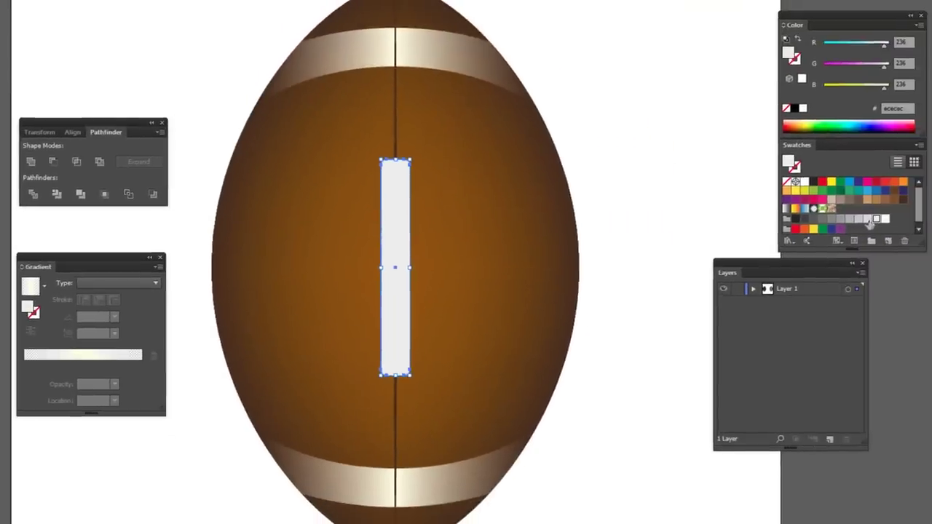
Fill the lace rectangle light grey, then tint it cream #d9d9c8 (RGB 217, 217, 200)
left_click(866, 219)
left_click(633, 47)
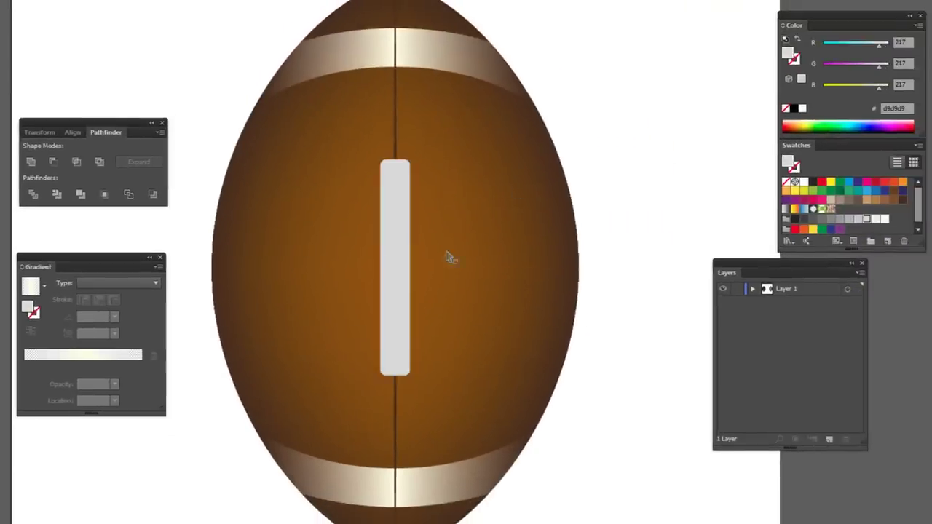
left_click(405, 287)
left_click_drag(877, 93, 875, 89)
left_click(579, 115)
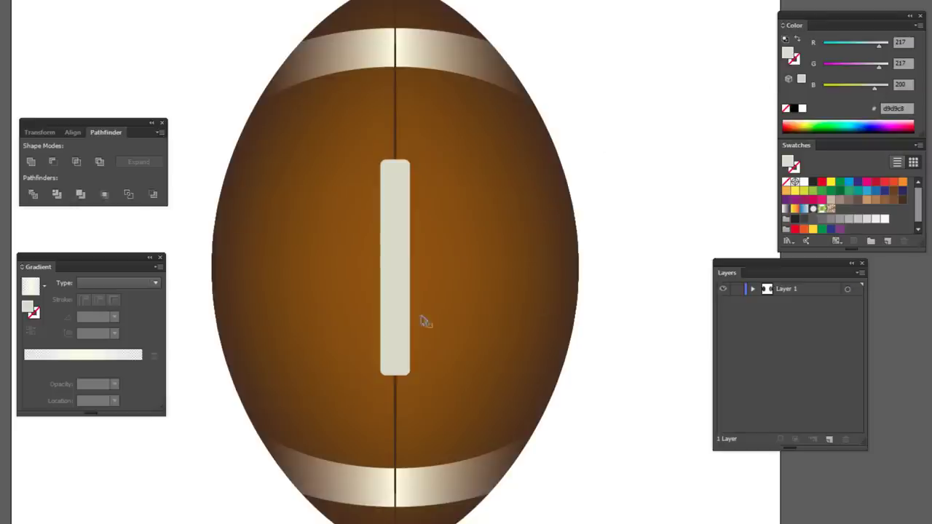
left_click(402, 298)
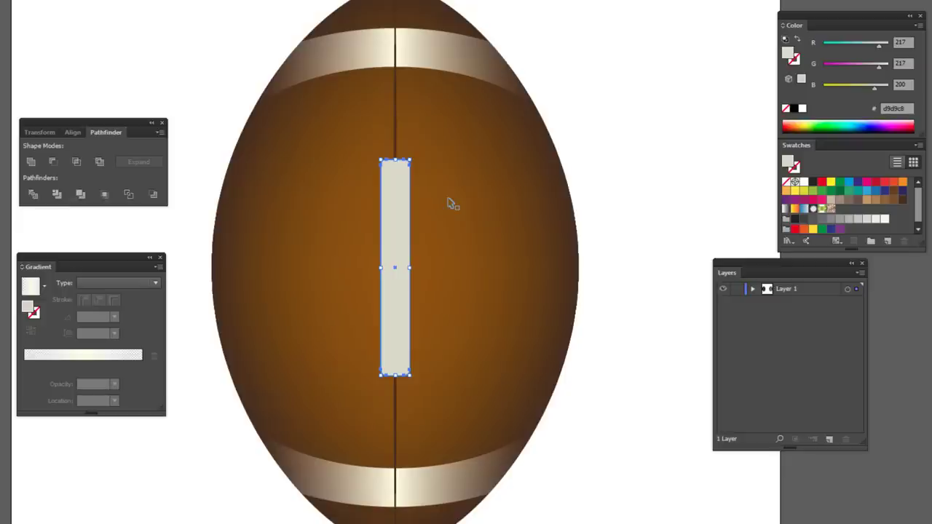
key("ctrl+plus")
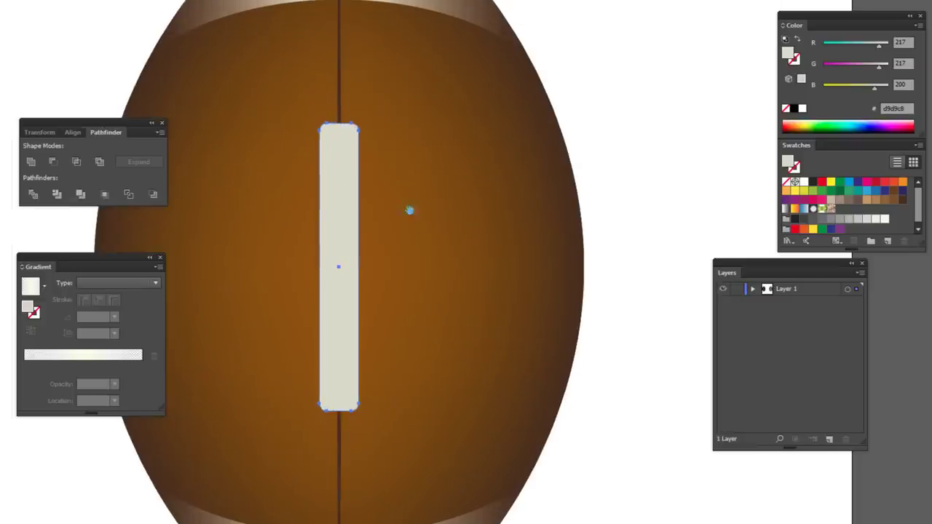
Create an inset copy of the lace bar using Offset Path at -4 px
key("alt+o")
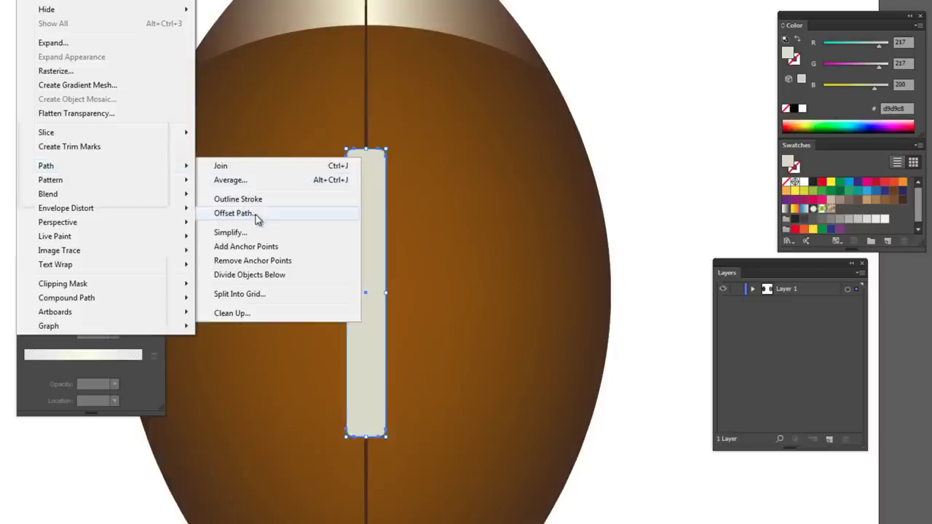
left_click(235, 213)
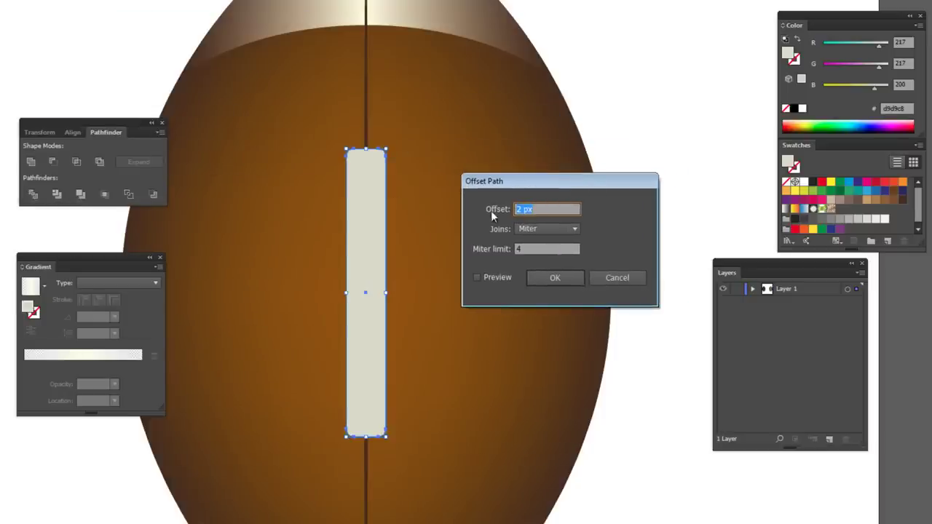
key("shift+Left")
key("shift+Left")
key("shift+Left")
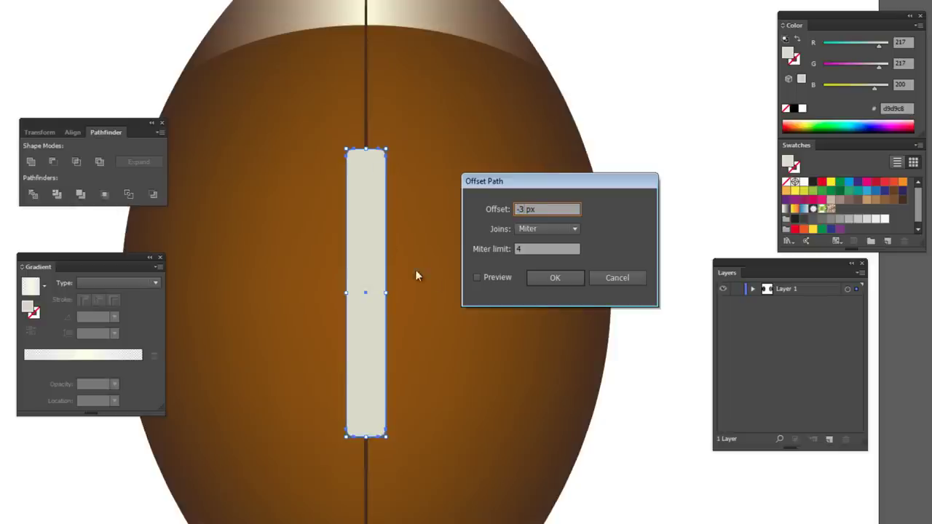
left_click(476, 277)
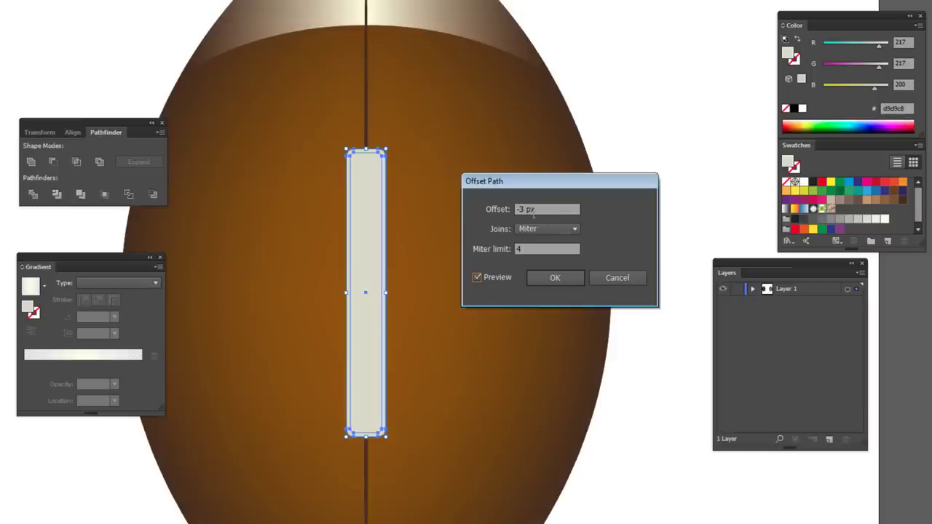
type("-4")
left_click(477, 277)
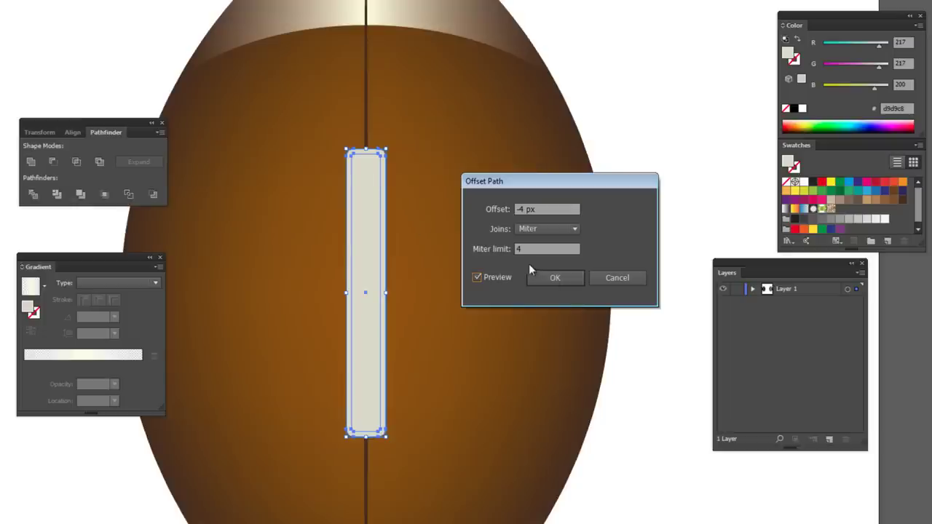
left_click(547, 278)
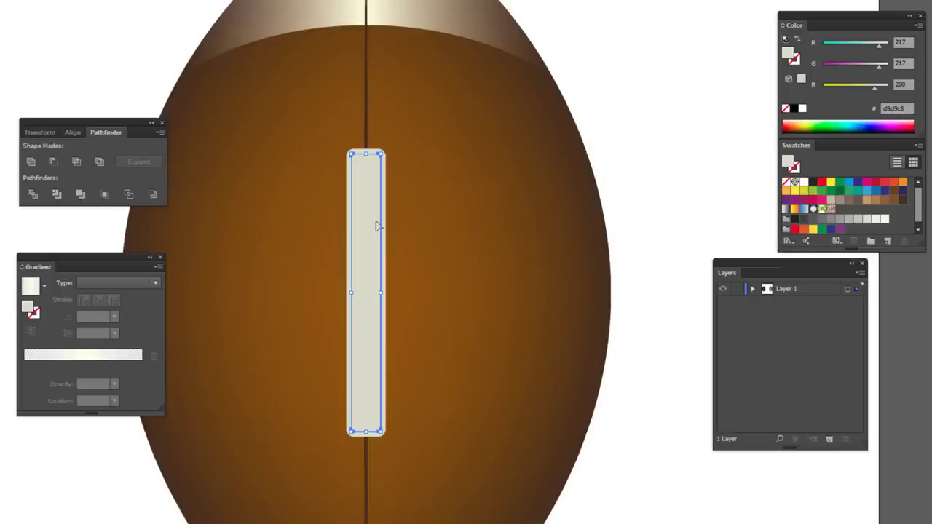
left_click_drag(377, 225, 415, 226)
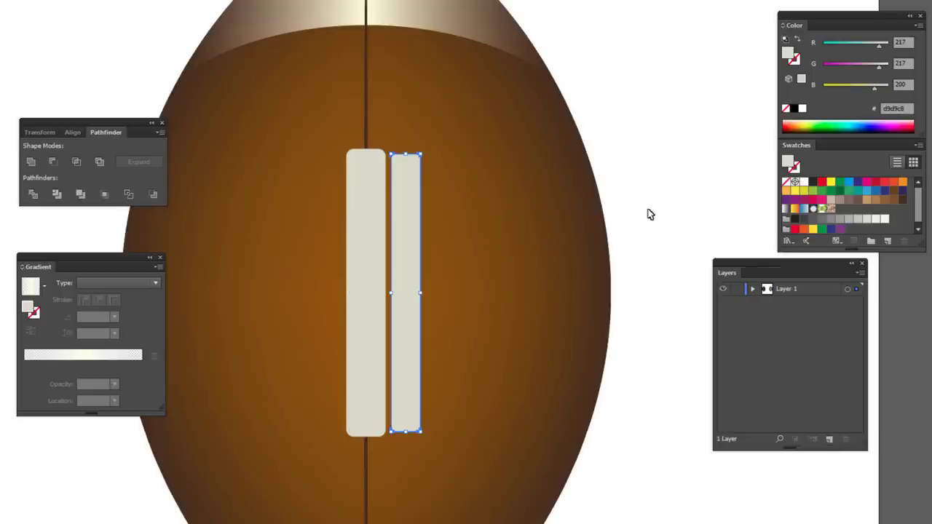
Put the inset rectangle back inside the lace bar as a thin tan outline with no fill
key("ctrl+z")
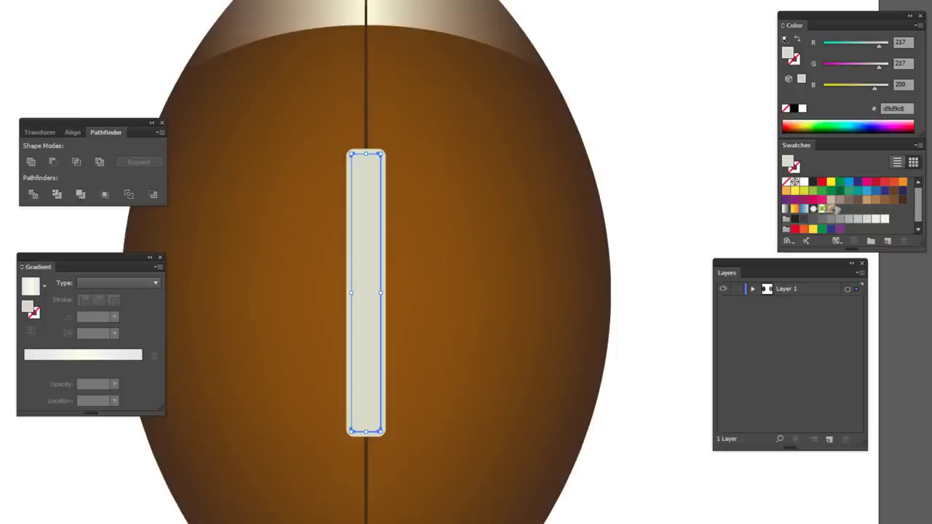
left_click(830, 199)
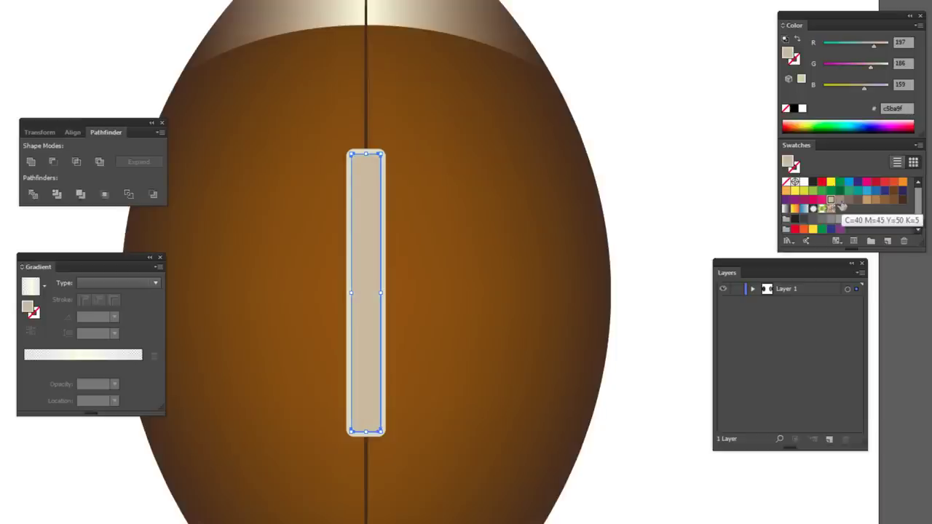
left_click(839, 200)
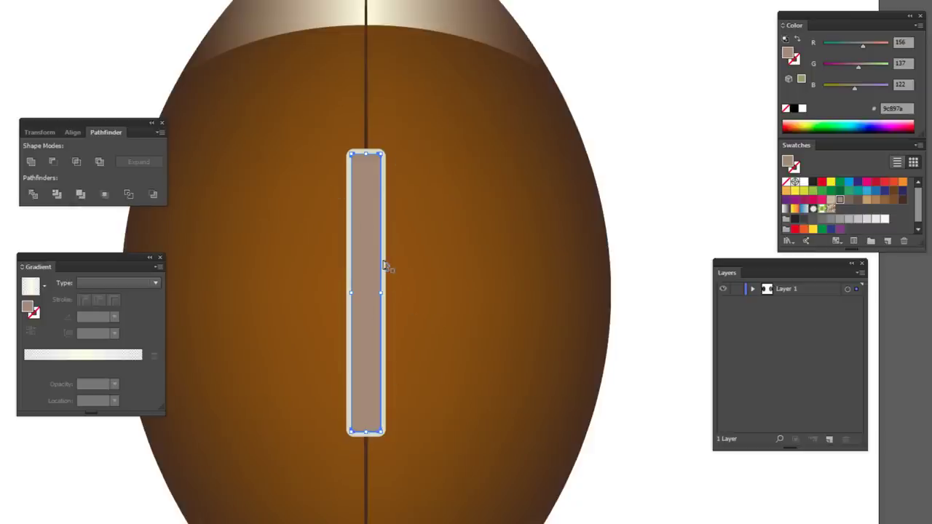
key("period")
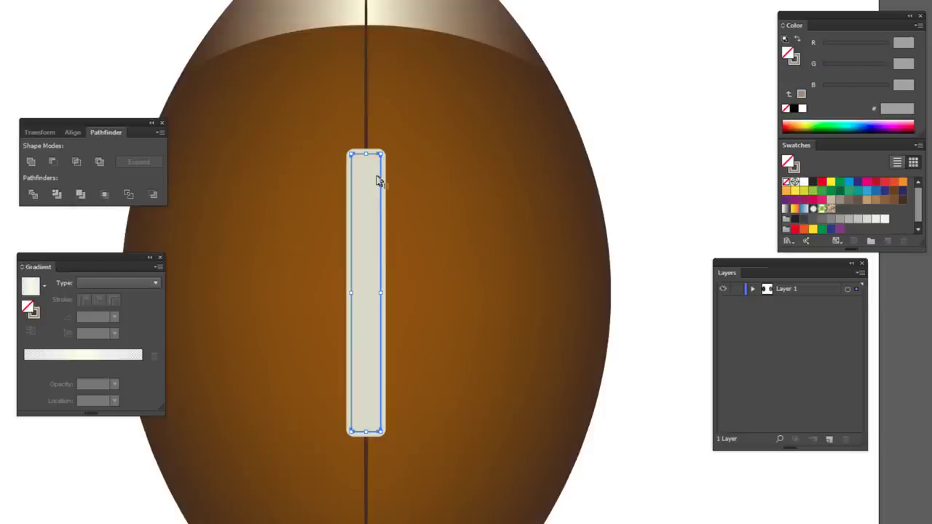
left_click(629, 92)
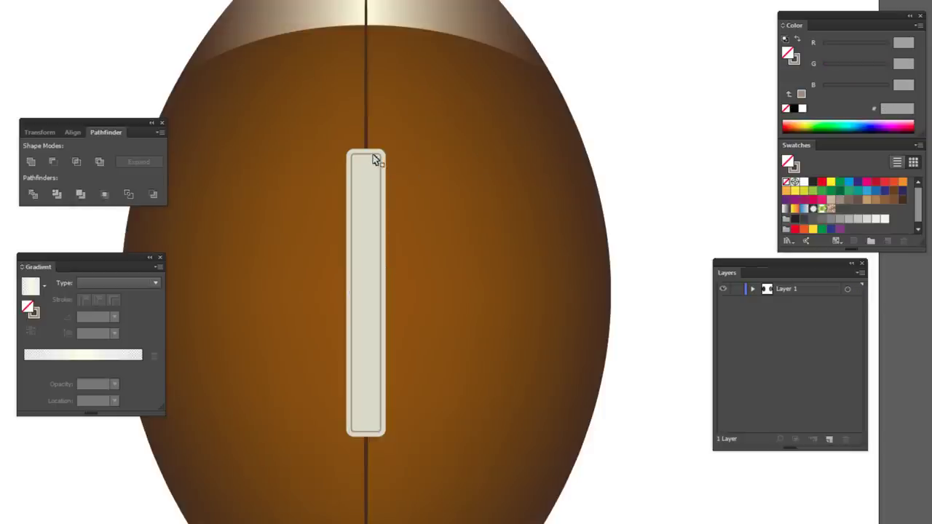
left_click(373, 156)
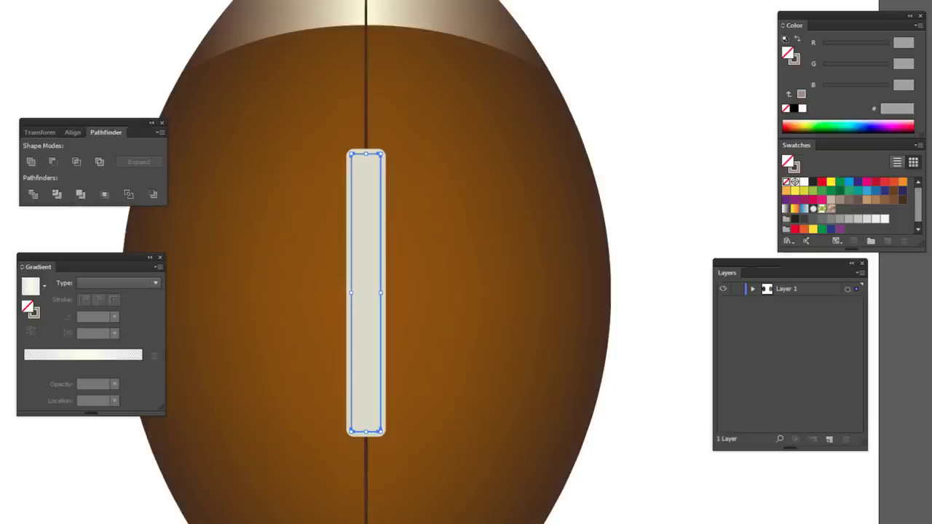
left_click(658, 95)
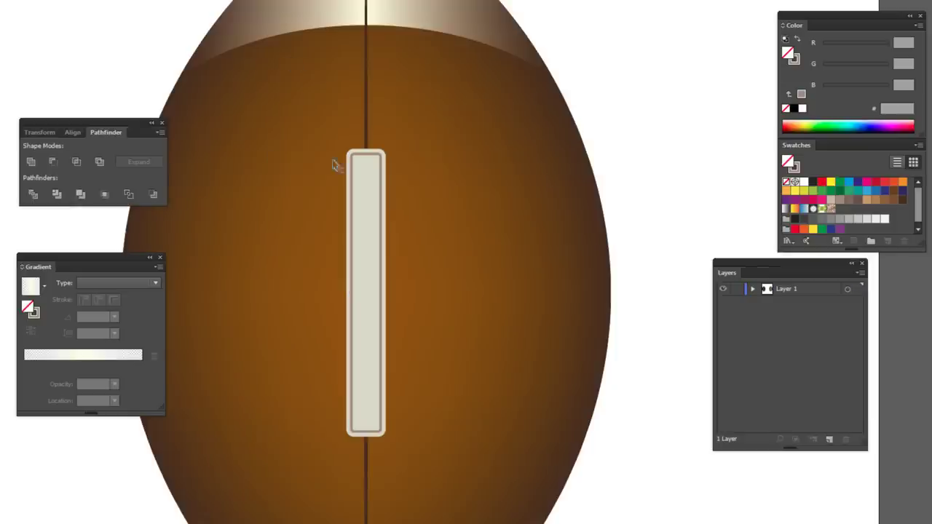
left_click(366, 157)
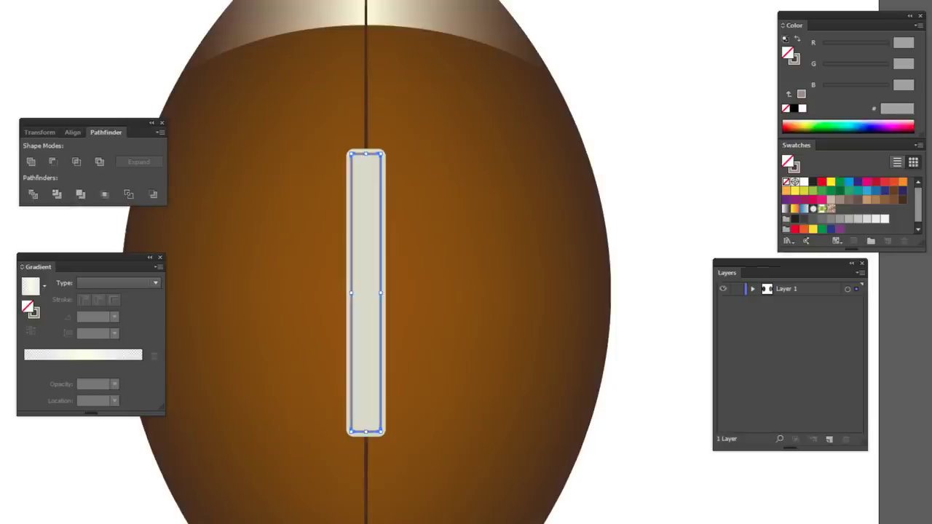
Reveal the full Stroke panel options and make the inner outline dashed
key("ctrl+F10")
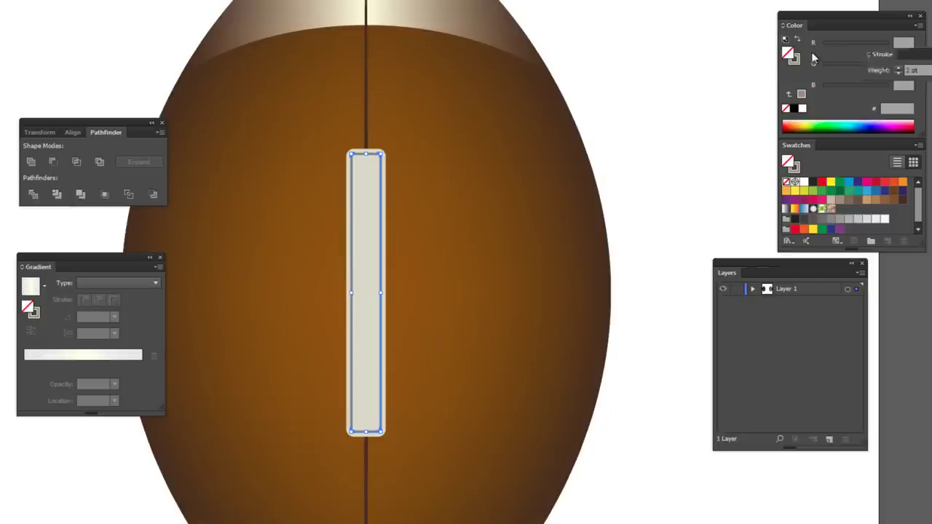
left_click_drag(910, 26, 683, 27)
left_click(685, 27)
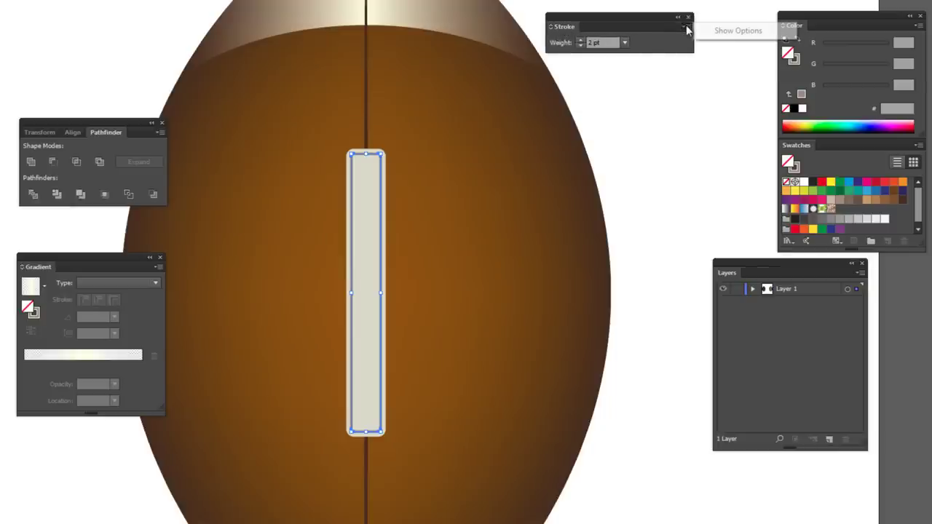
left_click(724, 33)
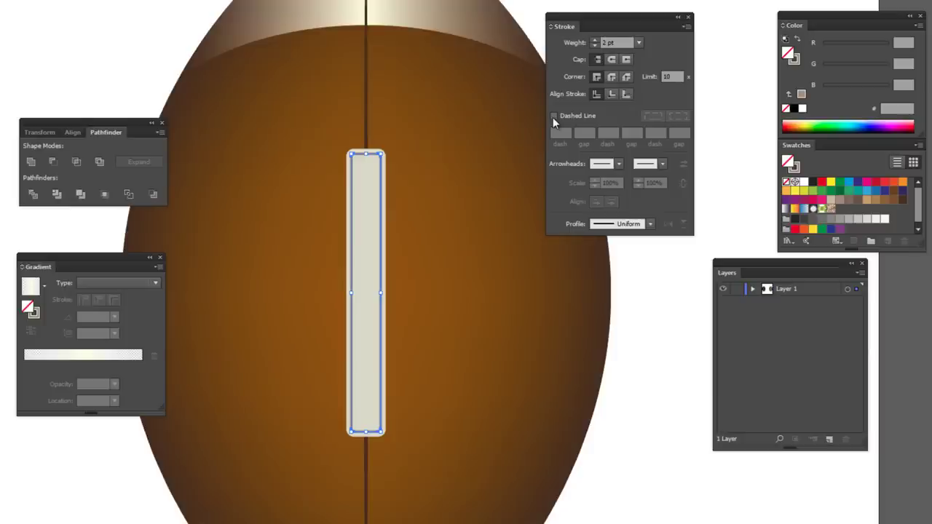
left_click(552, 117)
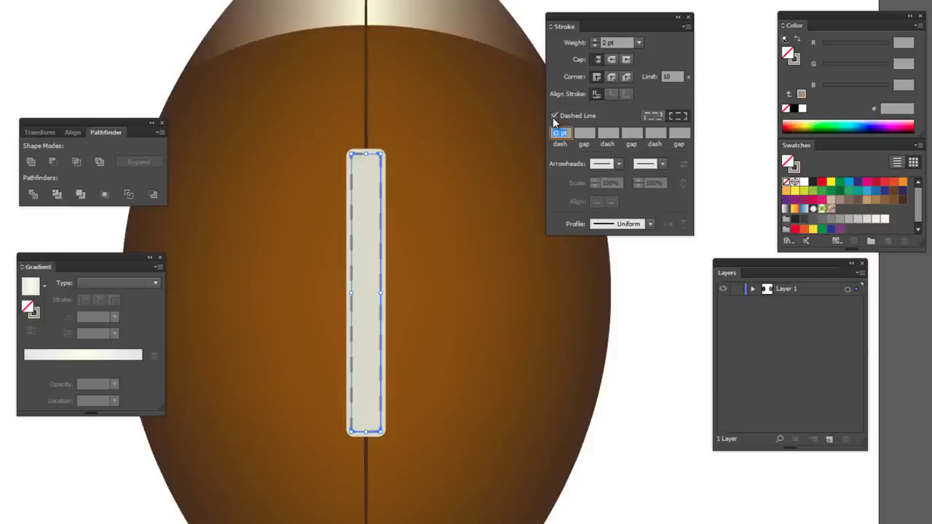
key("Return")
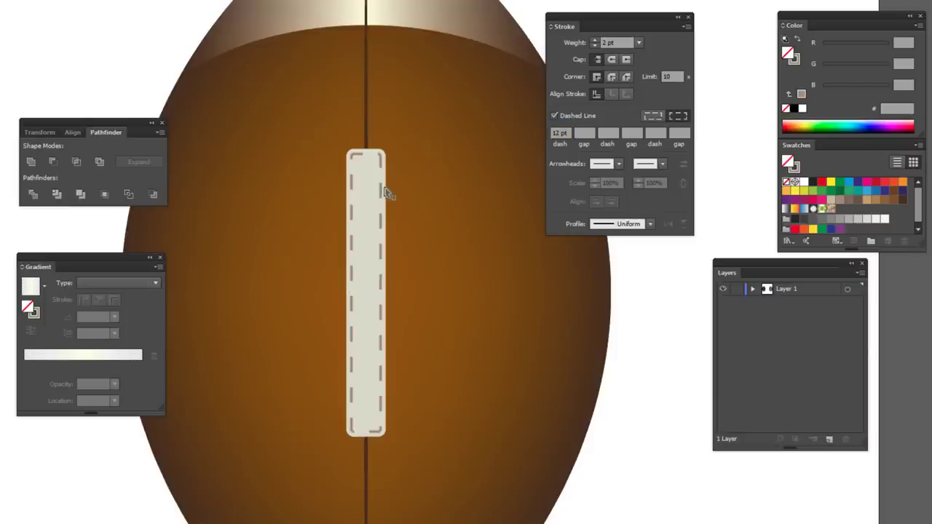
Set a 5 pt dash with round caps, trying 4 pt then 2 pt gaps
left_click(559, 133)
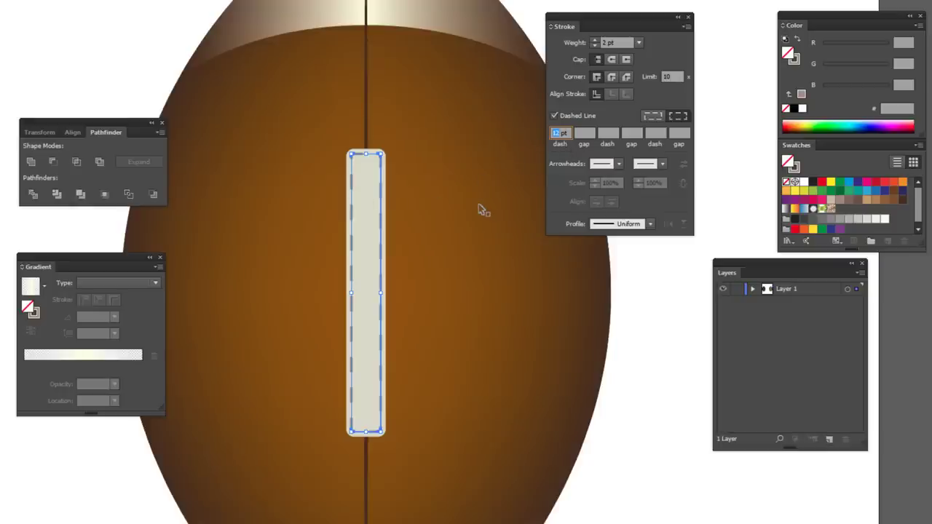
type("5")
key("Return")
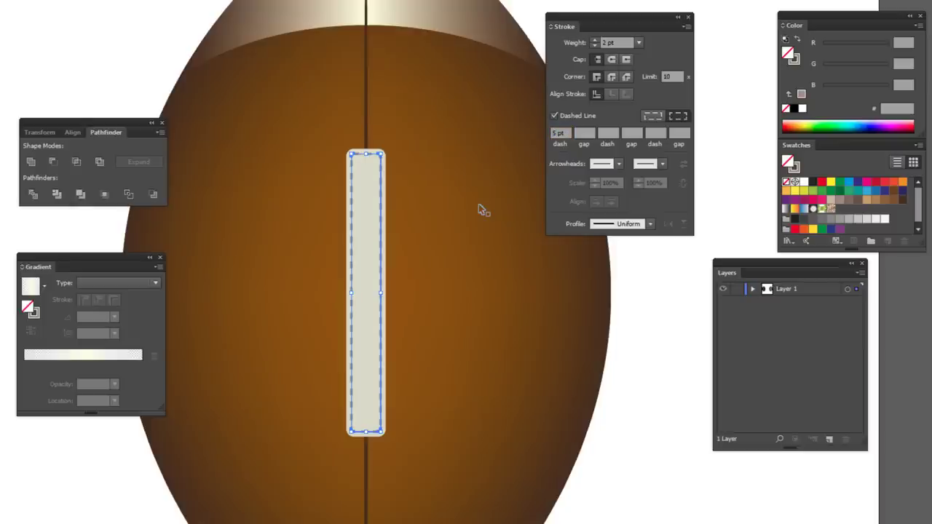
left_click(586, 134)
type("4")
key("Return")
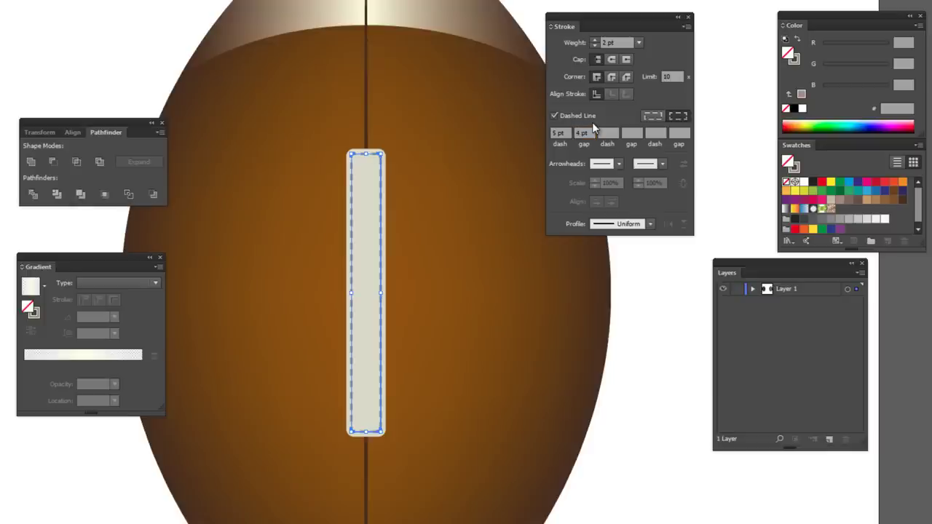
left_click(583, 132)
type("2")
key("Return")
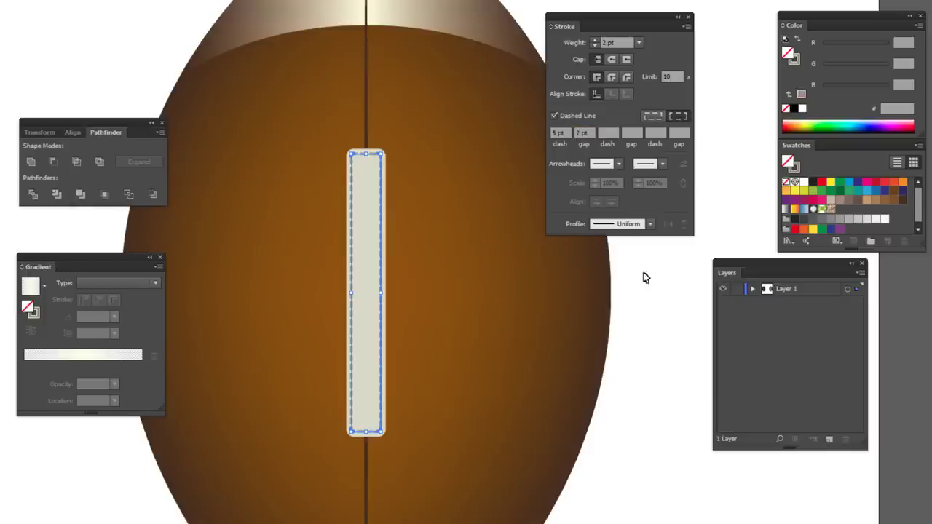
left_click(610, 59)
Try a 3 pt gap, settle on a 4 pt gap, and zoom in on the stitches
left_click(600, 297)
left_click(380, 195)
double_click(580, 133)
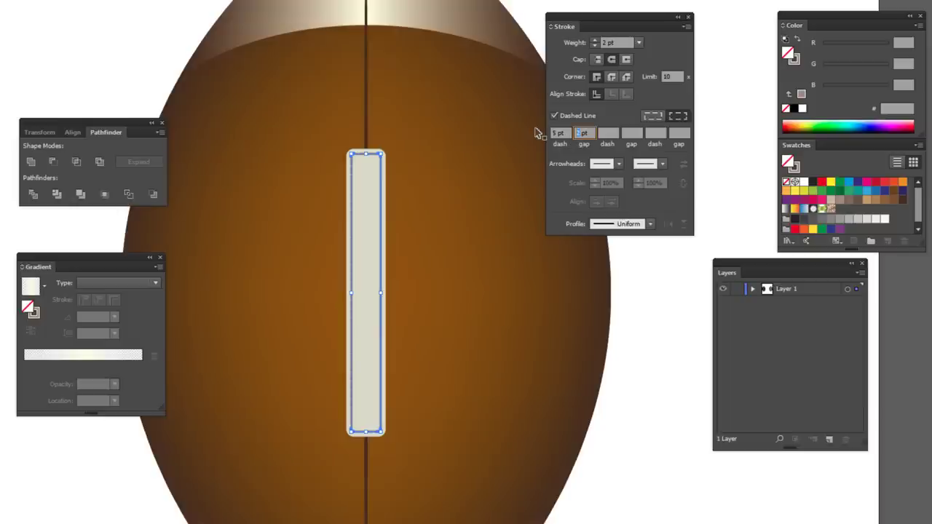
type("3")
key("Return")
double_click(579, 133)
type("4")
key("Return")
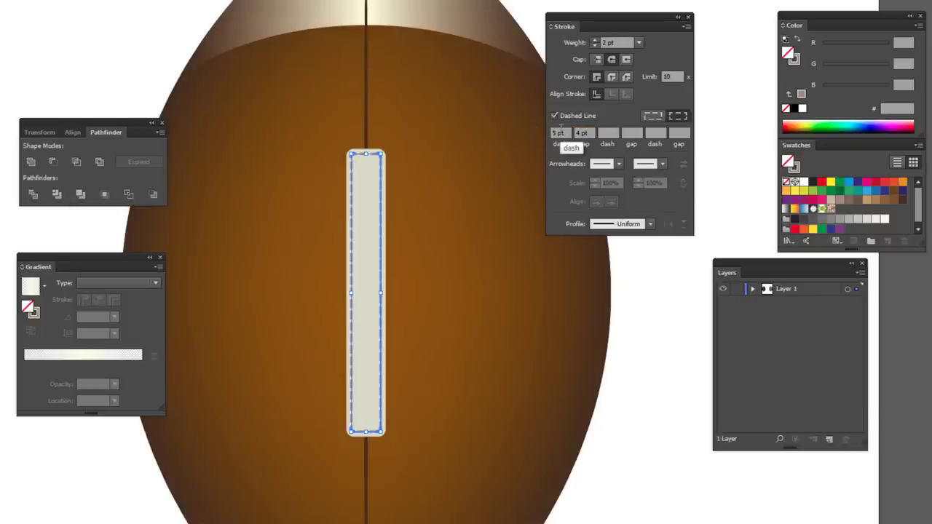
left_click(639, 287)
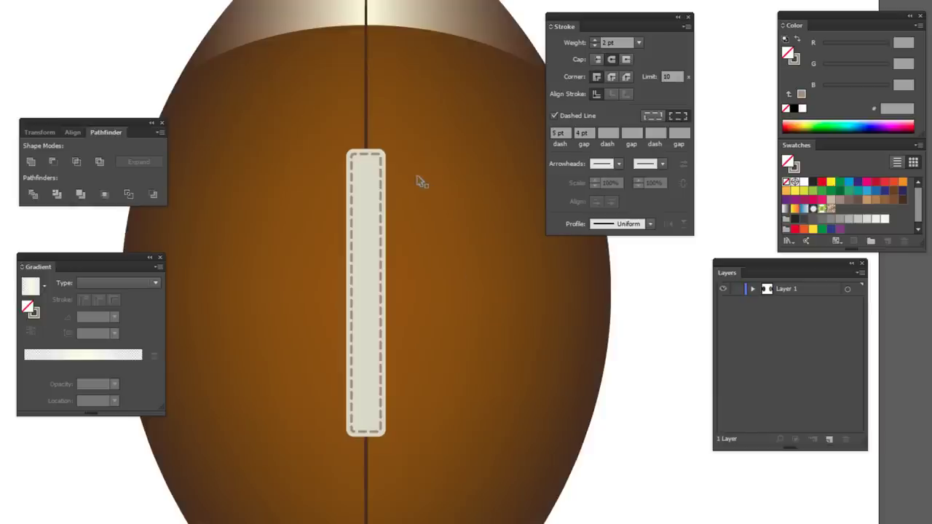
key("ctrl+minus")
key("ctrl+plus")
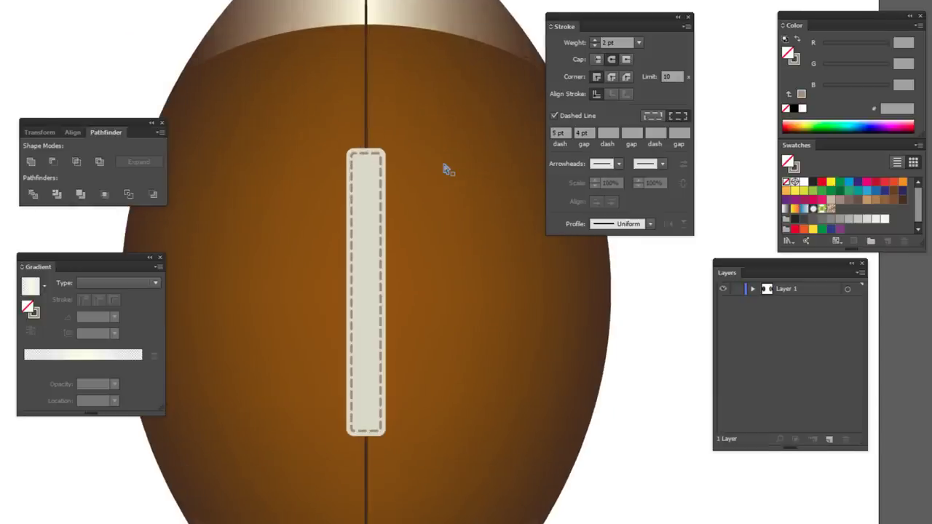
key("ctrl+plus")
left_click_drag(302, 264, 416, 183)
Thin the stitch outline's stroke weight to 1.6 pt
left_click(410, 183)
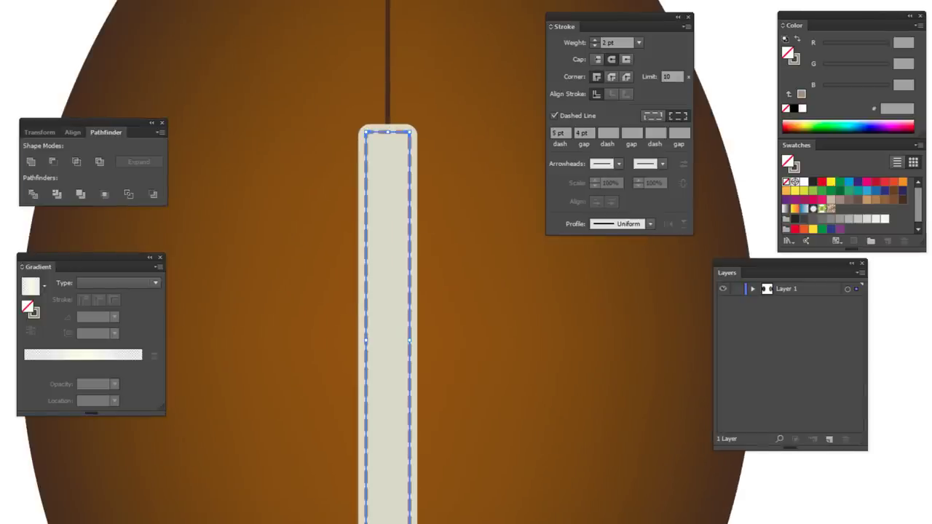
type("1.6")
key("Return")
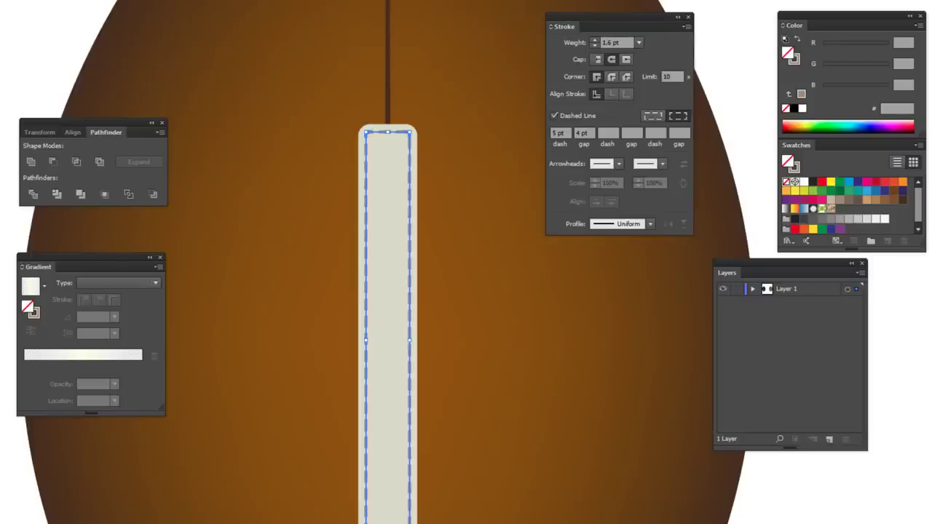
left_click(36, 31)
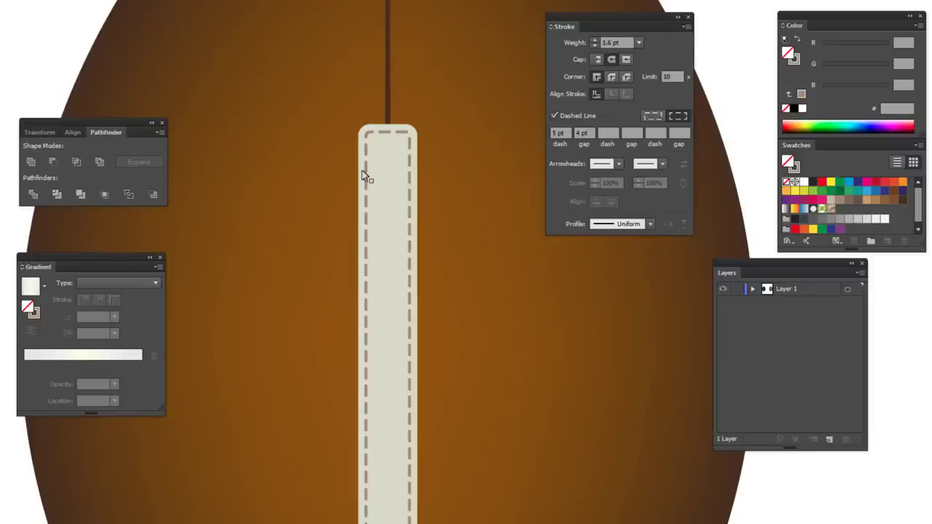
left_click(409, 142)
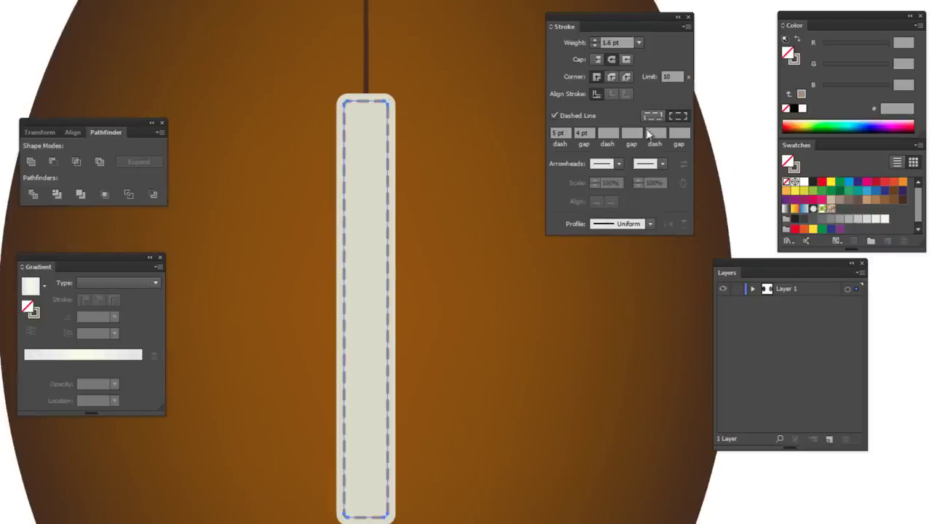
Tighten the stitch dash gap to 3 pt and check the result
left_click(507, 307)
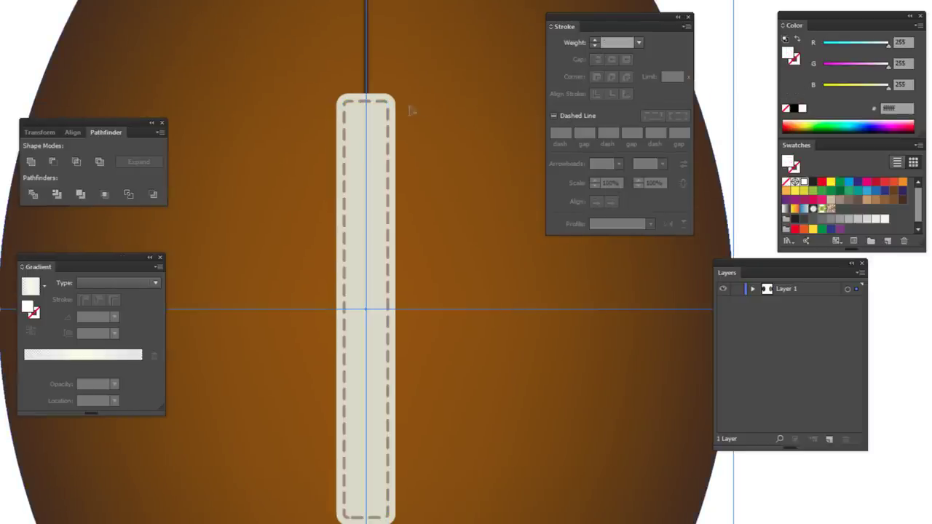
left_click(390, 119)
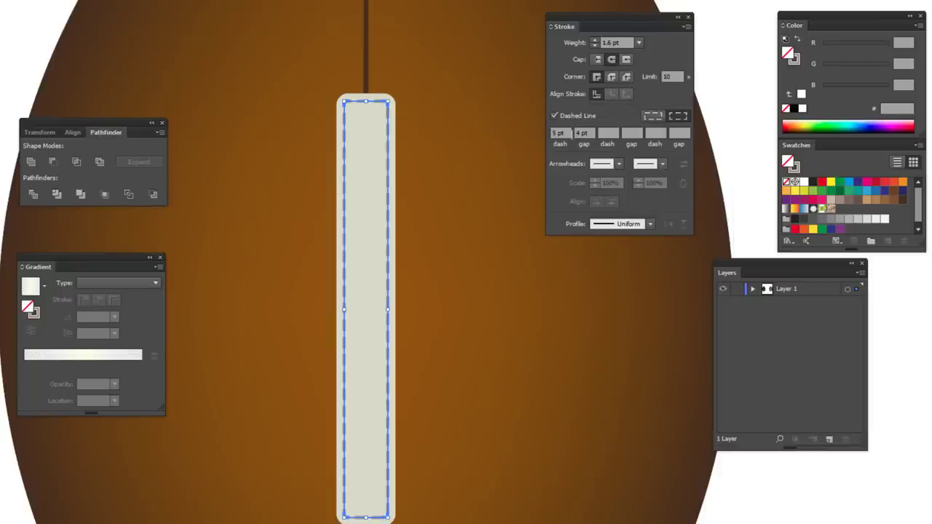
left_click(582, 133)
type("3")
key("Return")
left_click(747, 47)
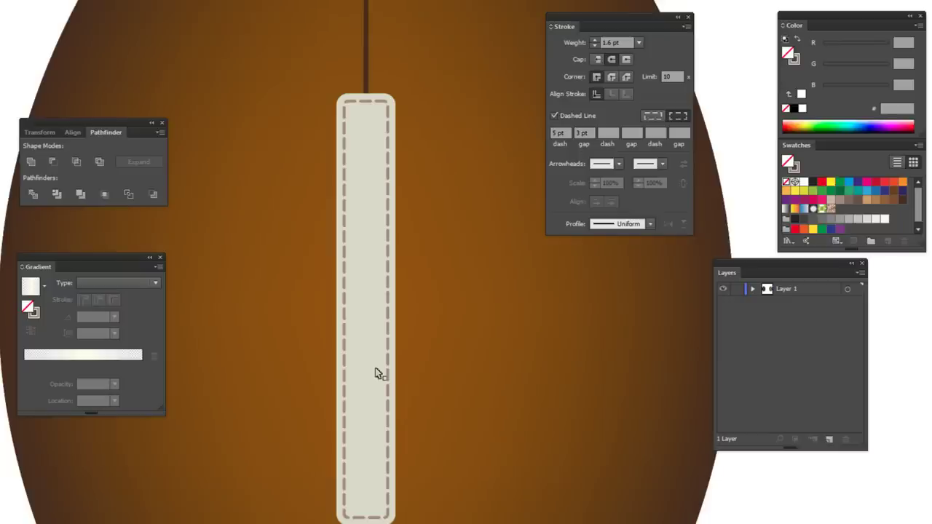
left_click(388, 178)
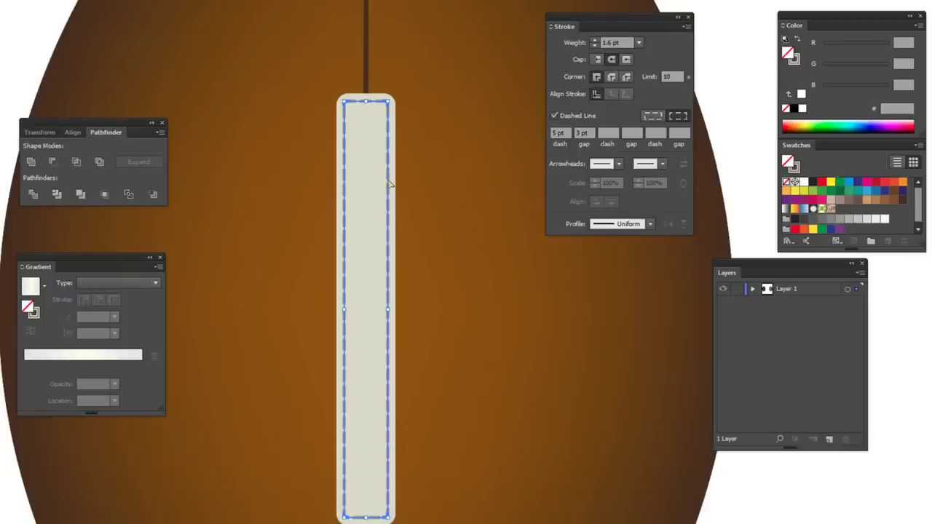
key("alt+o")
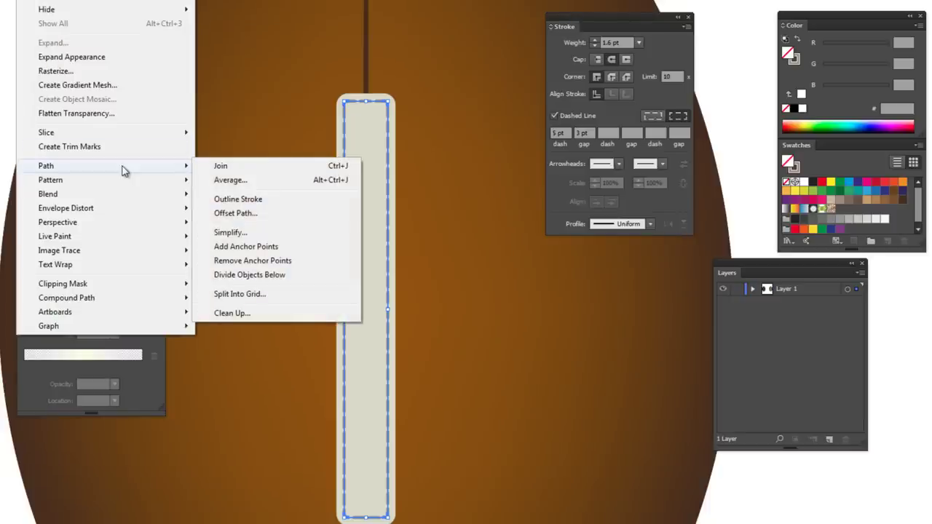
Convert the dashed stitches into solid shapes with Outline Stroke
left_click(265, 205)
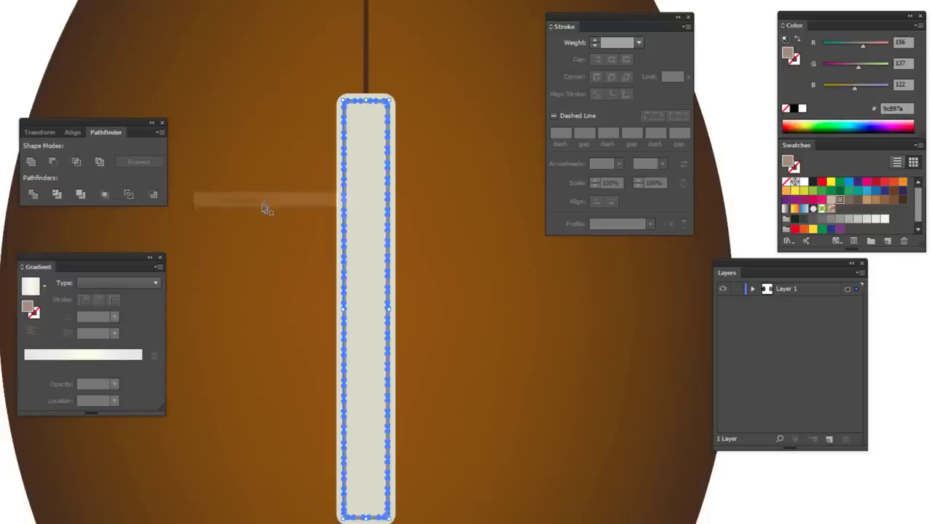
left_click(50, 37)
key("ctrl+0")
key("ctrl+plus")
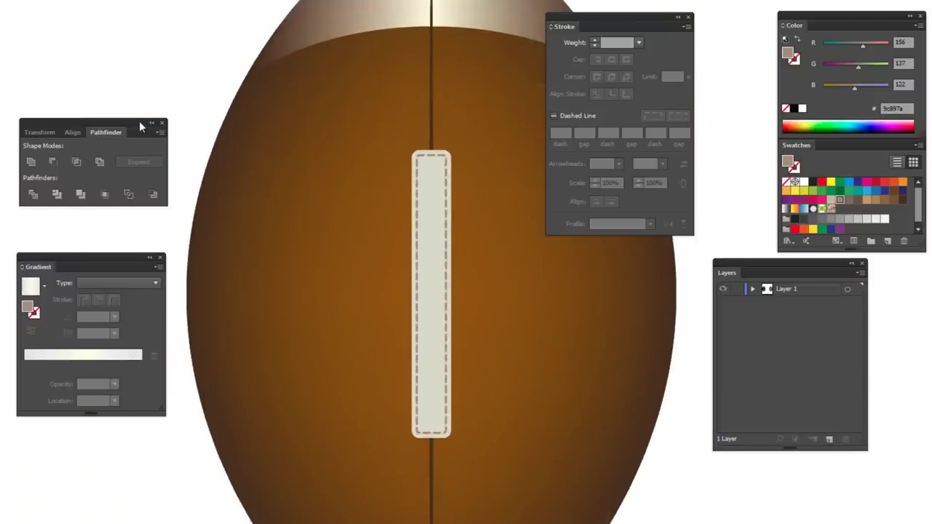
key("ctrl+plus")
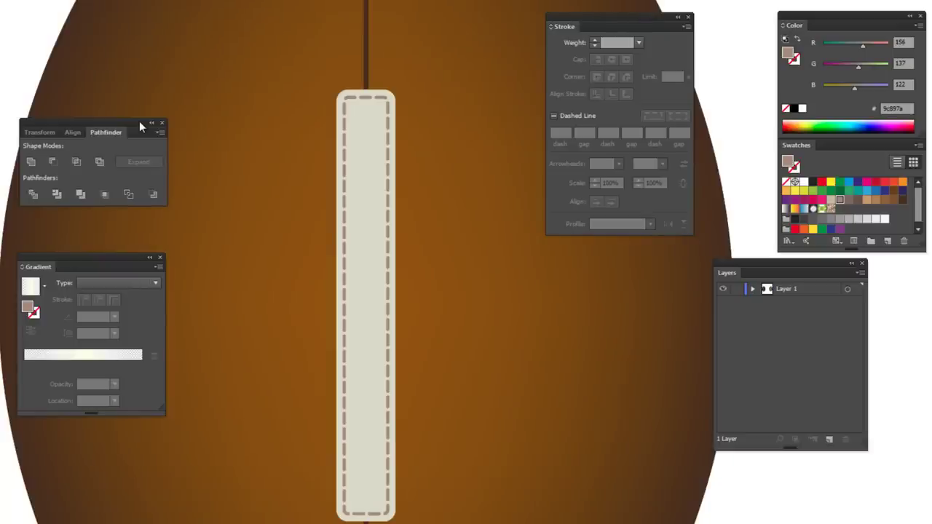
left_click_drag(390, 221, 389, 193)
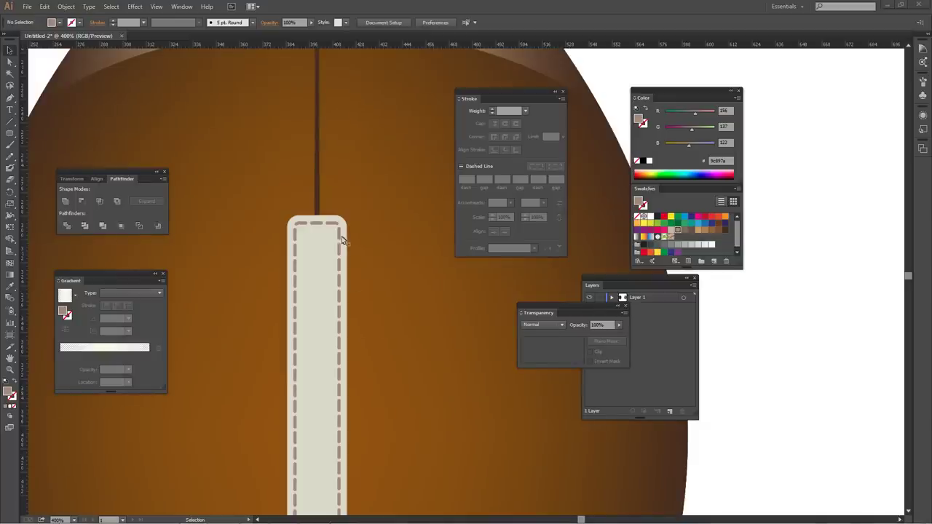
Duplicate the outlined stitches with a slight down-right offset
left_click(340, 241)
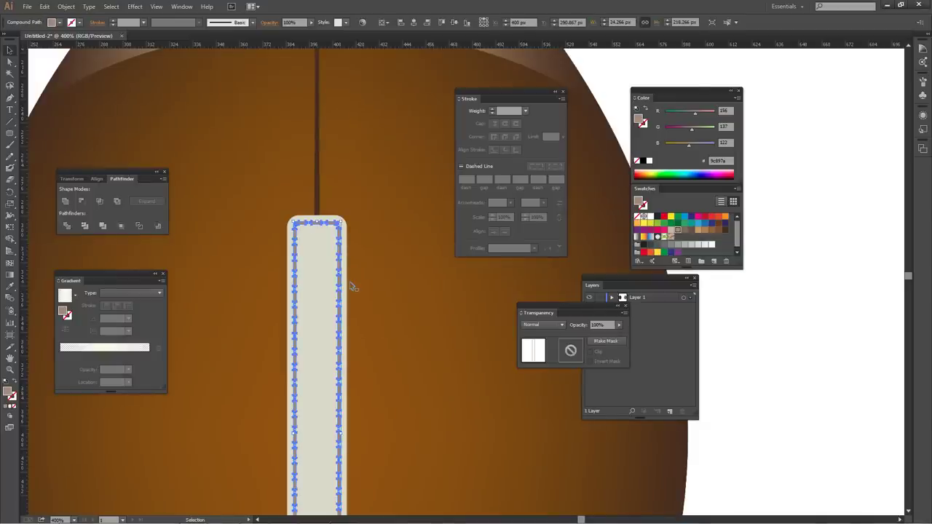
key("ctrl+plus")
key("ctrl+plus")
left_click_drag(276, 228, 372, 272)
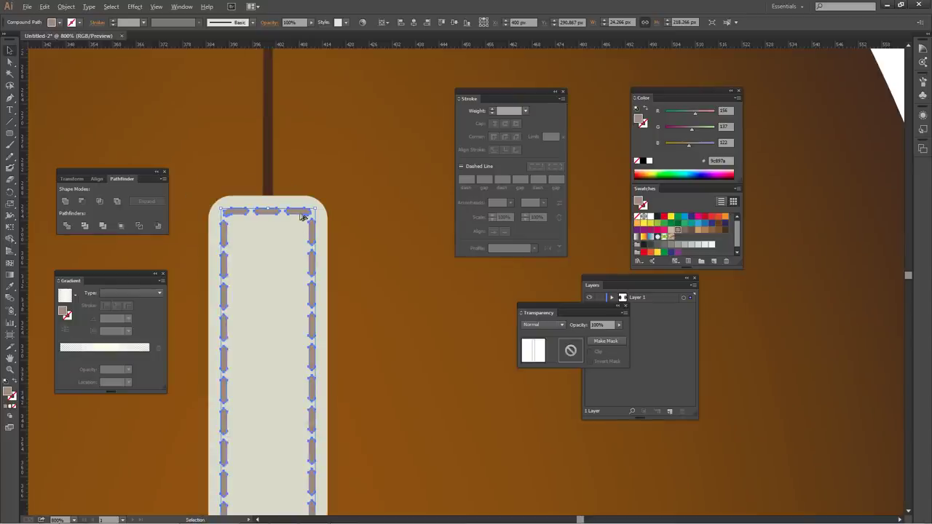
left_click_drag(301, 216, 304, 221)
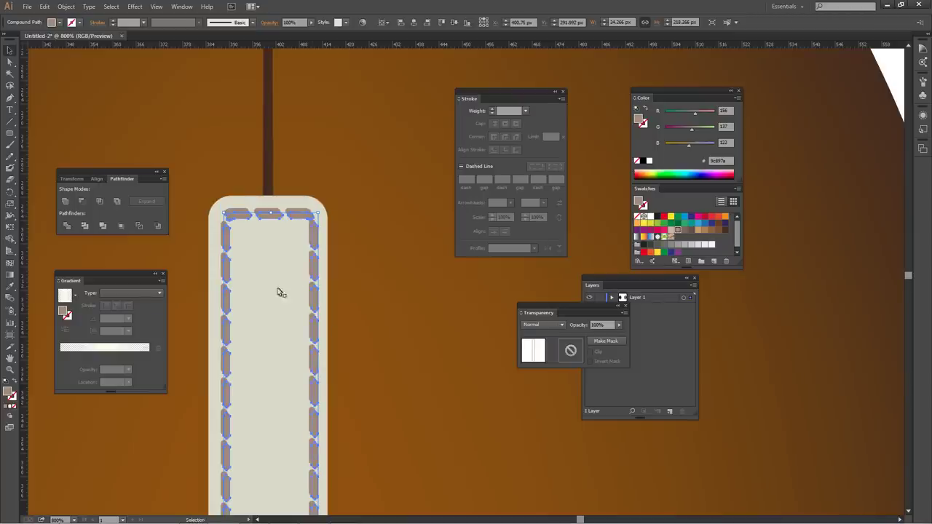
left_click(544, 327)
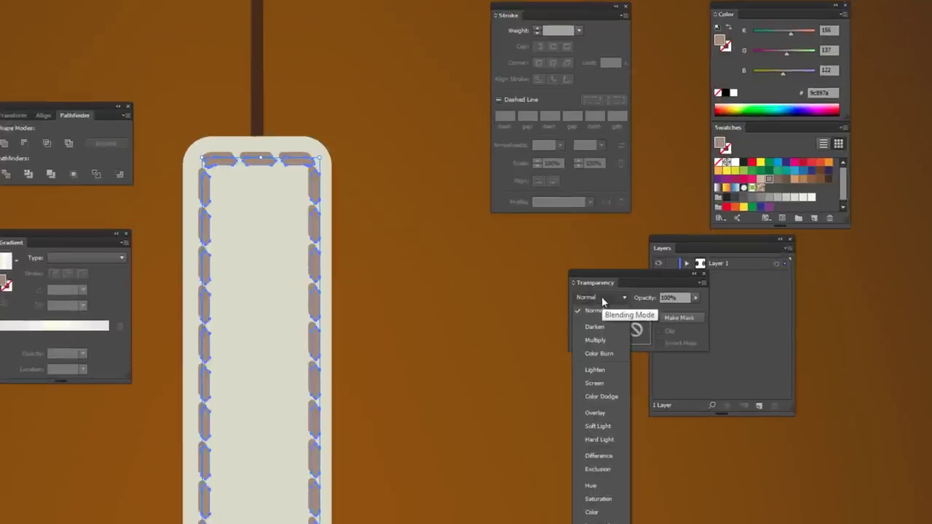
Set the stitch copy to Screen blending and color the stitches beneath dark brown #3f2d1f
left_click(624, 380)
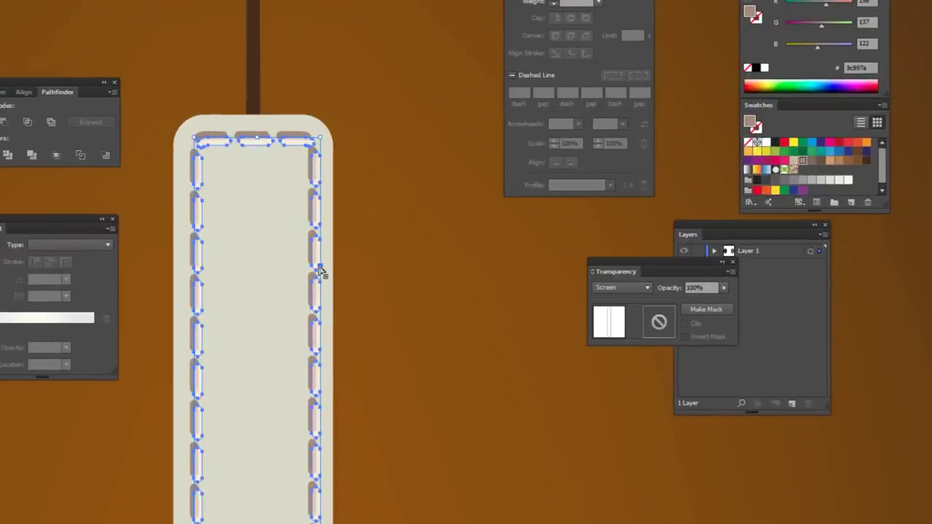
key("ctrl+z")
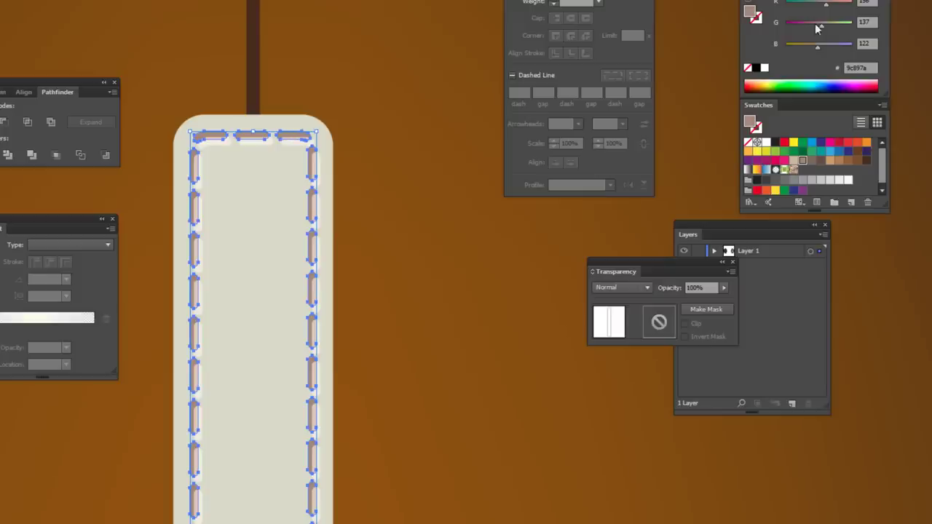
left_click(866, 160)
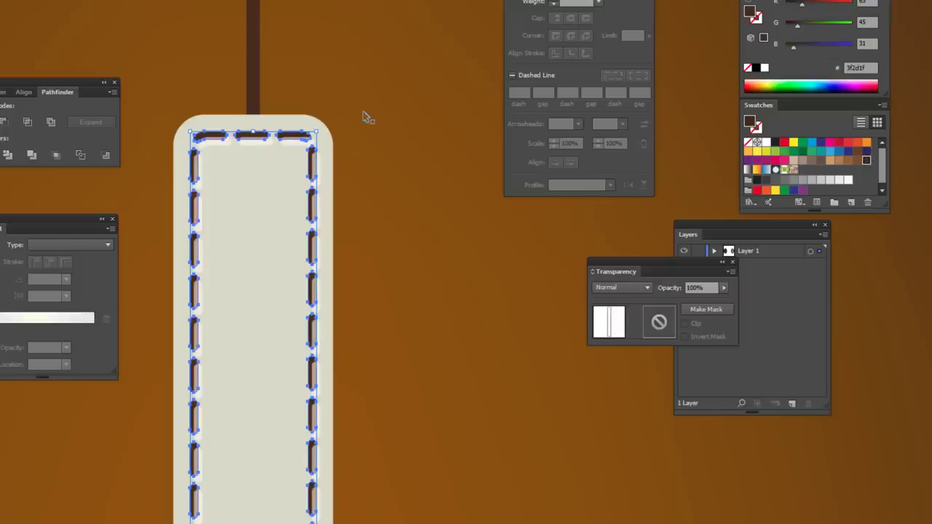
key("ctrl+minus")
key("ctrl+minus")
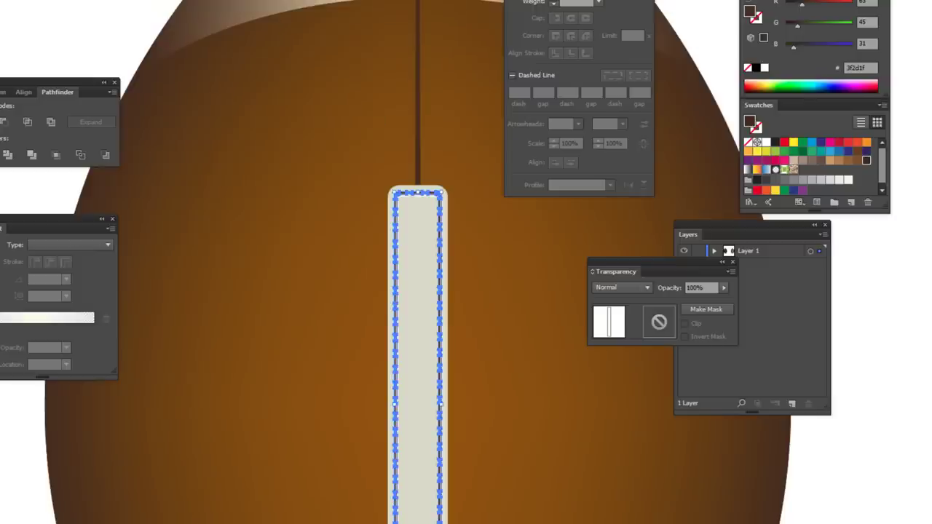
left_click(104, 25)
key("ctrl+minus")
left_click_drag(413, 245, 305, 195)
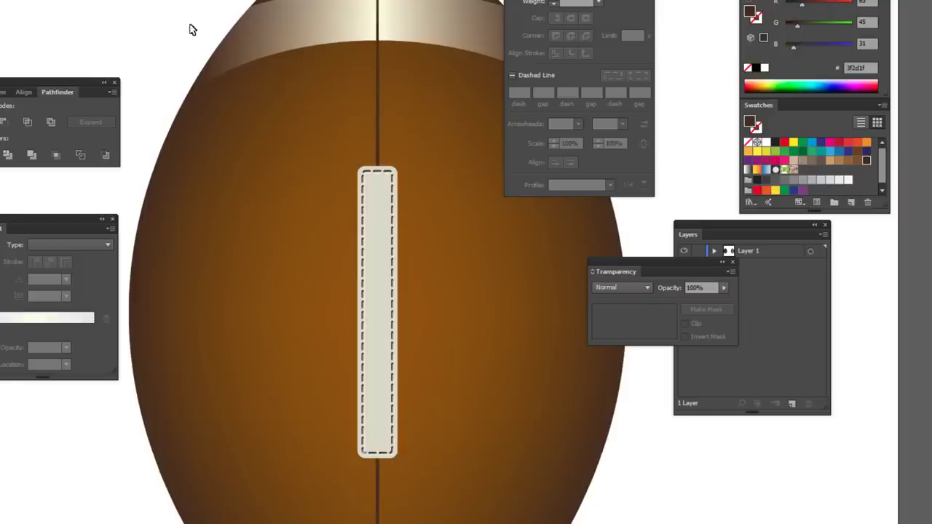
Recolor the dark stitch dashes tan brown #85603c, then deselect and recenter the football
key("ctrl+equal")
key("ctrl+equal")
key("ctrl+equal")
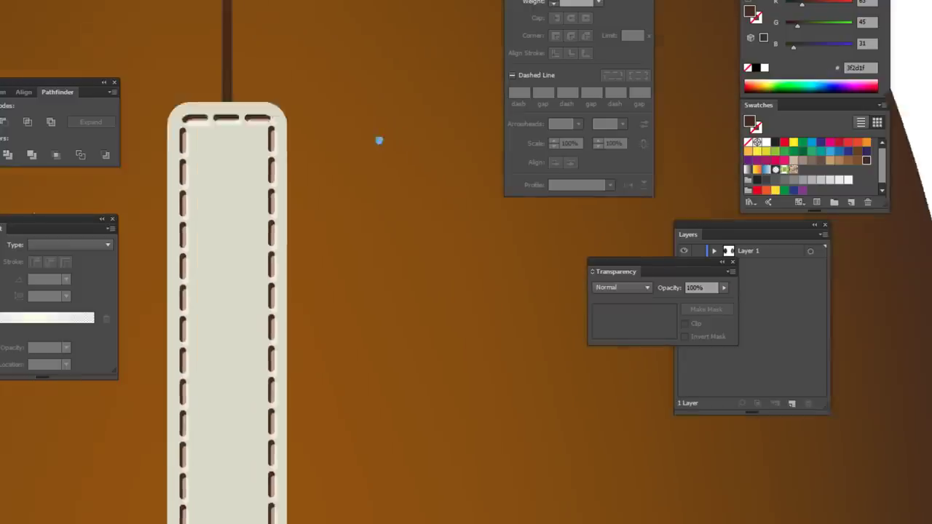
key("ctrl+equal")
key("ctrl+minus")
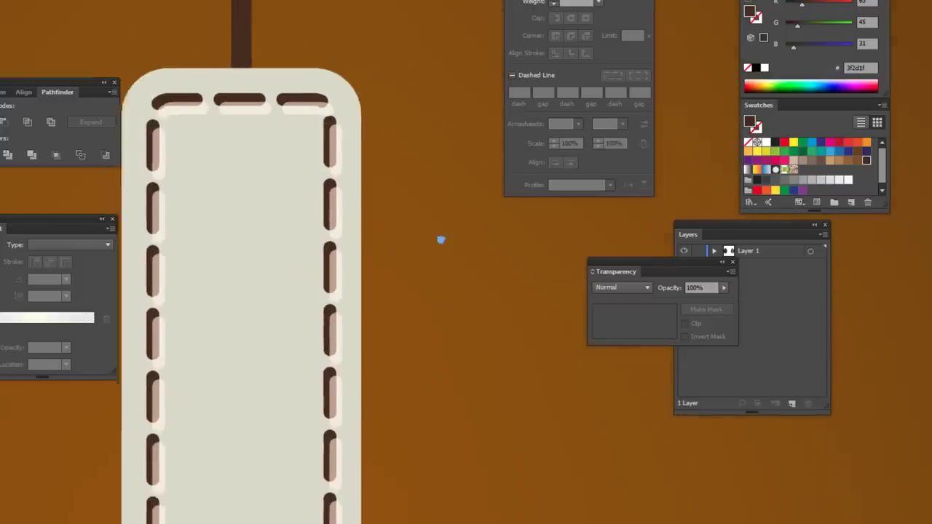
left_click(412, 205)
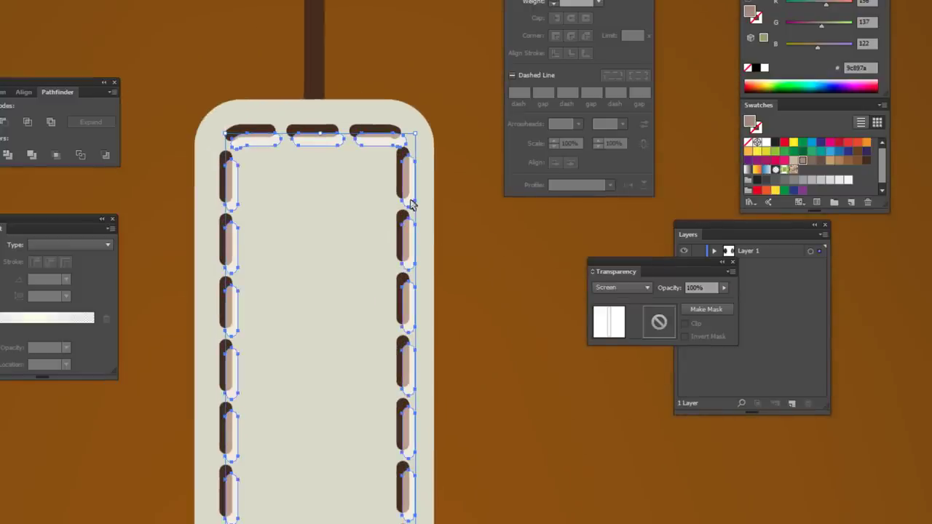
left_click(347, 139)
left_click(848, 160)
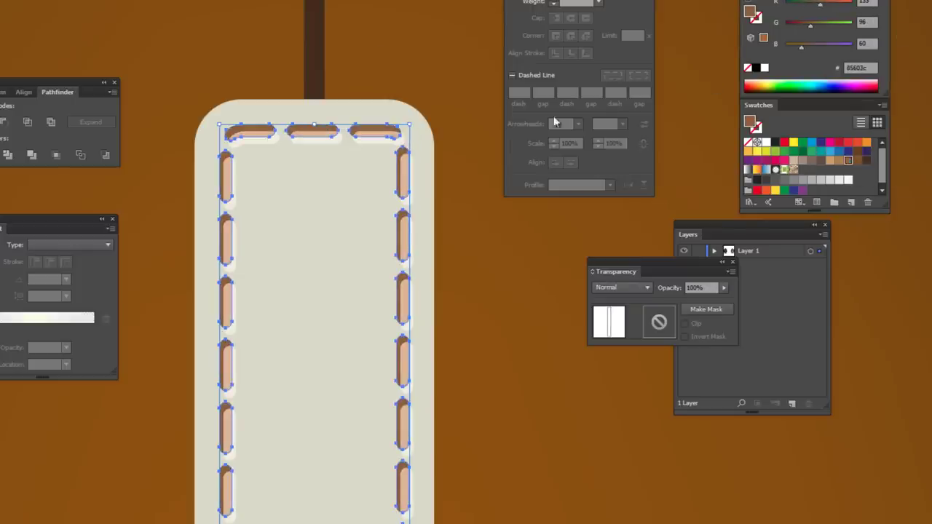
key("ctrl+minus")
key("ctrl+minus")
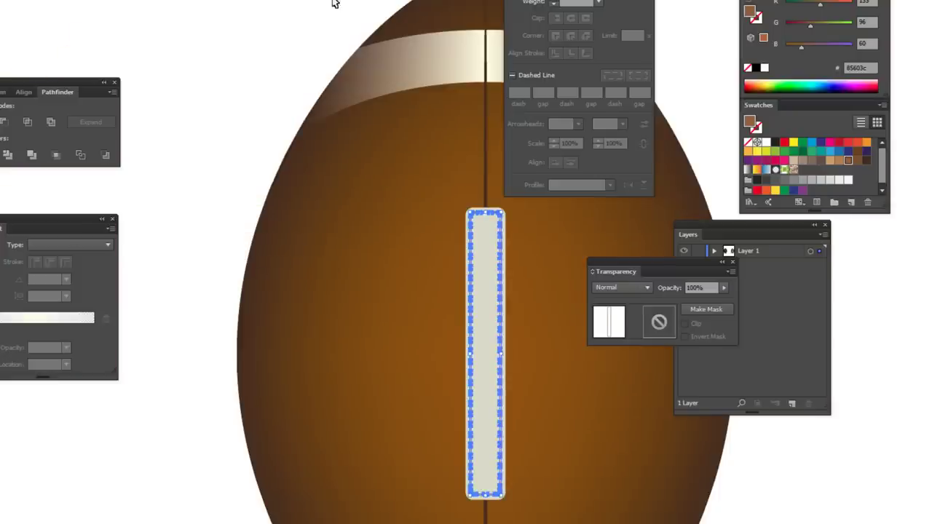
key("ctrl+shift+a")
left_click_drag(400, 197, 308, 154)
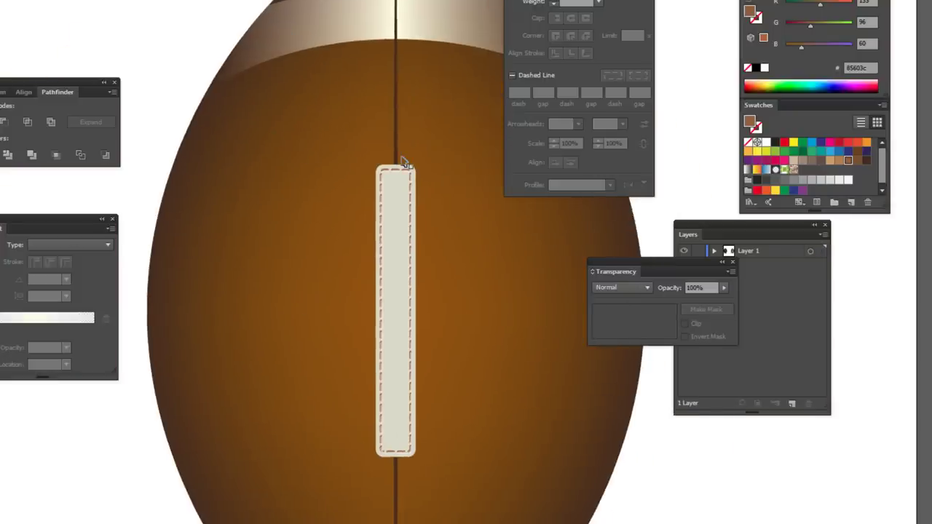
left_click_drag(288, 243, 277, 241)
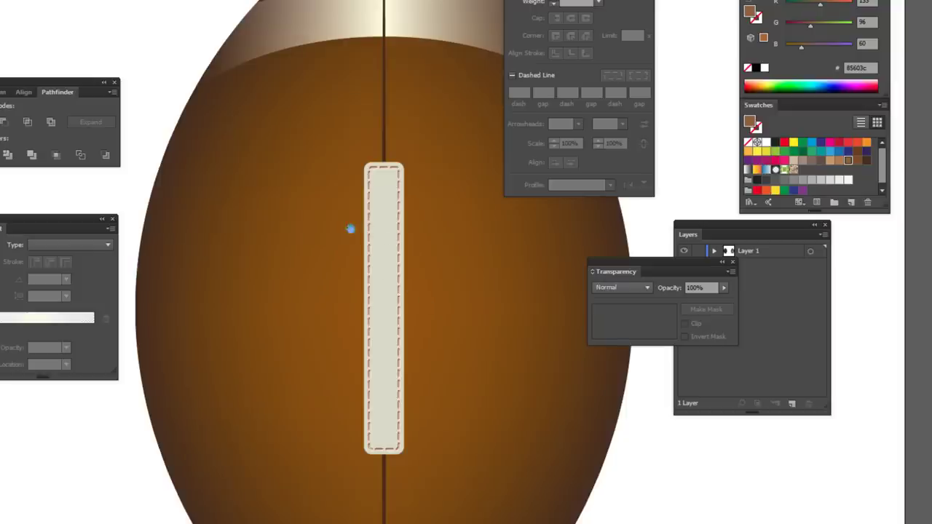
Duplicate the cream lace strip to the right as a plain copy, then reselect the stitched strip
left_click(327, 222)
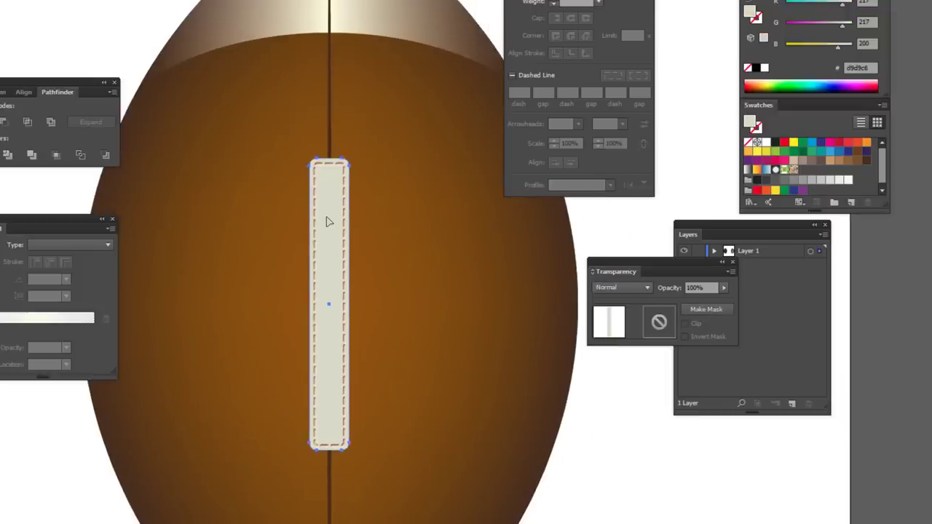
left_click_drag(324, 229, 384, 230)
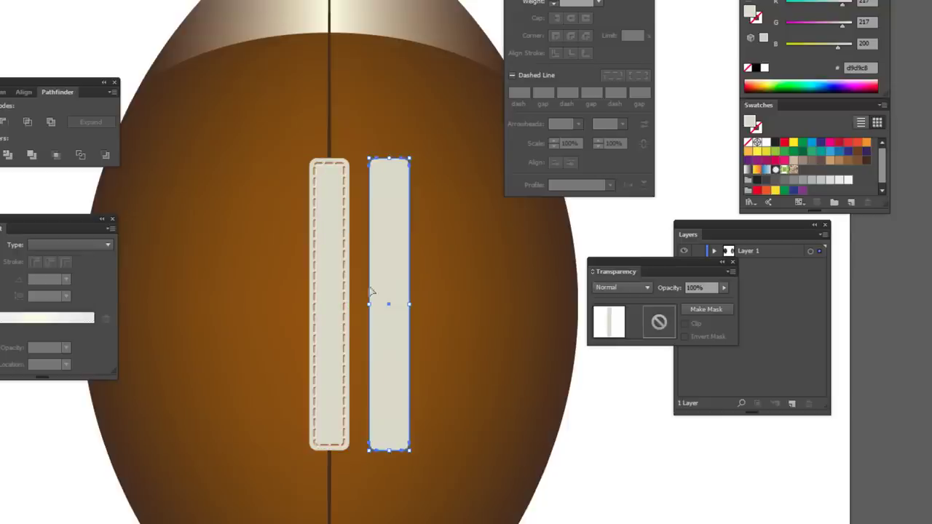
left_click_drag(386, 262, 417, 264)
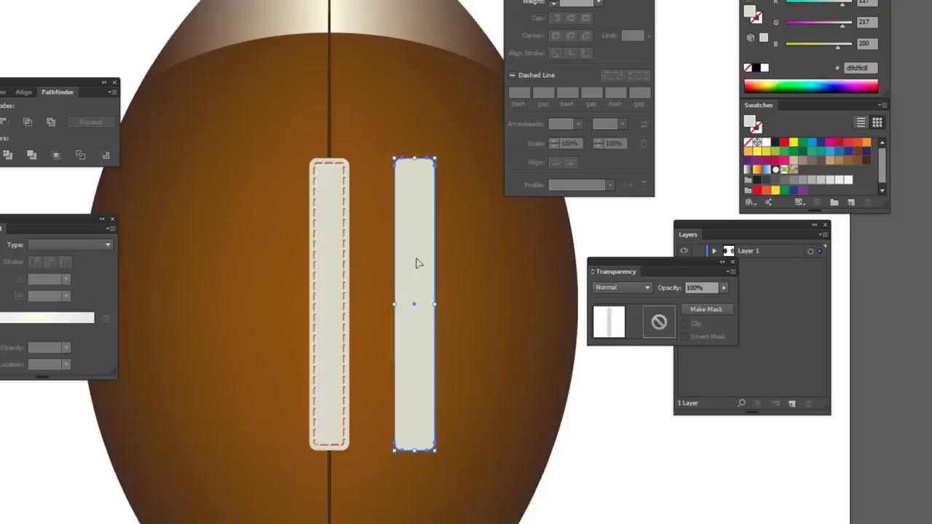
left_click(612, 453)
key("ctrl+plus")
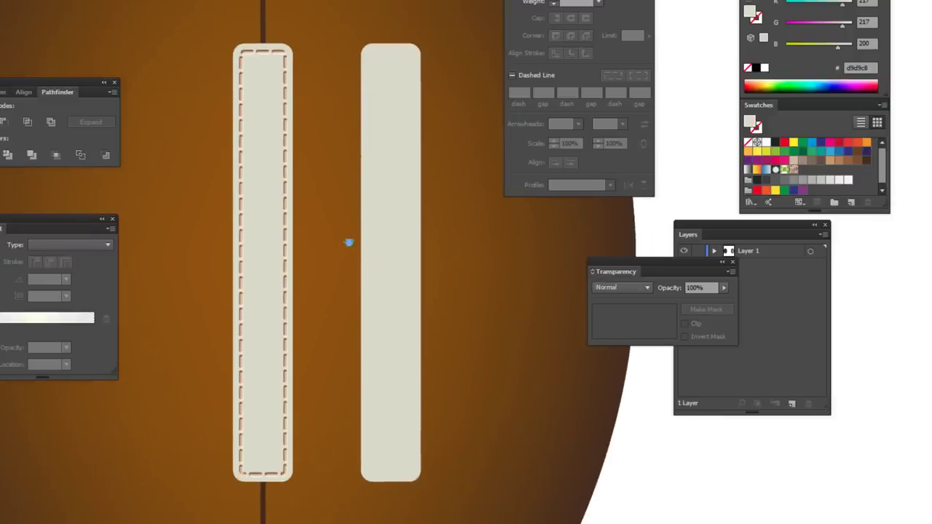
scroll(359, 241, "left", 2)
scroll(359, 240, "right", 1)
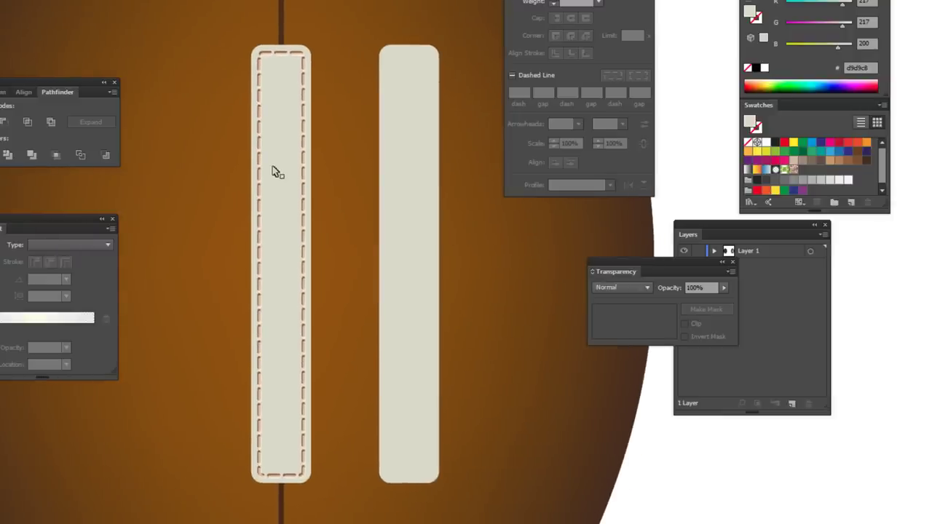
left_click(277, 174)
Add mesh lines across the stitched lace strip and give one point greyish #b6bbaa
left_click(14, 224)
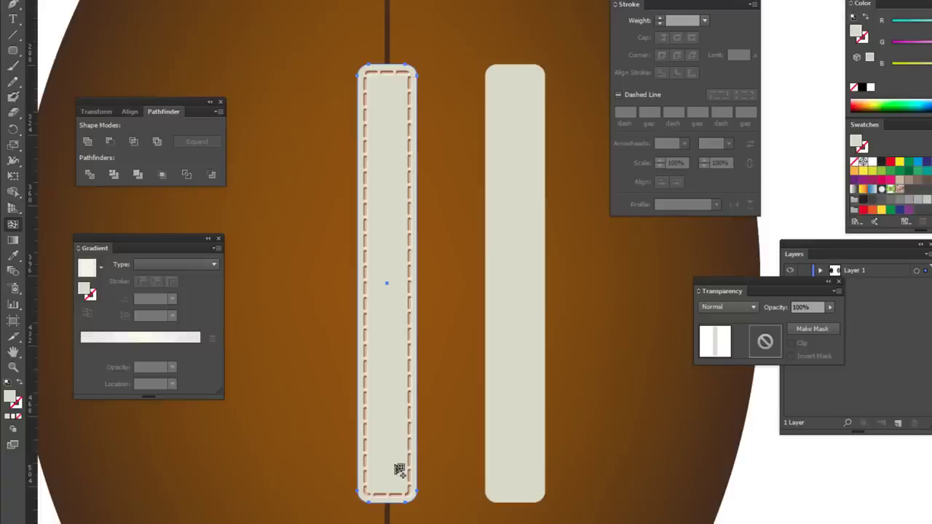
left_click(396, 443)
left_click(373, 324)
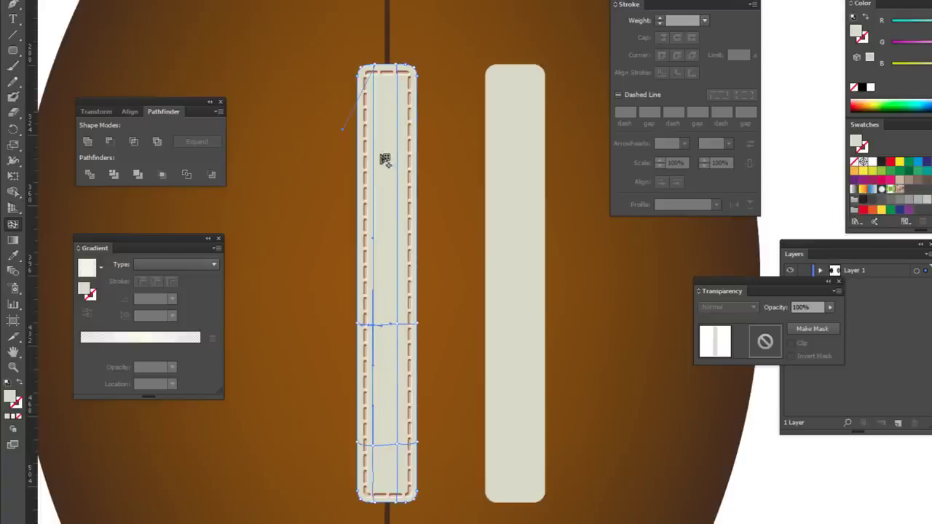
left_click(384, 111)
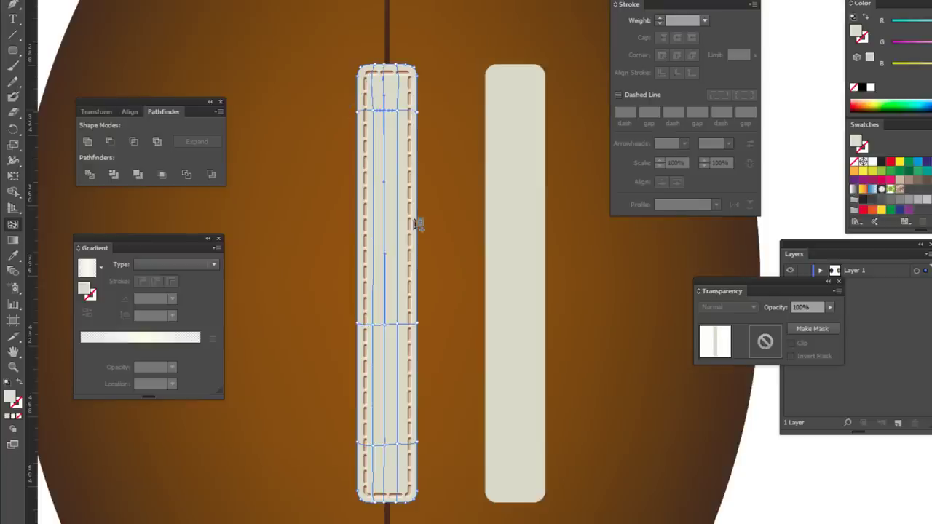
key("ctrl+z")
left_click(387, 134)
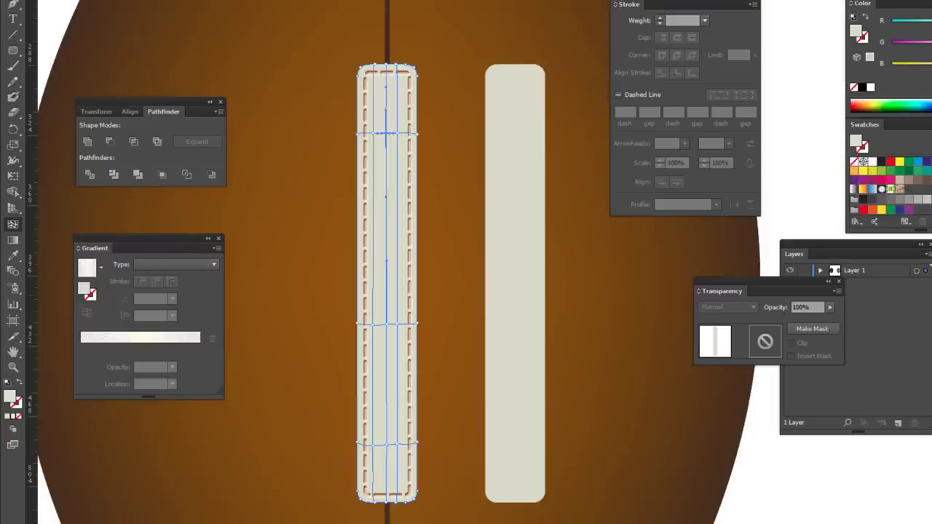
left_click(926, 201)
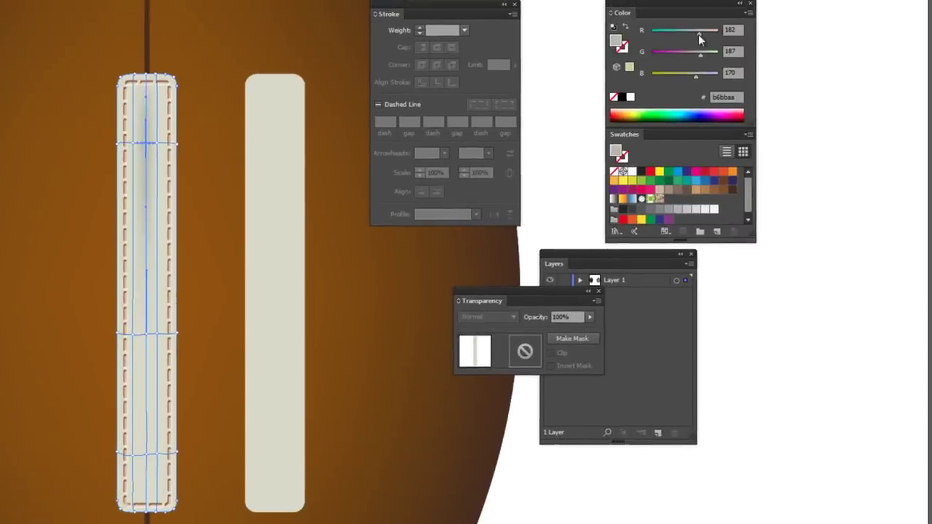
Tint a mesh point tan #c8c09a (RGB 200, 192, 154) and apply it to the strip's centre
left_click_drag(698, 73, 703, 58)
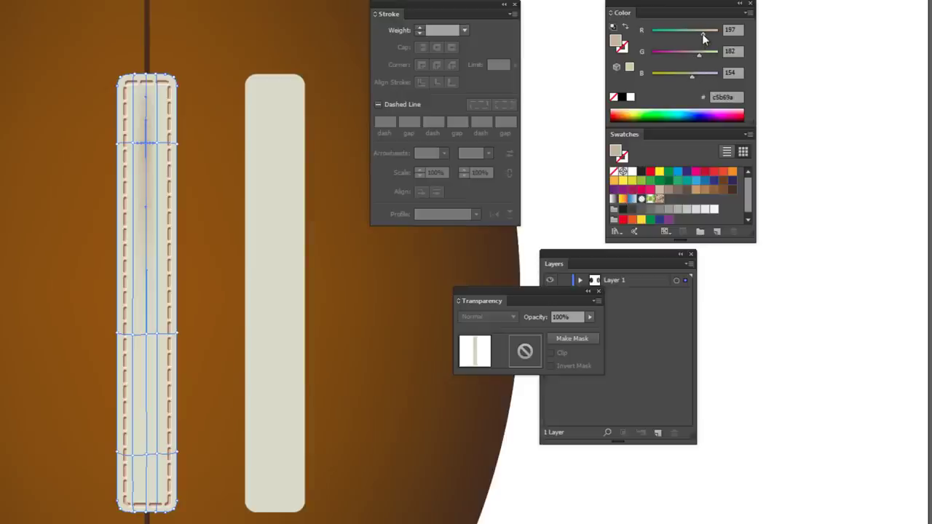
left_click_drag(700, 53, 702, 54)
key("ctrl+plus")
scroll(174, 251, "left", 2)
scroll(194, 222, "left", 1)
scroll(142, 235, "down", 2)
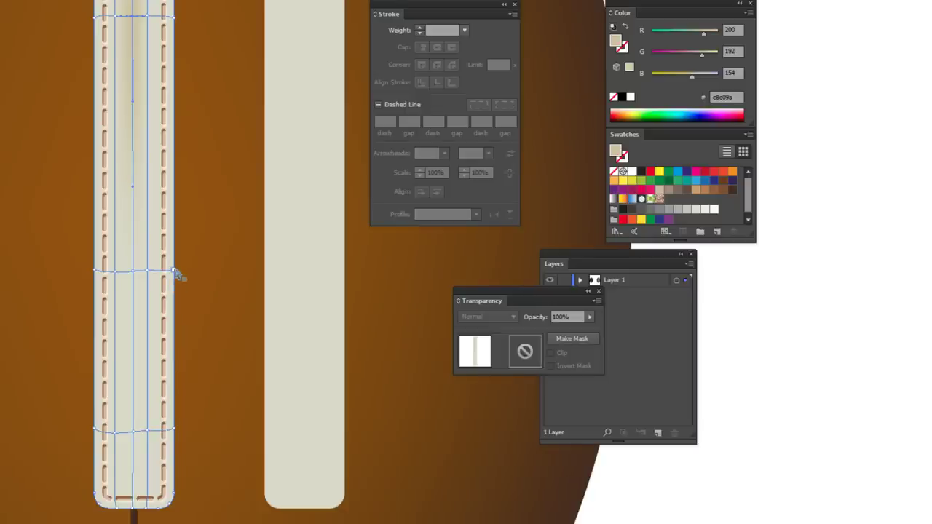
left_click(174, 272)
scroll(151, 198, "up", 1)
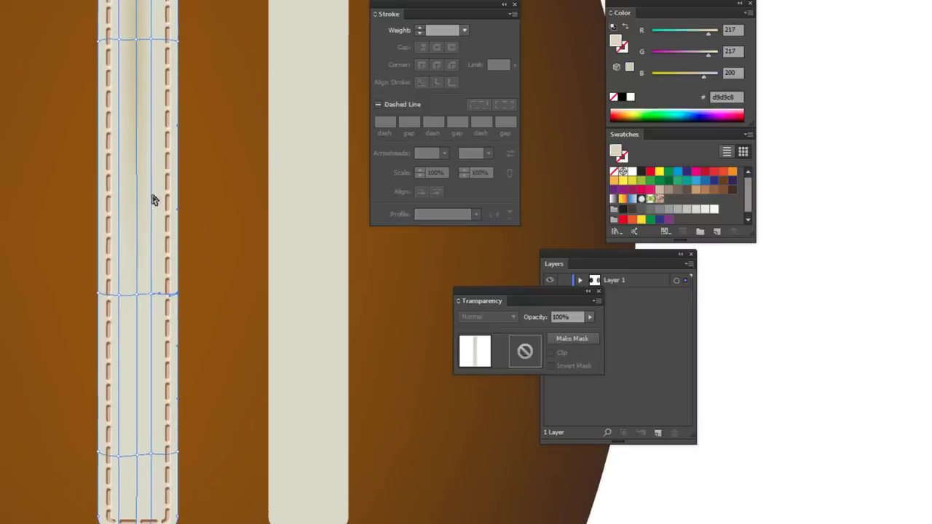
left_click(140, 36)
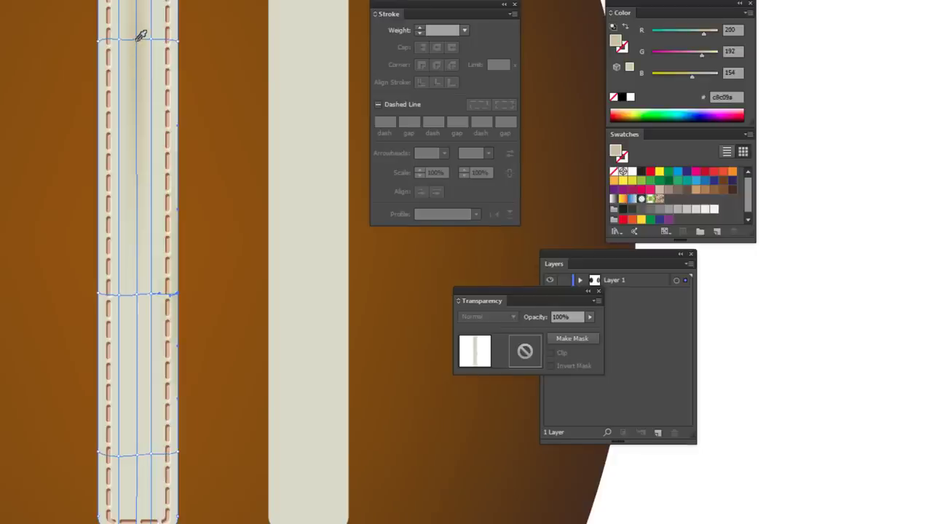
left_click(99, 295)
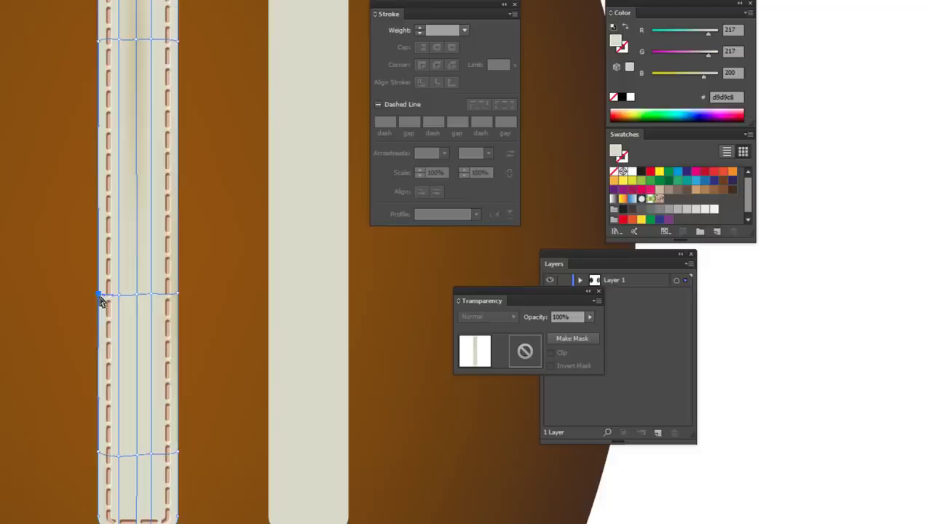
left_click(177, 291)
left_click(136, 295)
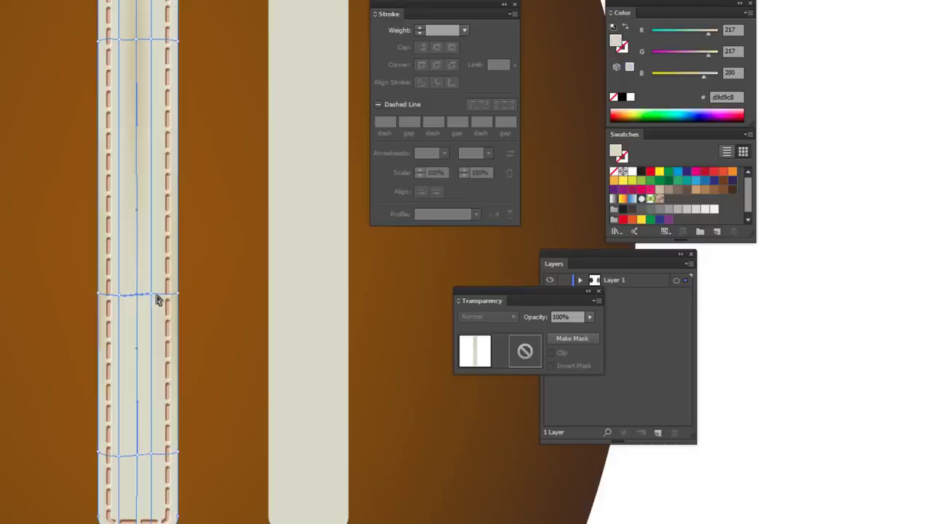
left_click(138, 36)
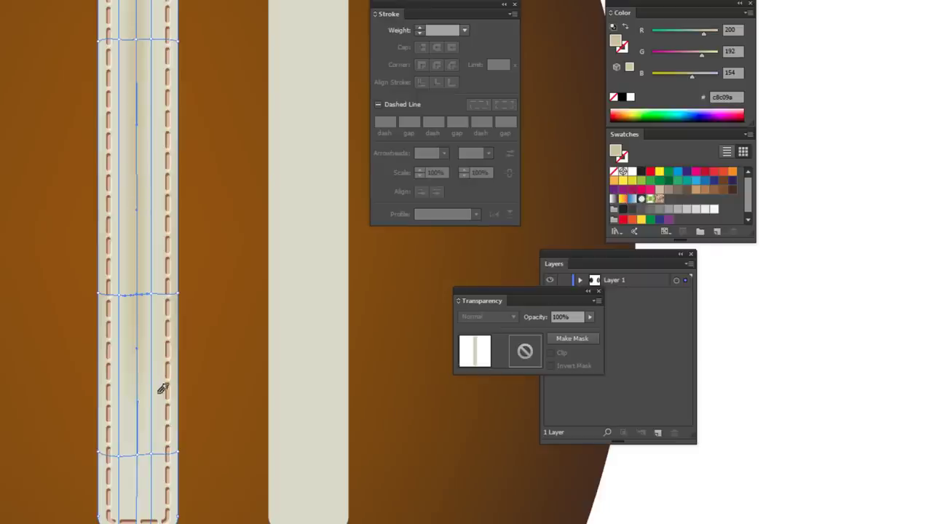
Copy the darker tan onto the strip's edge and top mesh points with the Eyedropper
left_click(152, 454)
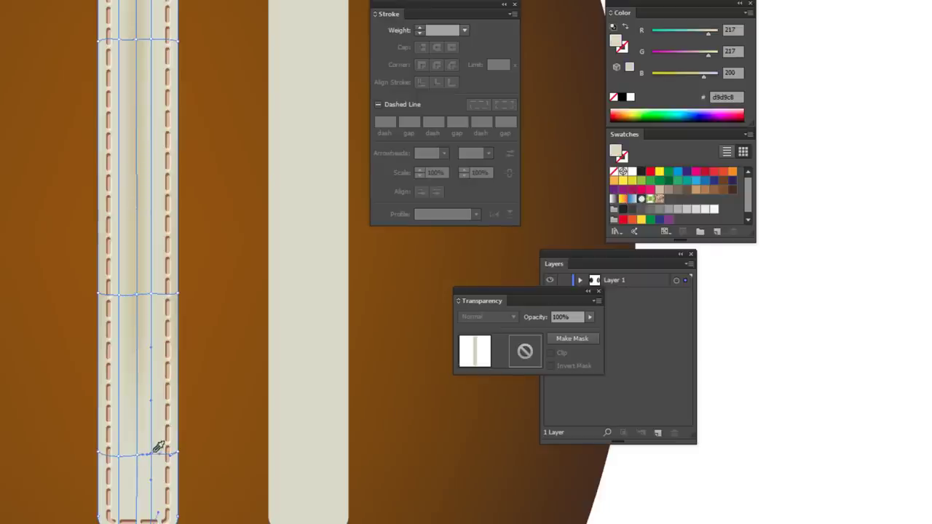
left_click(141, 291)
left_click_drag(176, 117, 187, 182)
left_click(115, 155)
left_click(192, 155)
left_click(192, 154)
key("i")
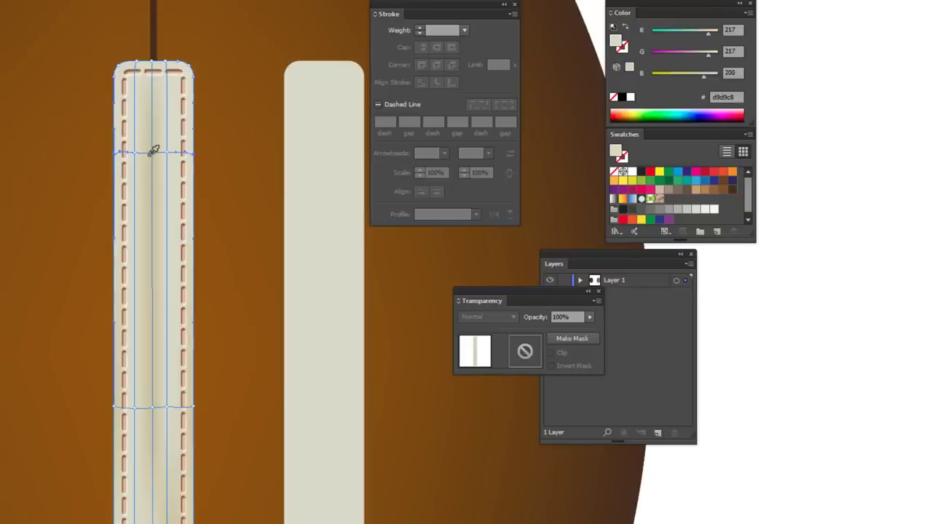
left_click(156, 147)
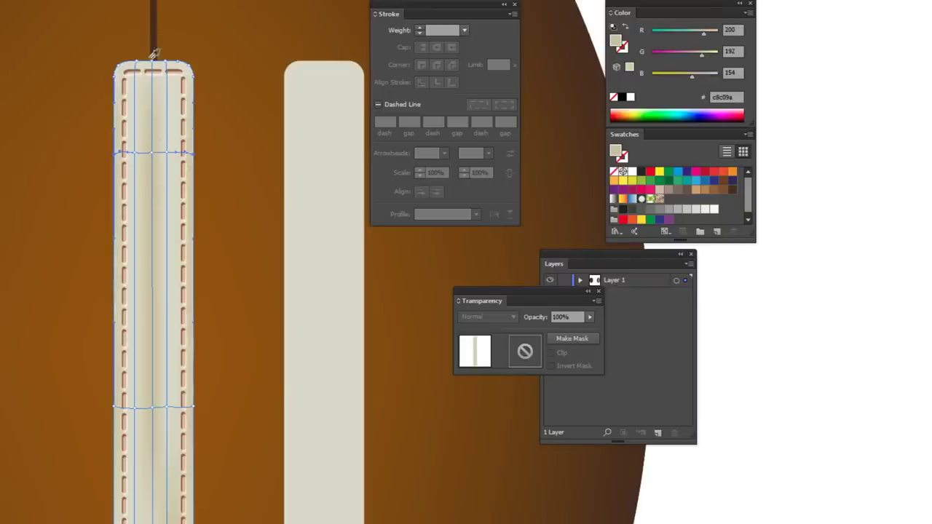
left_click(153, 67)
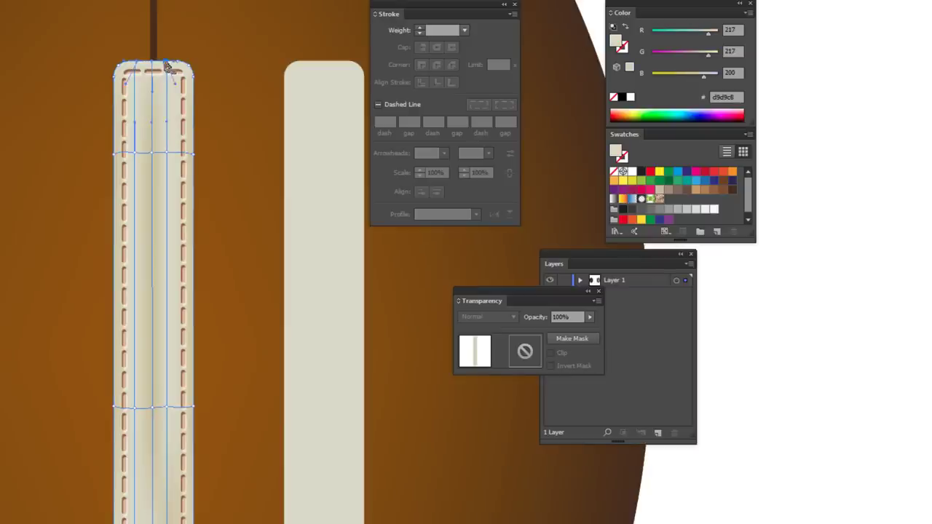
left_click(194, 154)
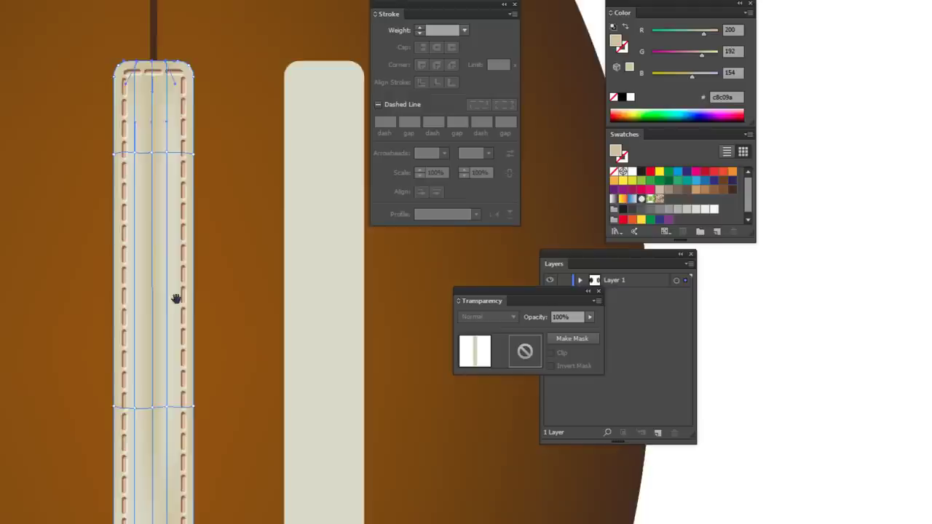
Shift a bottom-edge mesh point slightly right, then deselect to preview the lace shading
left_click_drag(175, 299, 158, 51)
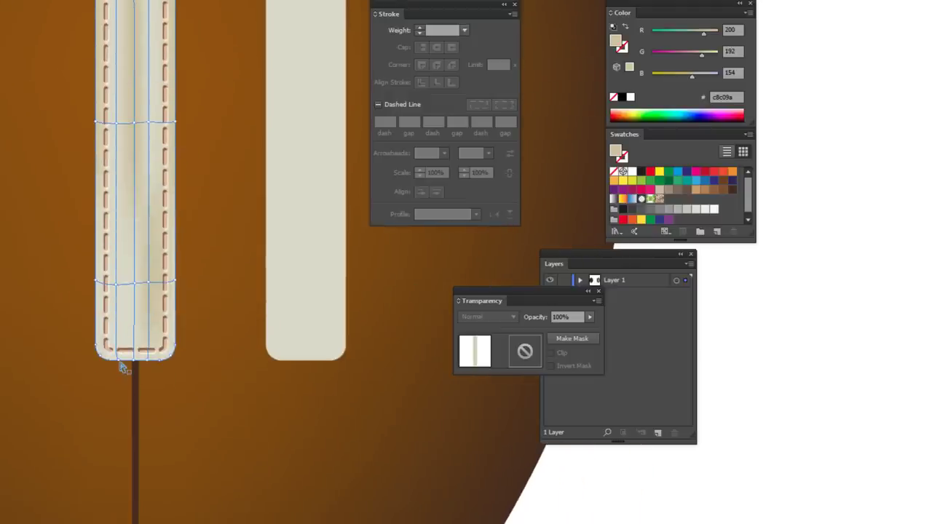
left_click(135, 364)
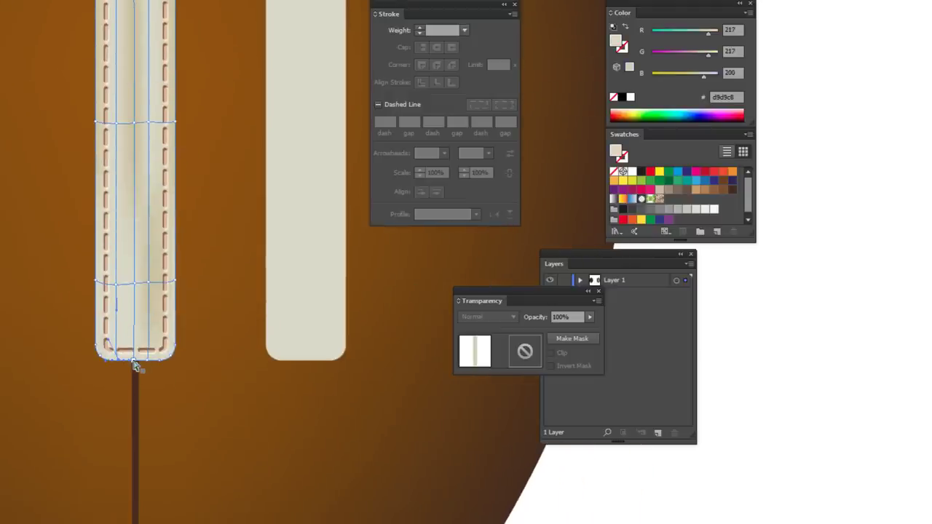
left_click_drag(135, 364, 149, 366)
left_click(139, 118)
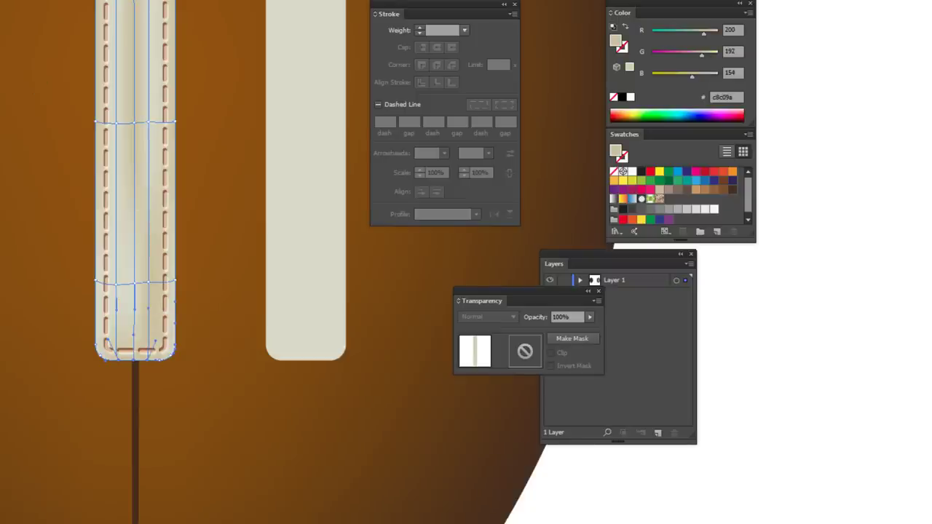
left_click_drag(87, 64, 171, 230)
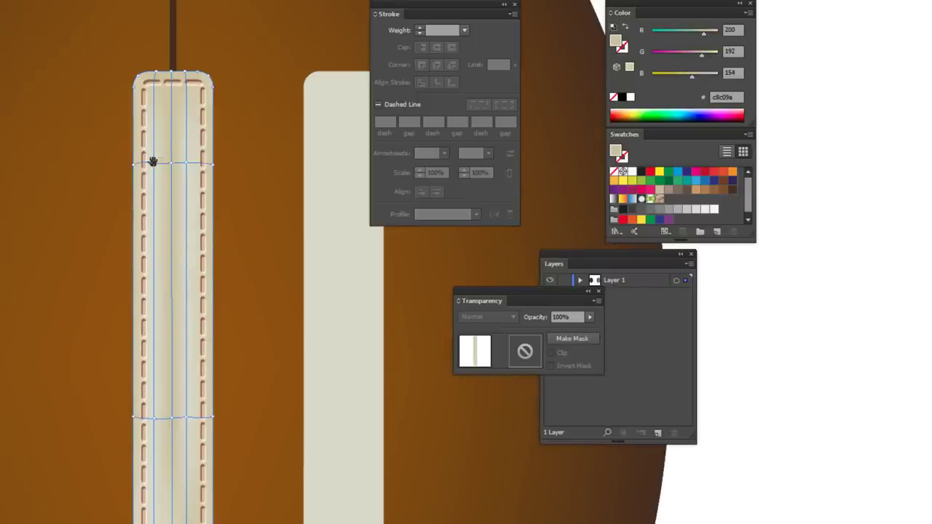
key("ctrl+minus")
key("ctrl+minus")
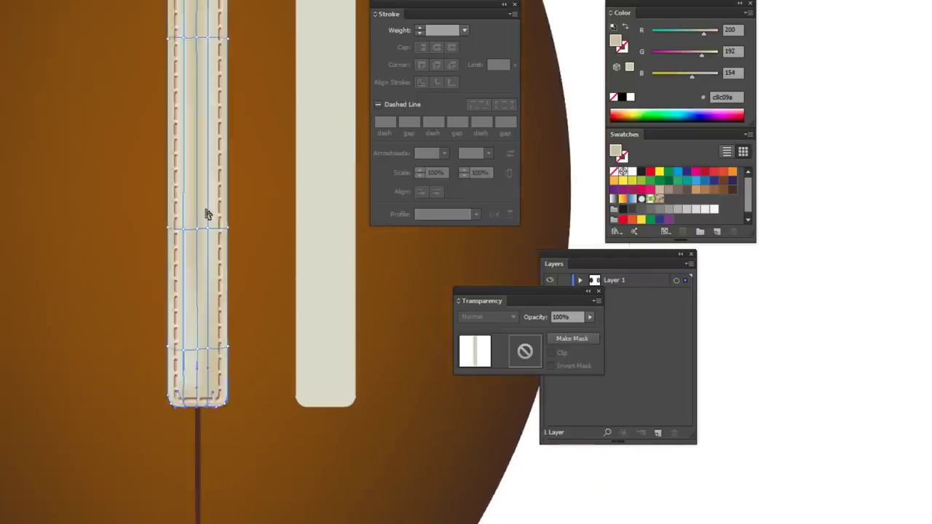
key("ctrl+minus")
left_click(52, 87)
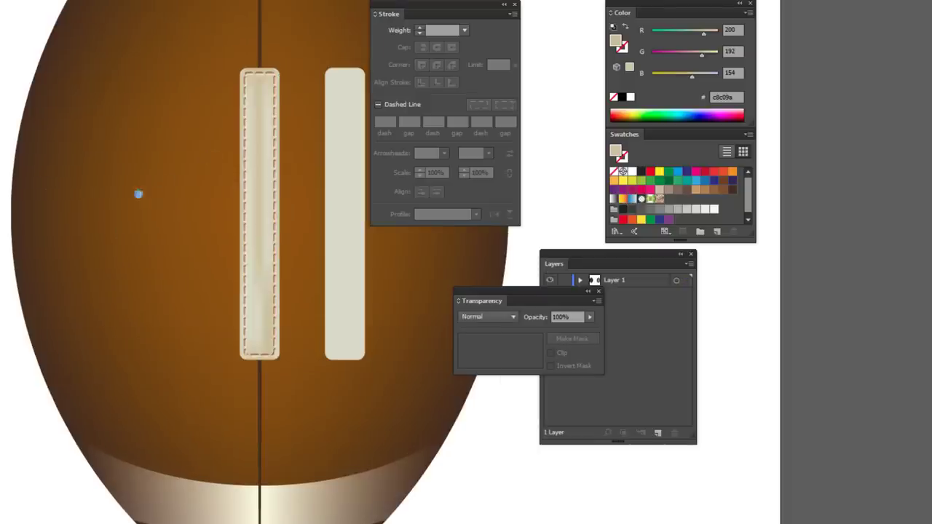
left_click_drag(294, 191, 220, 230)
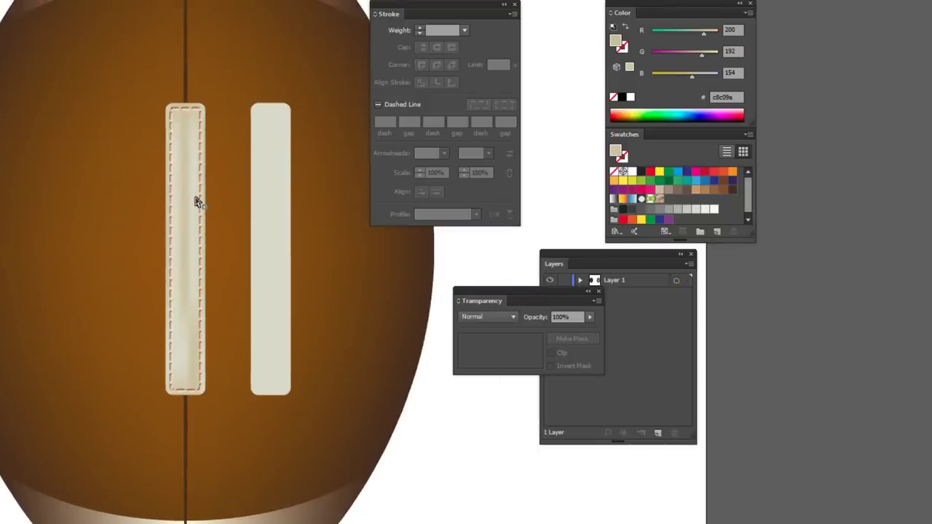
key("ctrl+plus")
Add a mesh highlight near the lace's upper middle tinted light cream #f1eccf (RGB 241, 236, 207)
left_click(140, 210)
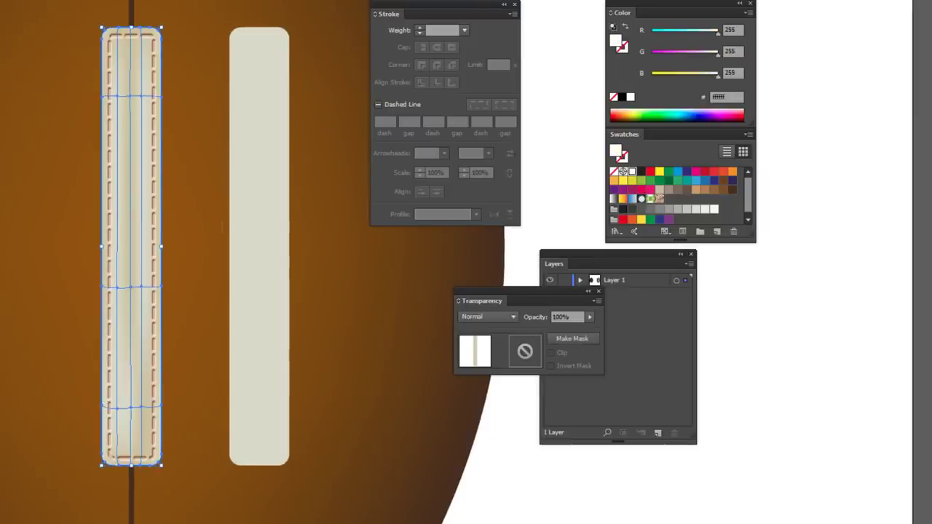
key("a")
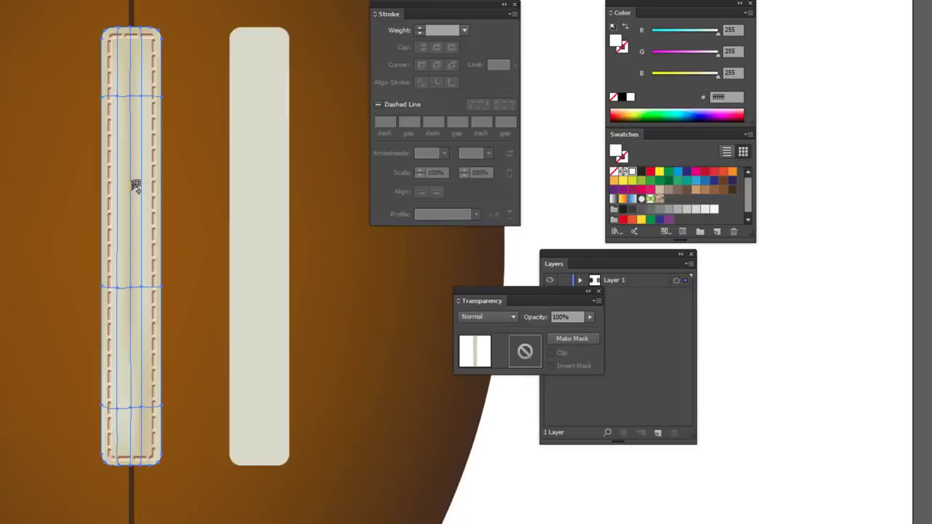
left_click(132, 182)
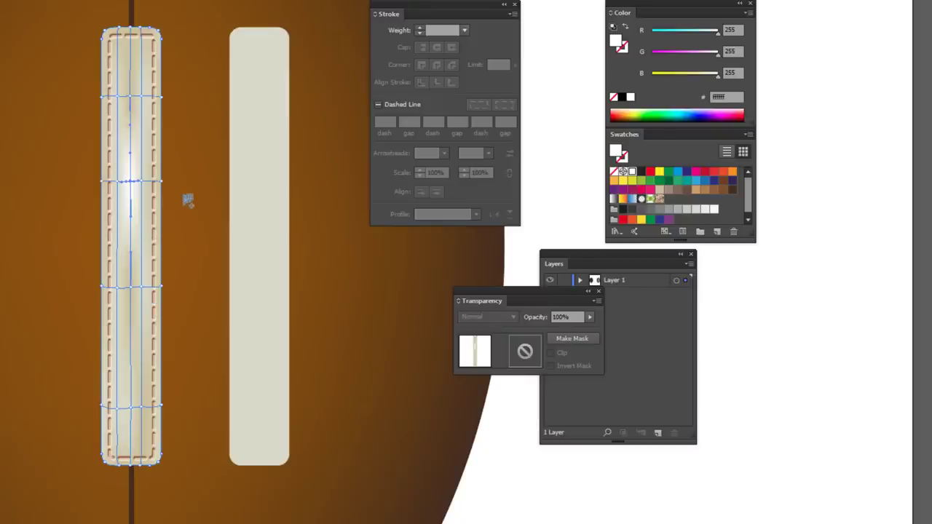
mouse_move(718, 74)
left_mouse_down()
mouse_move(700, 79)
mouse_move(714, 56)
mouse_move(707, 34)
mouse_move(715, 36)
left_mouse_up()
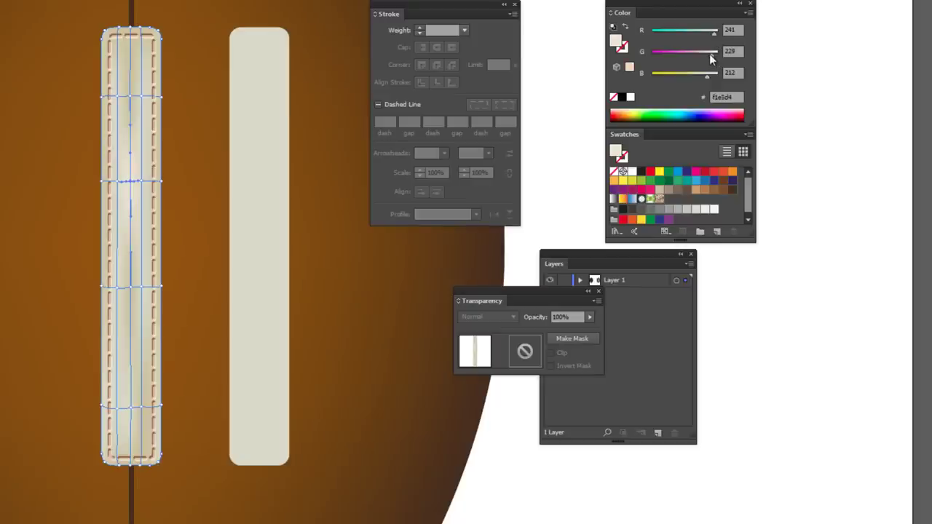
left_click_drag(709, 54, 712, 56)
key("ctrl+shift+a")
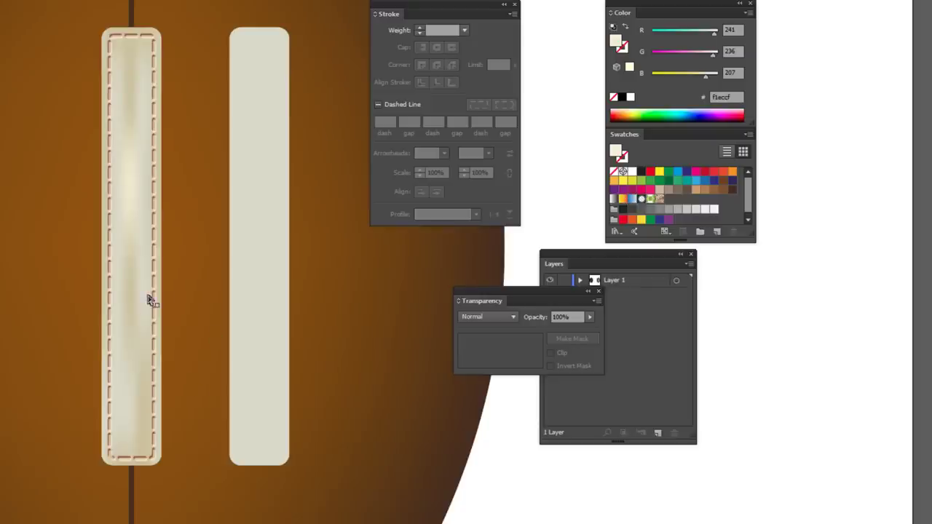
left_click(142, 292)
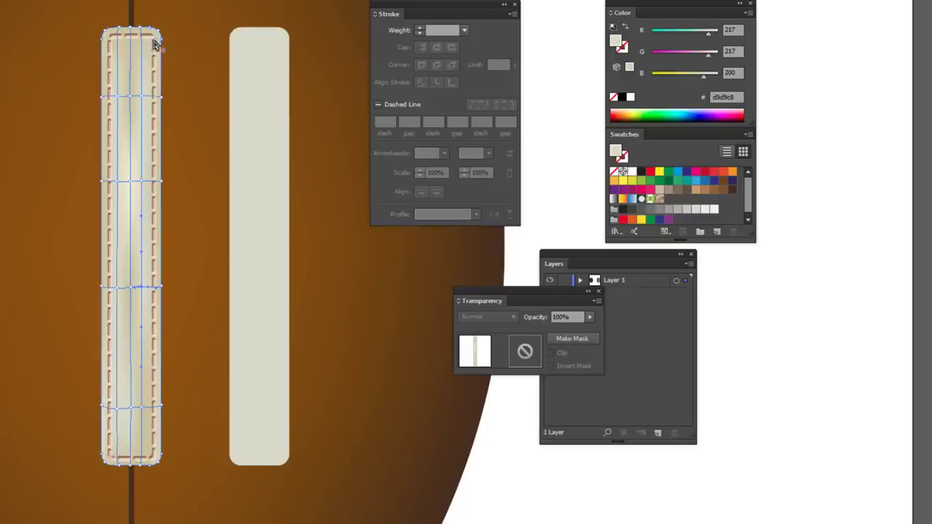
key("v")
left_click(504, 470)
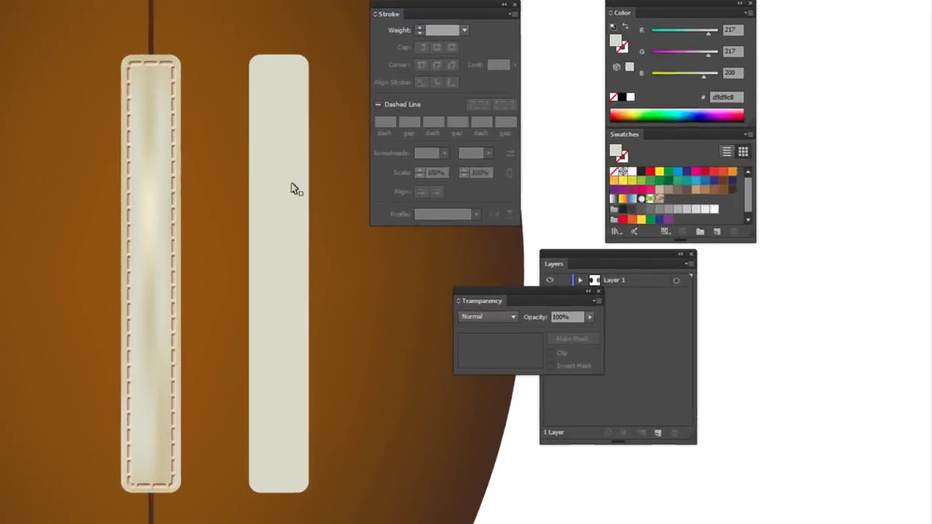
Apply a vertical Bulge warp with 2% bend to the plain cream lace strip
left_click(288, 299)
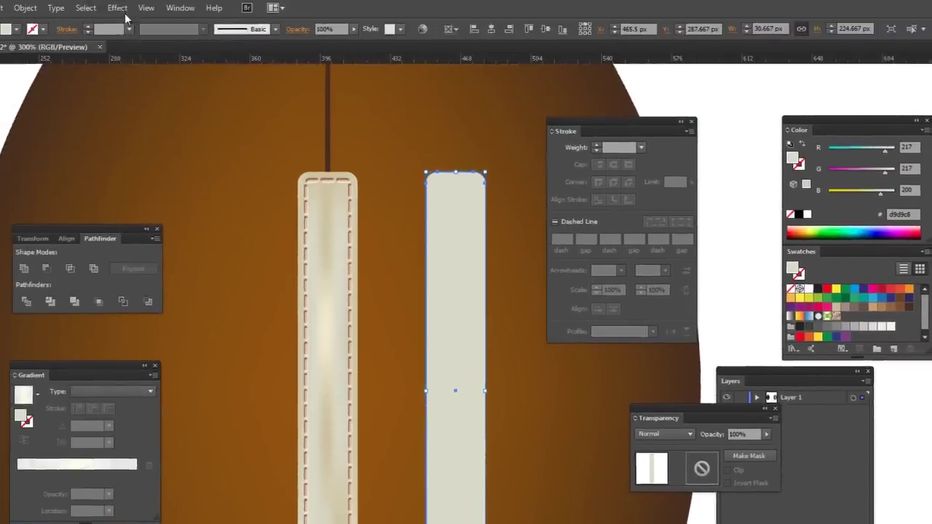
left_click(119, 9)
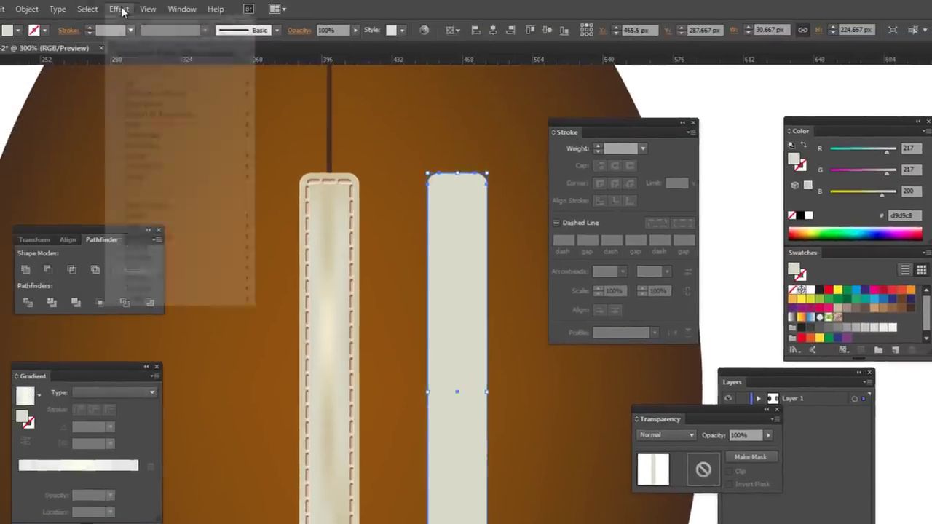
mouse_move(134, 177)
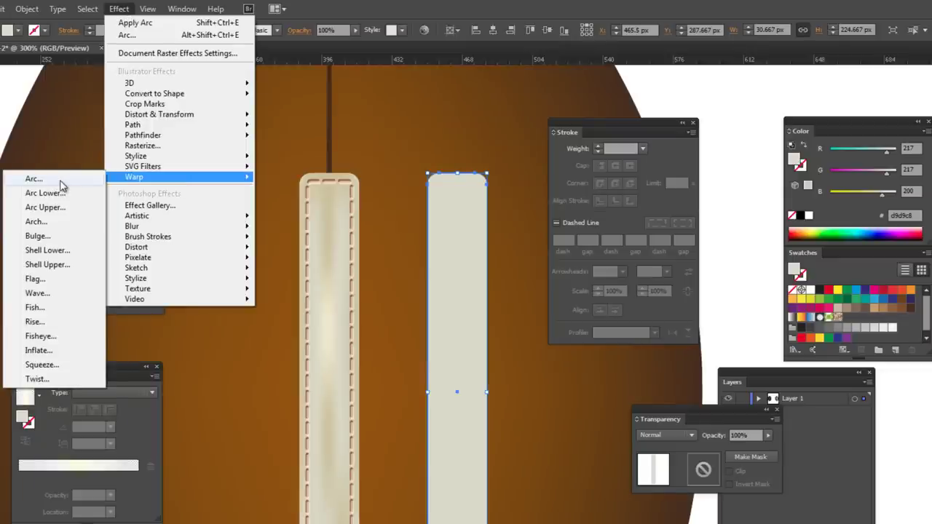
left_click(64, 243)
left_click_drag(895, 361, 684, 298)
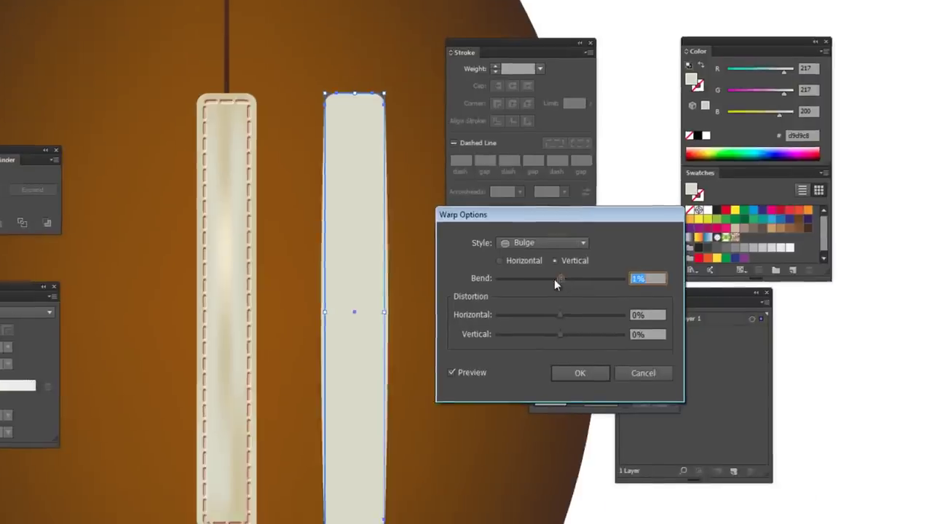
left_click_drag(663, 358, 653, 358)
left_click_drag(542, 274, 555, 273)
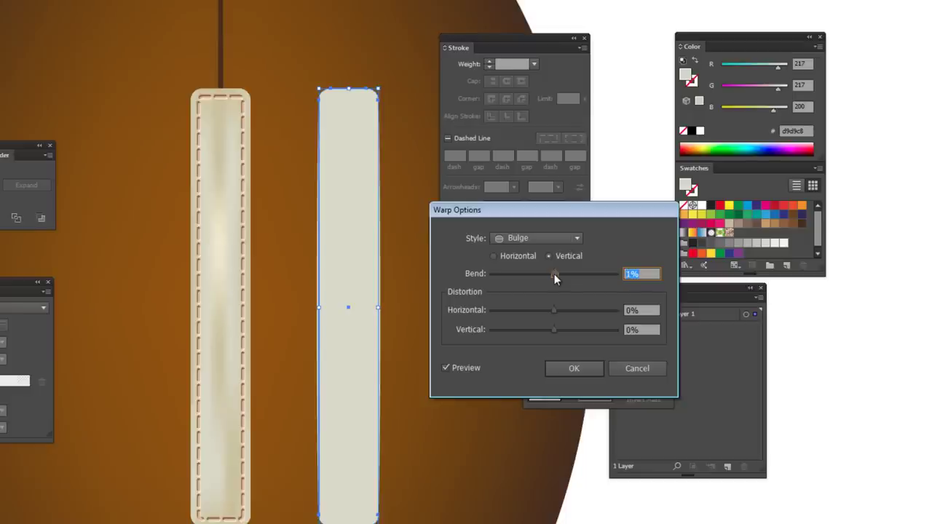
left_click_drag(554, 274, 555, 274)
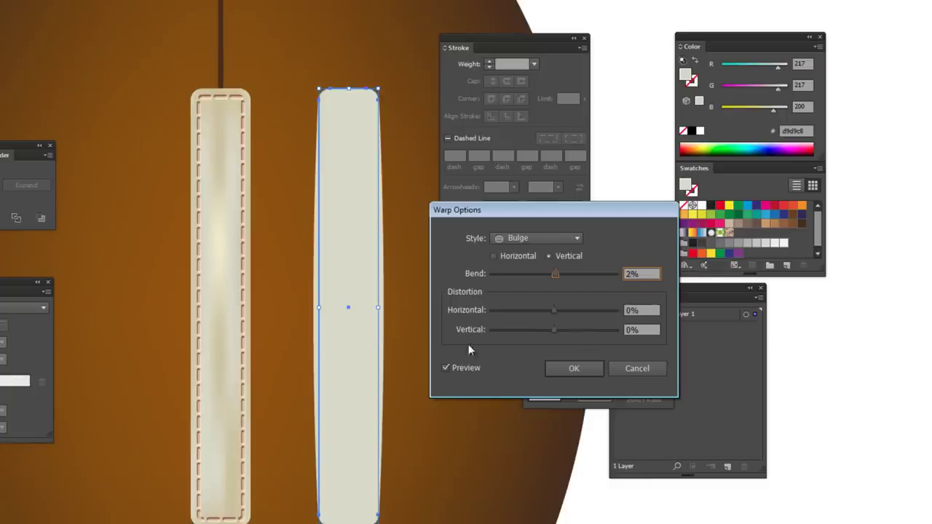
left_click(445, 369)
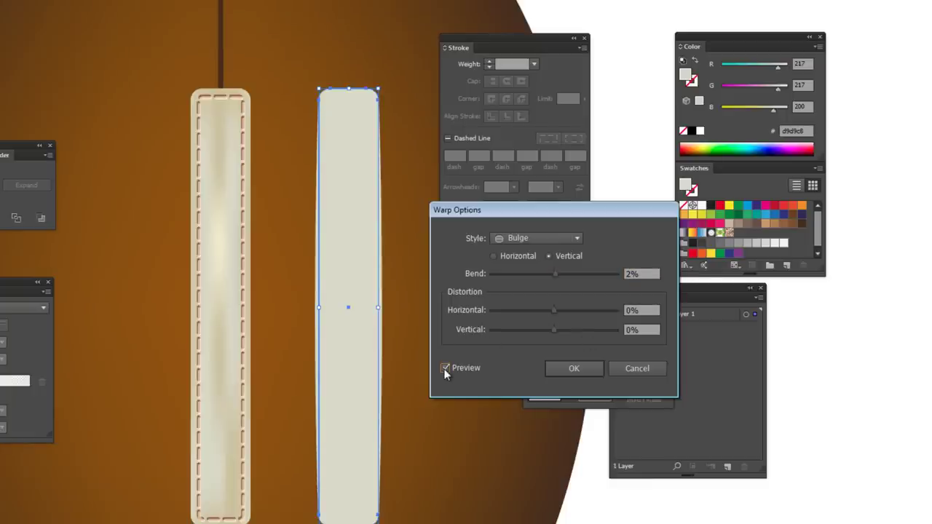
left_click(574, 368)
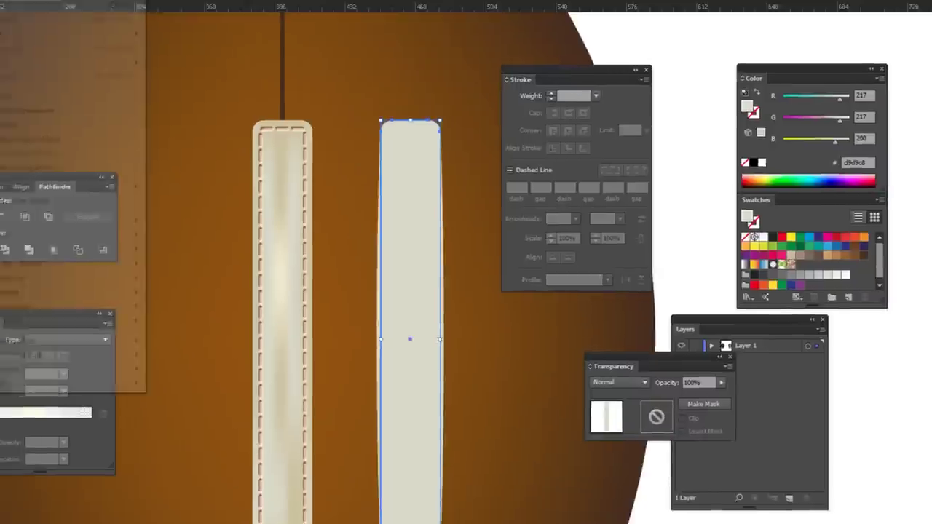
Expand the warped strip's appearance into an ordinary path
left_click(83, 8)
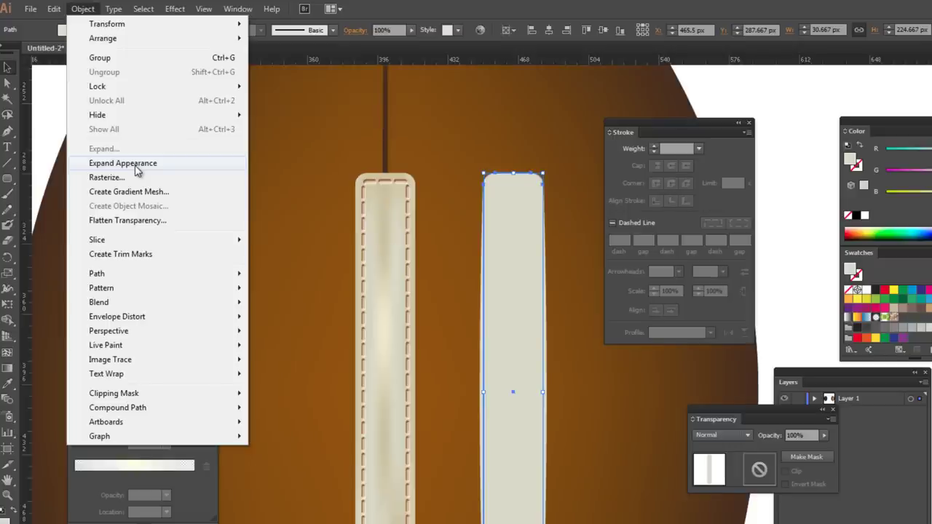
left_click(142, 169)
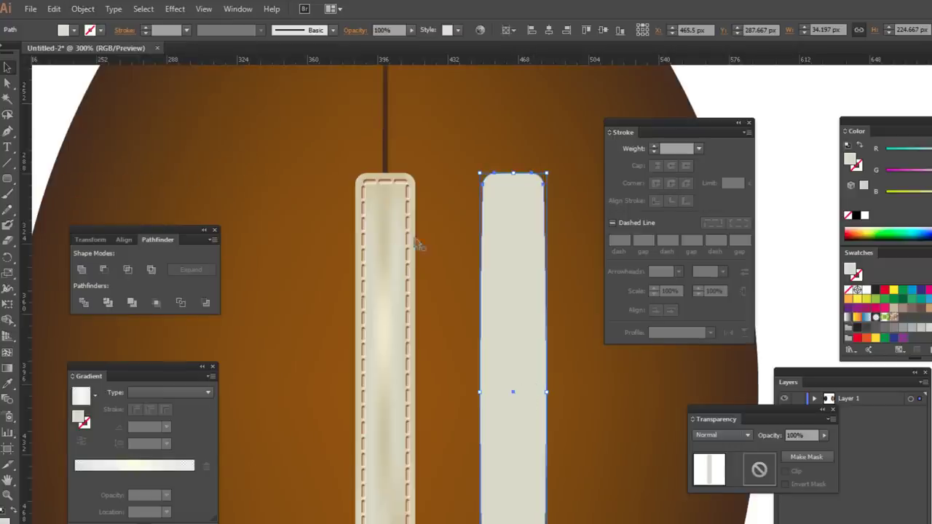
left_click(76, 12)
mouse_move(97, 273)
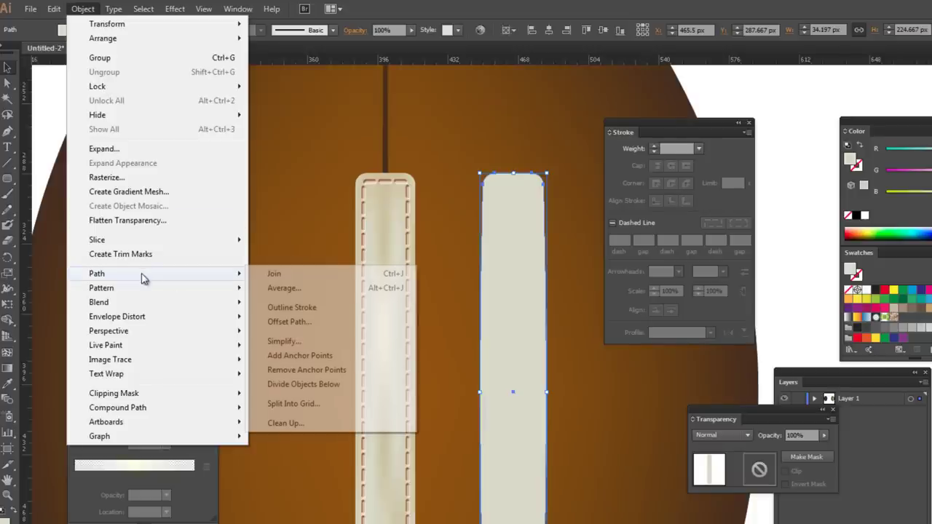
Create a -3 px offset path inset inside the bulged strip
left_click(320, 327)
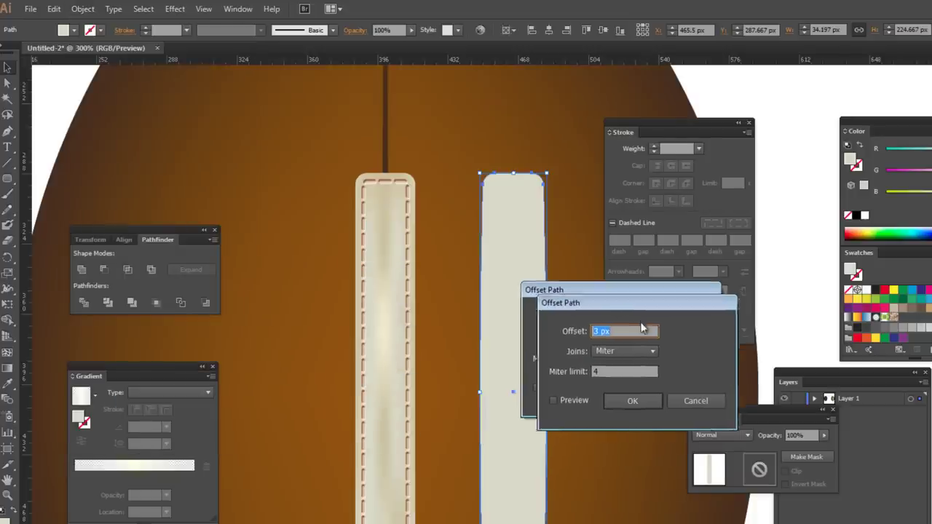
type("-3")
left_click(604, 438)
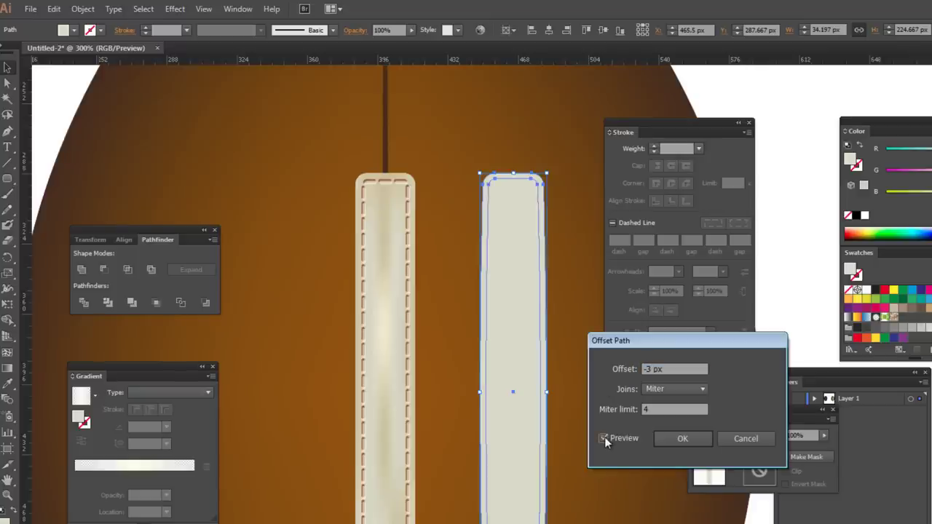
left_click(681, 440)
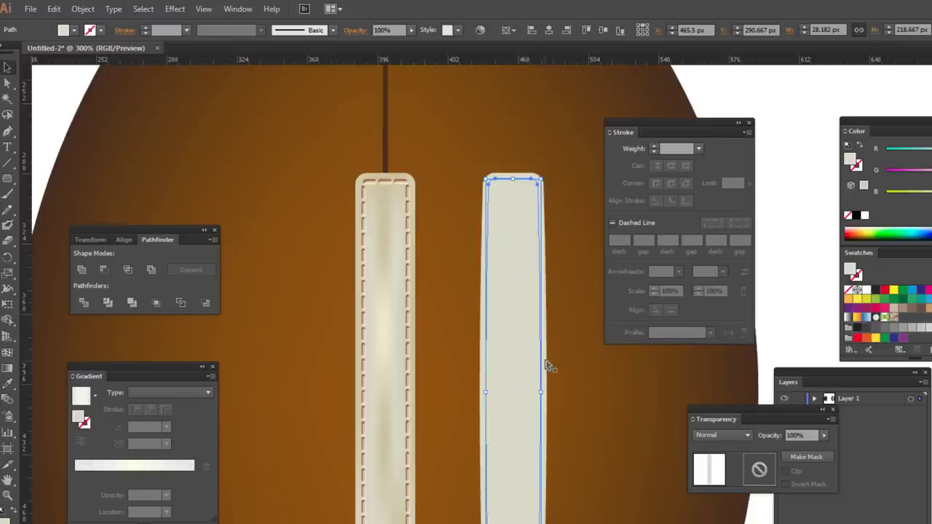
Fill both the outer strip and its inset copy with black, then select both
left_click(547, 365)
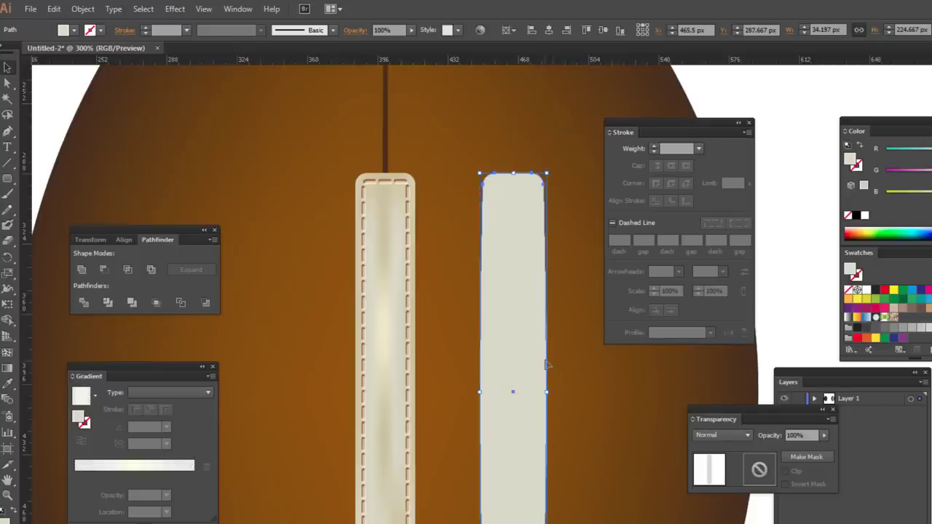
left_click(875, 290)
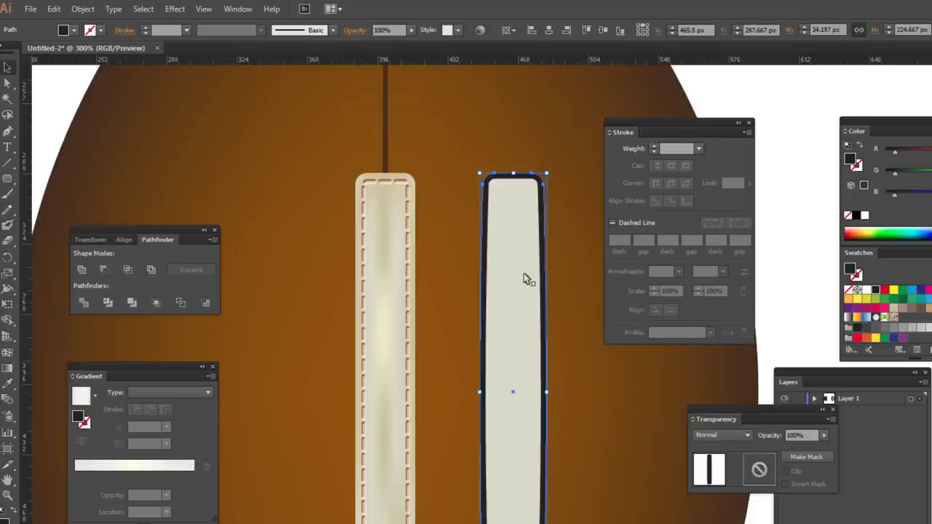
left_click(523, 274)
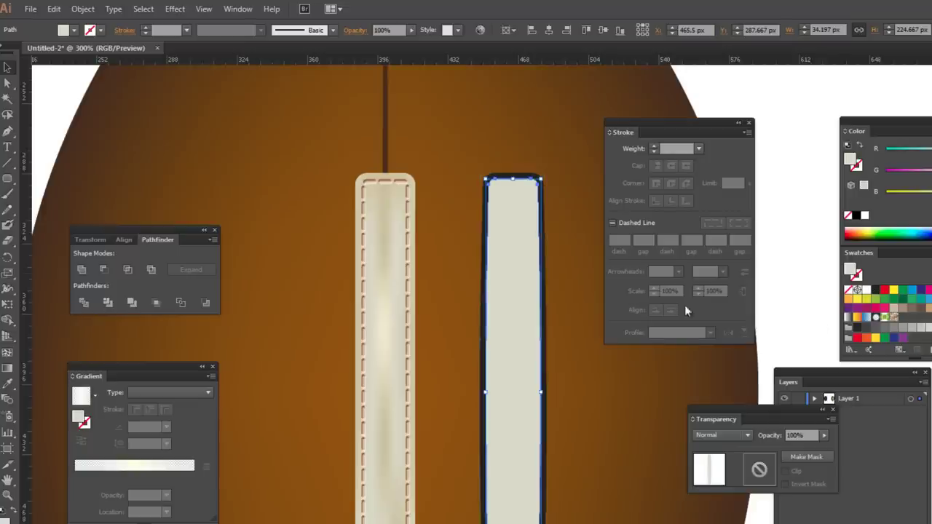
left_click(875, 290)
left_click(789, 261)
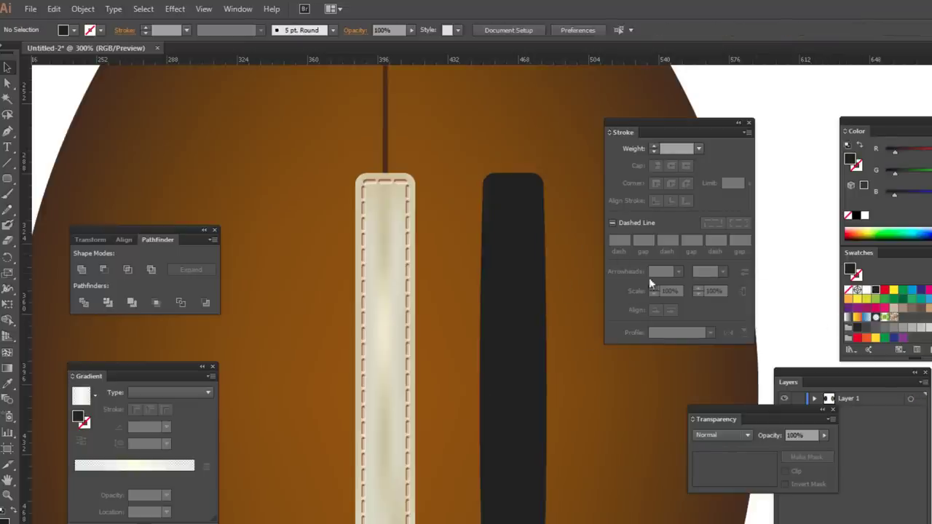
left_click(517, 265)
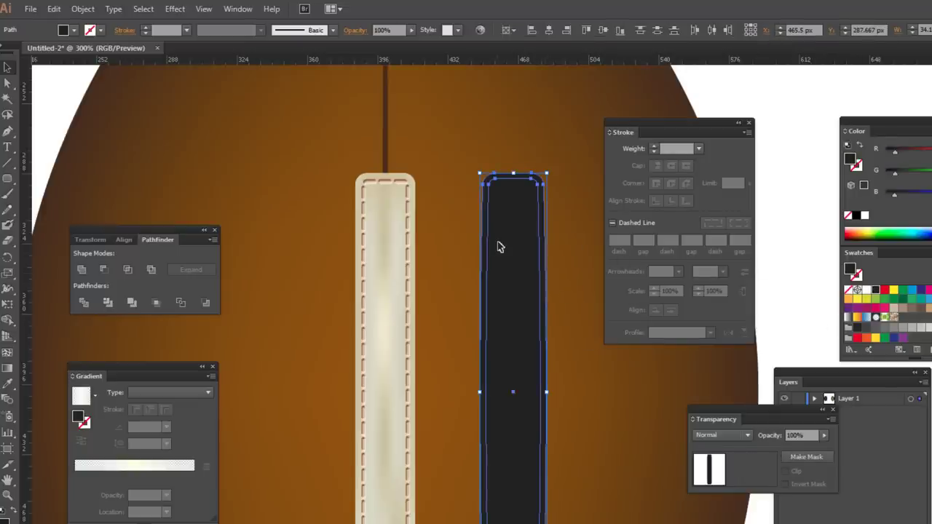
left_click(82, 8)
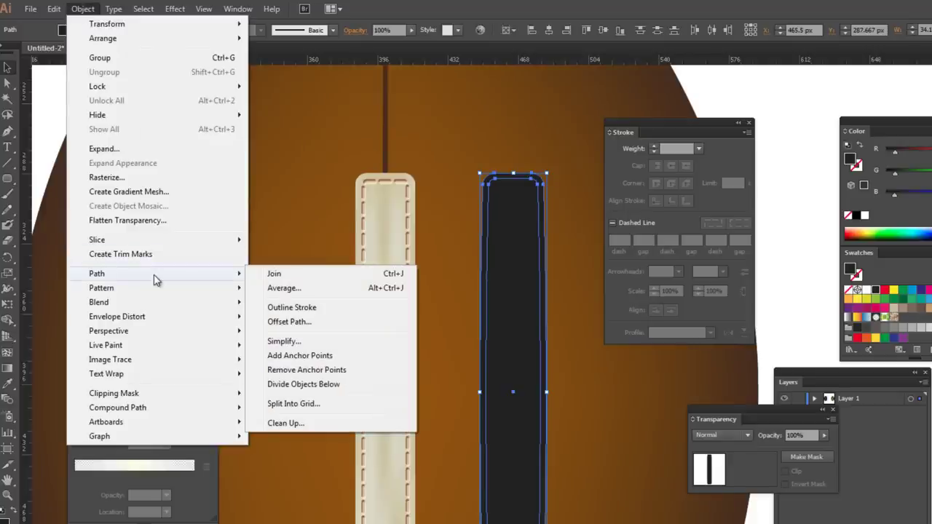
mouse_move(99, 302)
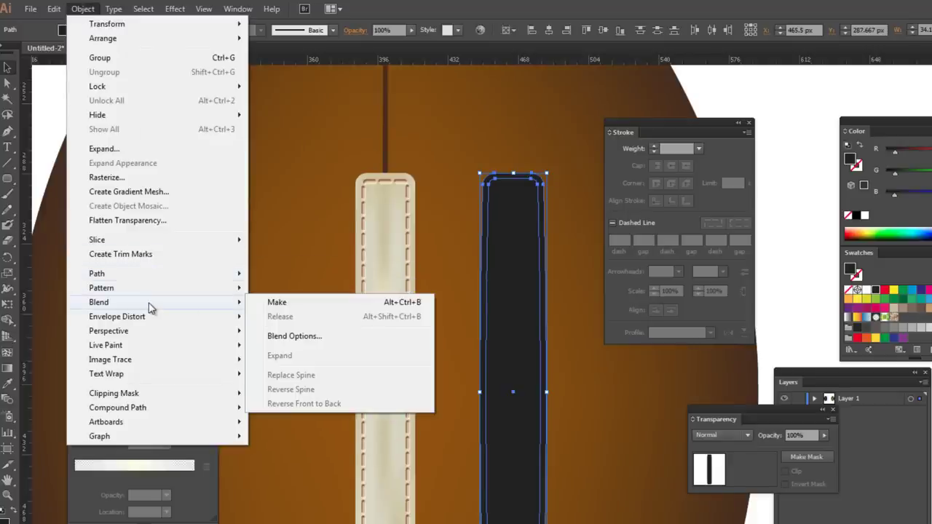
Blend the two black strips in 20 specified steps, with the outer path at 0% opacity
left_click(289, 304)
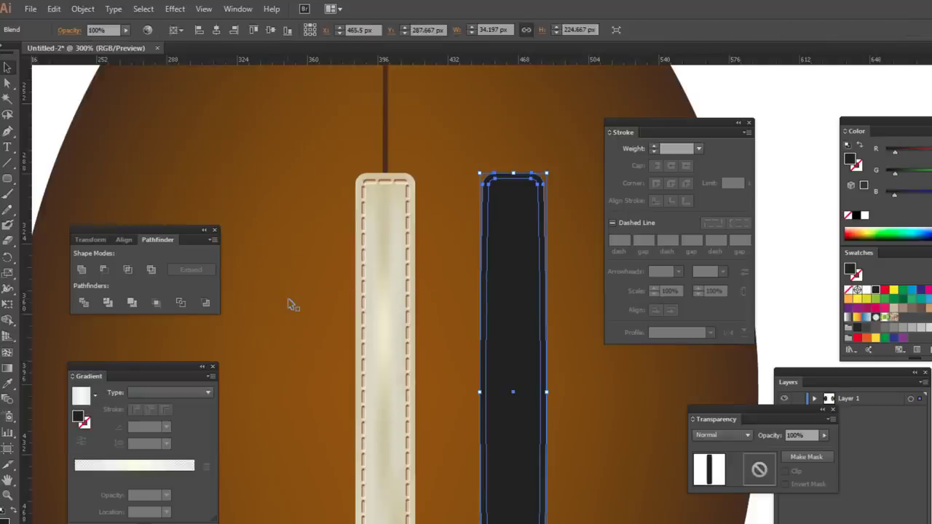
double_click(9, 400)
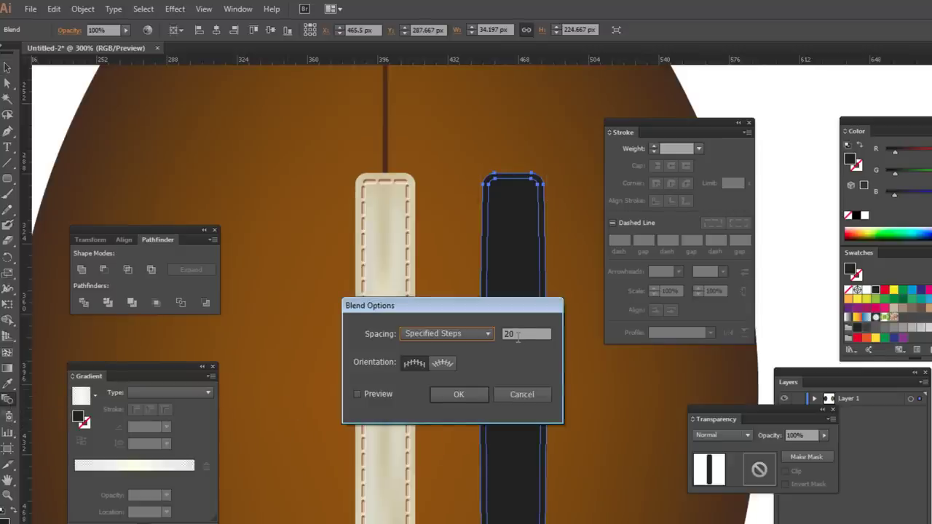
left_click(456, 394)
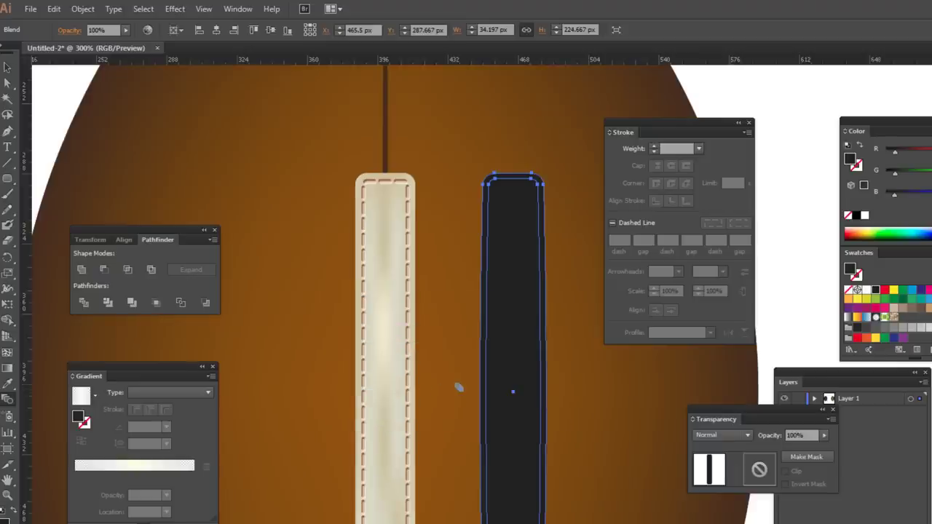
left_click(545, 326)
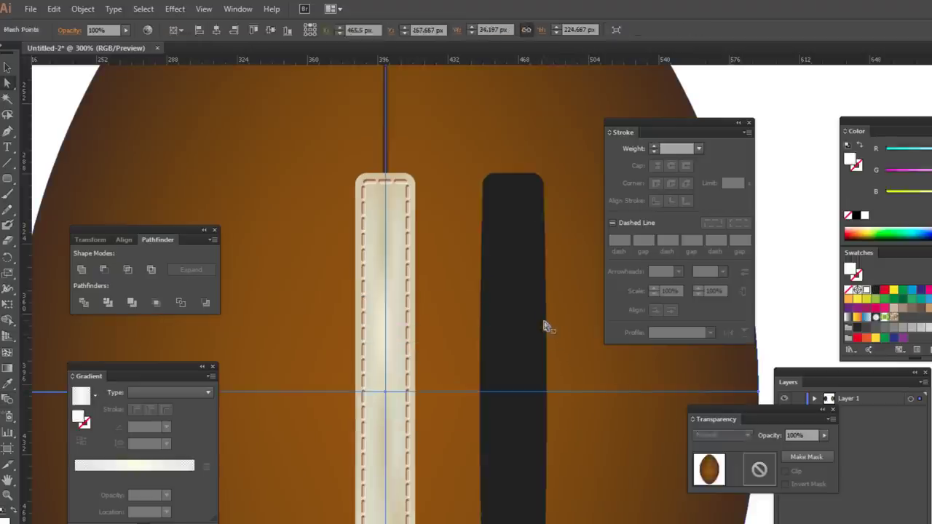
left_click(545, 326)
left_click(802, 435)
type("0")
key("Return")
left_click(583, 390)
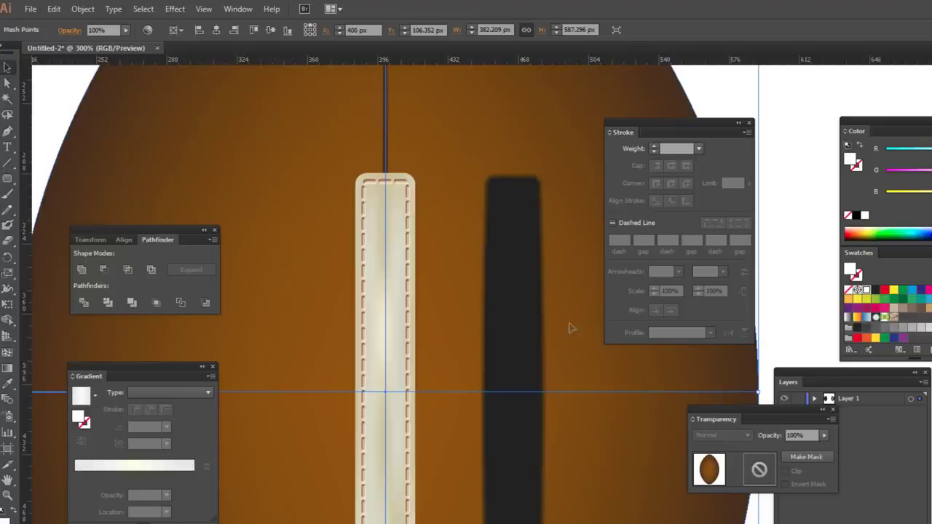
Move the fading black blend over the stitched cream lace strip
left_click(536, 299)
left_click_drag(521, 343, 395, 342)
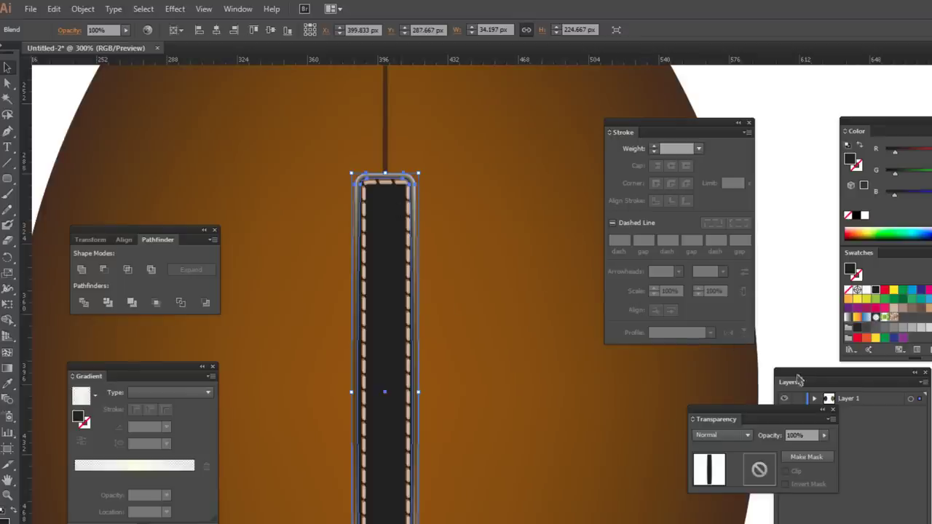
mouse_move(846, 381)
left_mouse_down()
mouse_move(537, 187)
mouse_move(532, 174)
left_mouse_up()
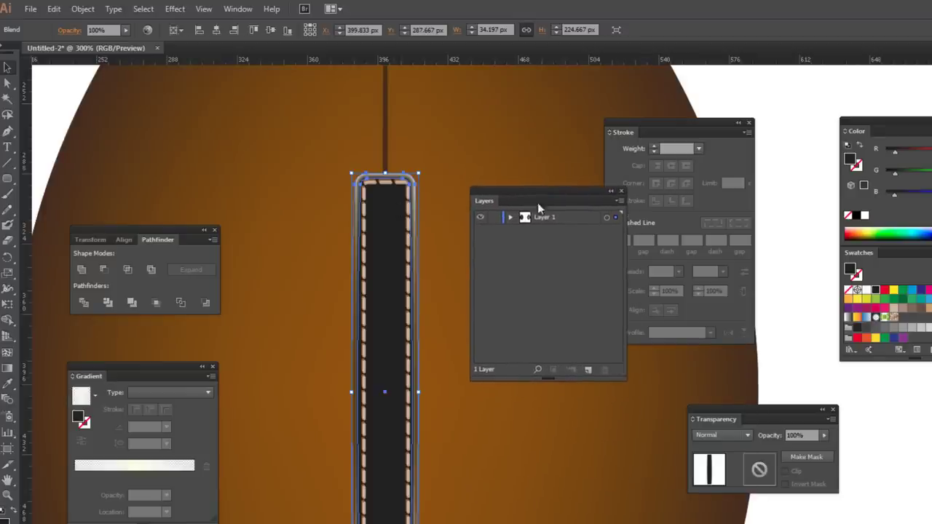
Reorder the blend in Layer 1 so it sits just below the lace mesh
left_click(507, 199)
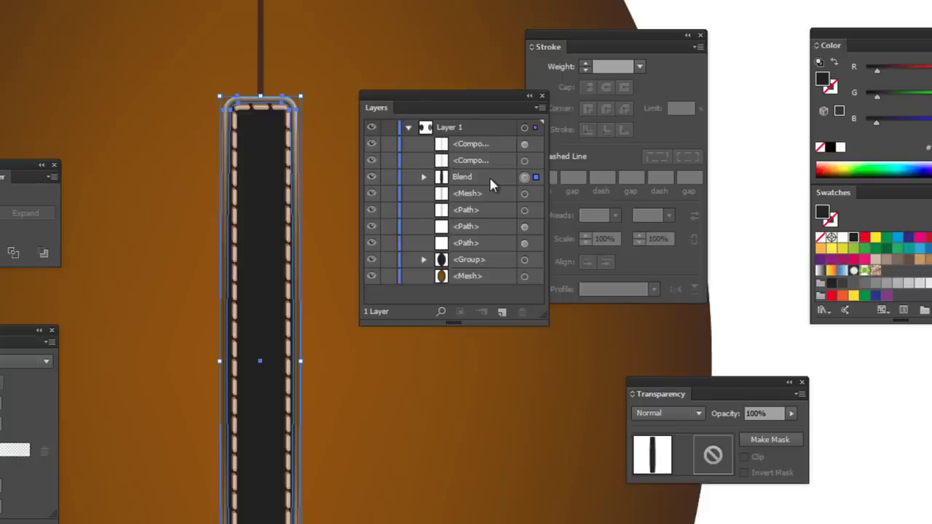
key("ctrl+bracketleft")
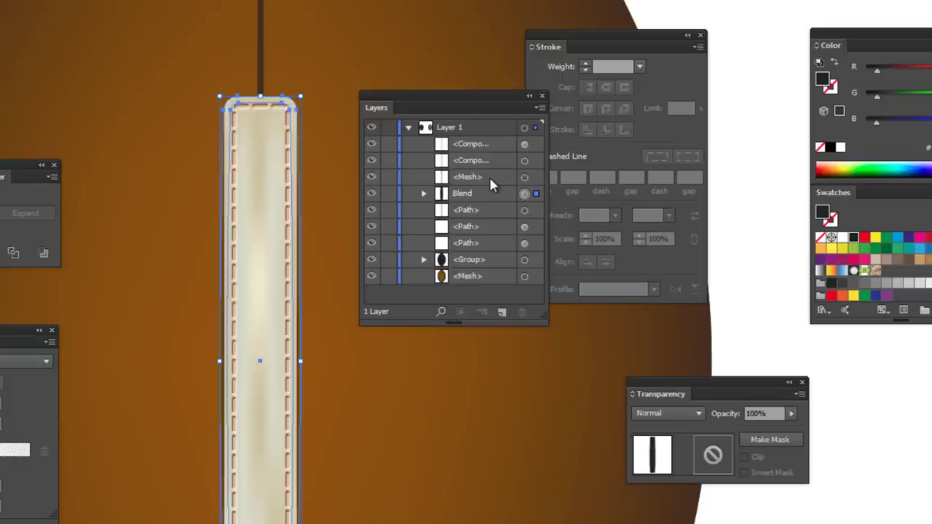
key("ctrl+bracketleft")
key("ctrl+bracketleft")
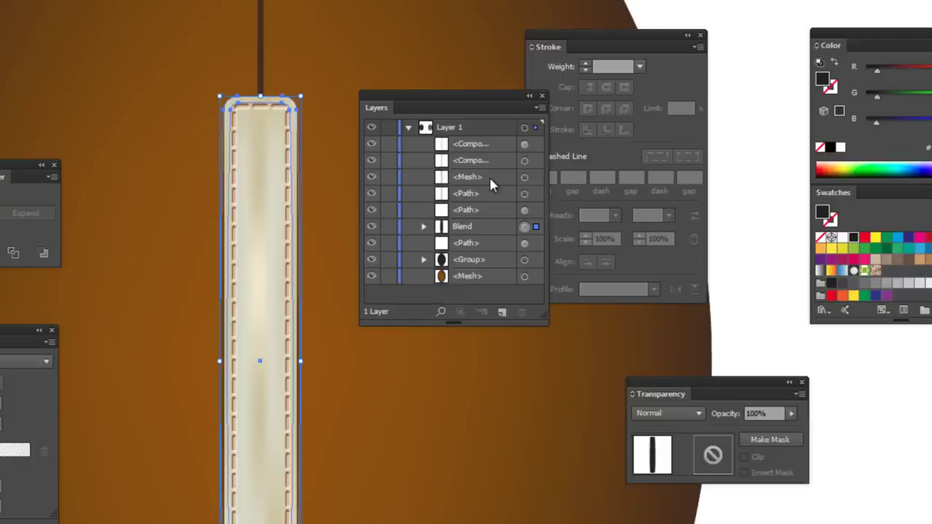
key("ctrl+bracketright")
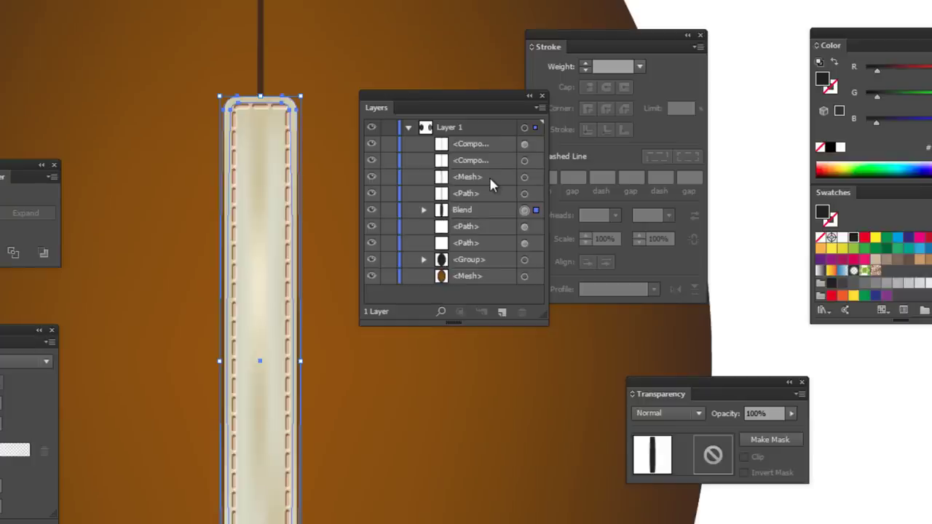
key("ctrl+bracketright")
key("ctrl+bracketright")
key("ctrl+bracketleft")
key("ctrl+bracketleft")
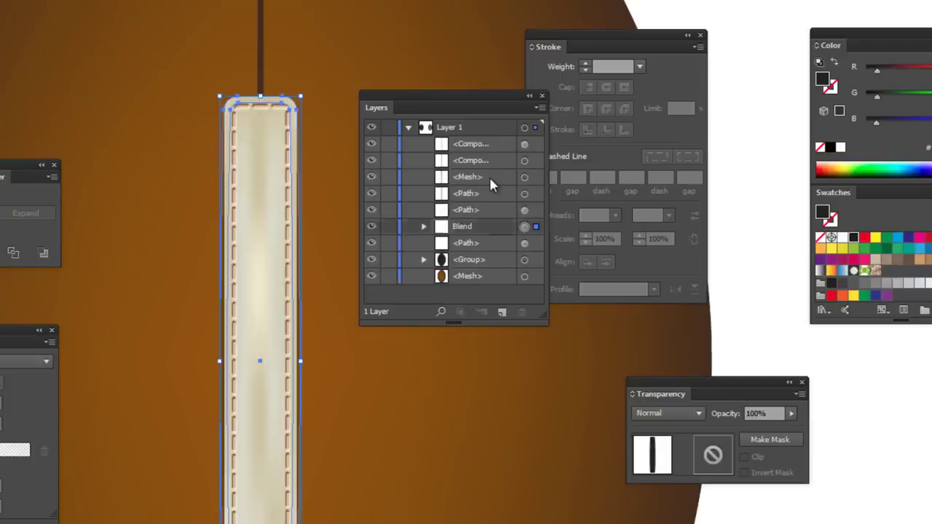
key("ctrl+bracketright")
key("ctrl+bracketright")
key("ctrl+bracketleft")
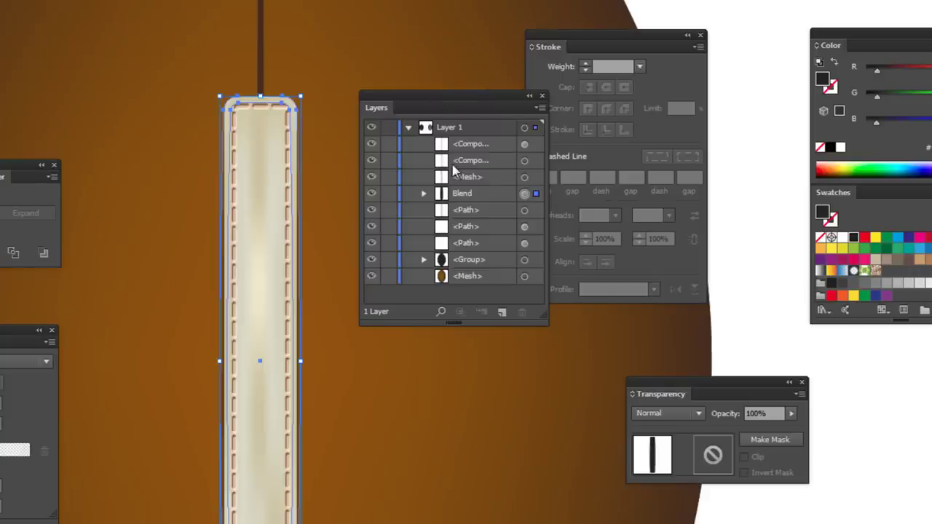
key("ctrl+bracketright")
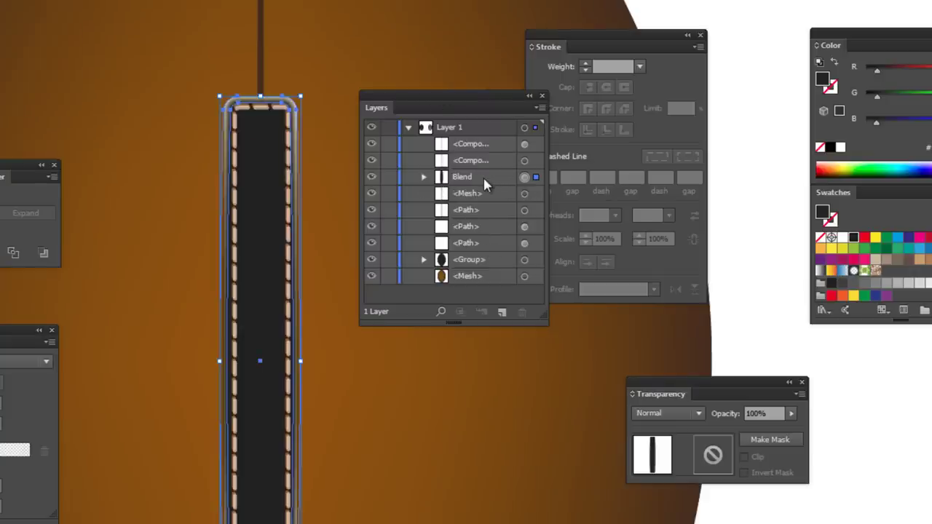
left_click(483, 176)
left_click_drag(496, 176, 493, 224)
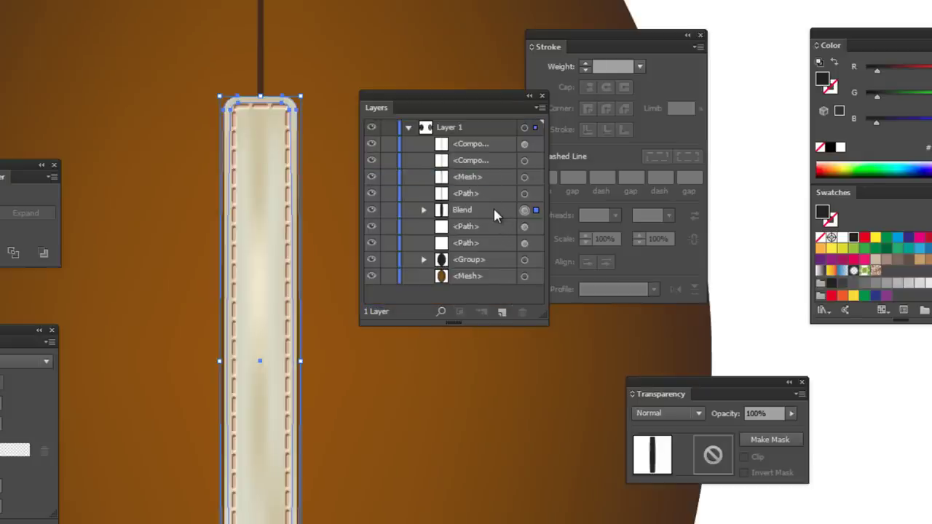
left_click(750, 316)
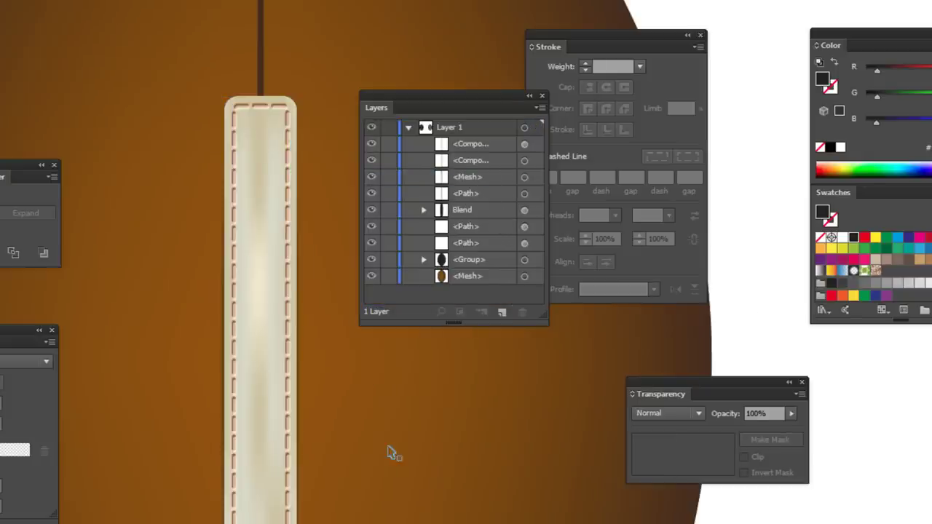
Widen the stitched lace strip slightly on both left and right sides
left_click(224, 369)
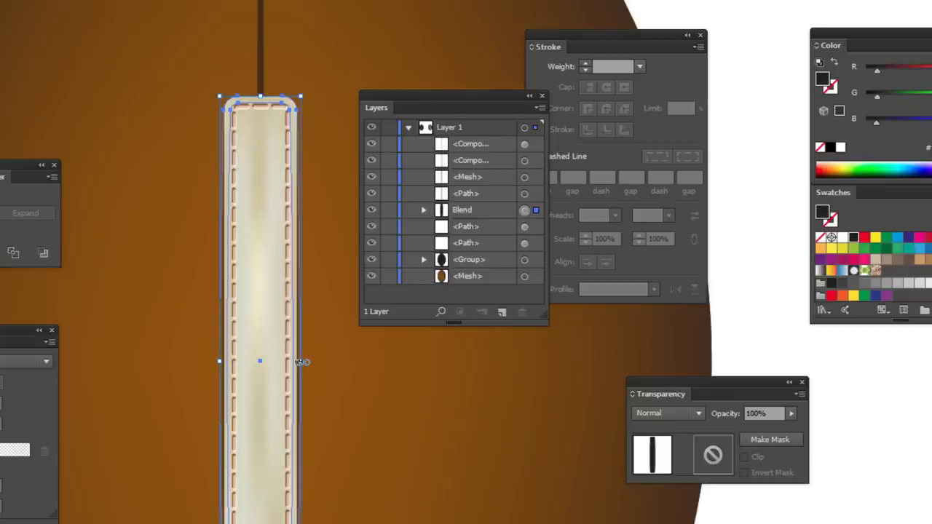
left_click_drag(300, 362, 304, 366)
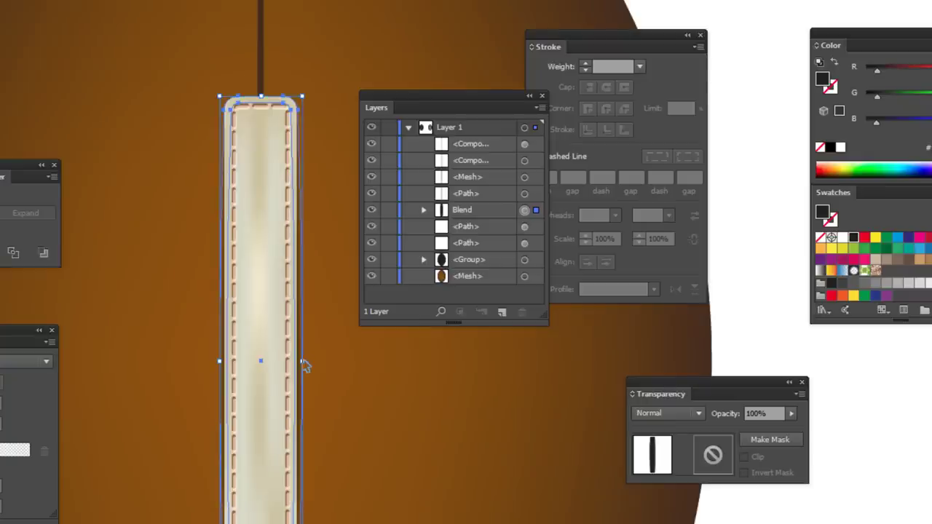
left_click_drag(221, 362, 217, 362)
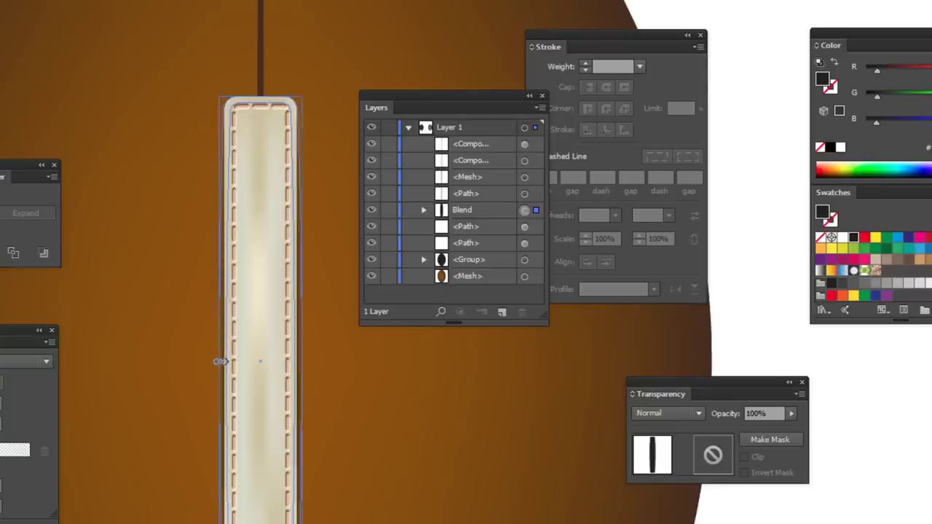
key("ctrl+shift+a")
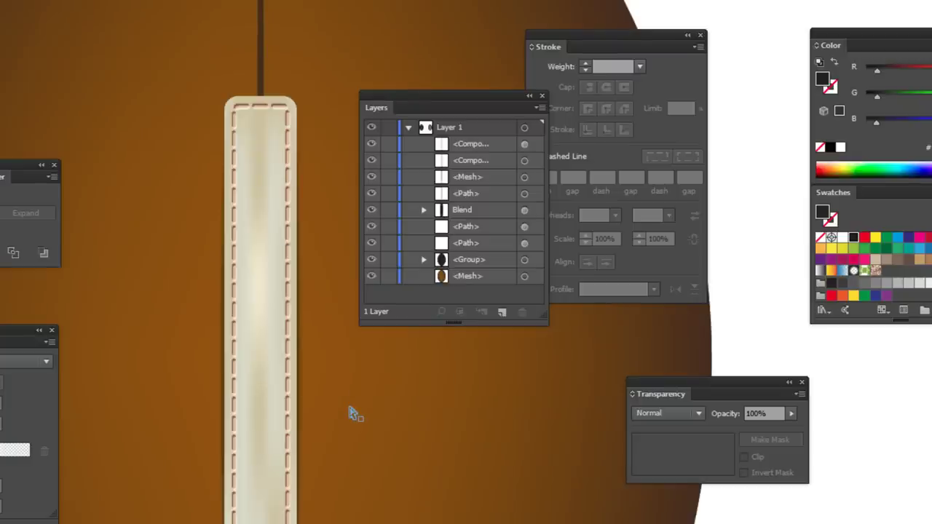
key("ctrl+minus")
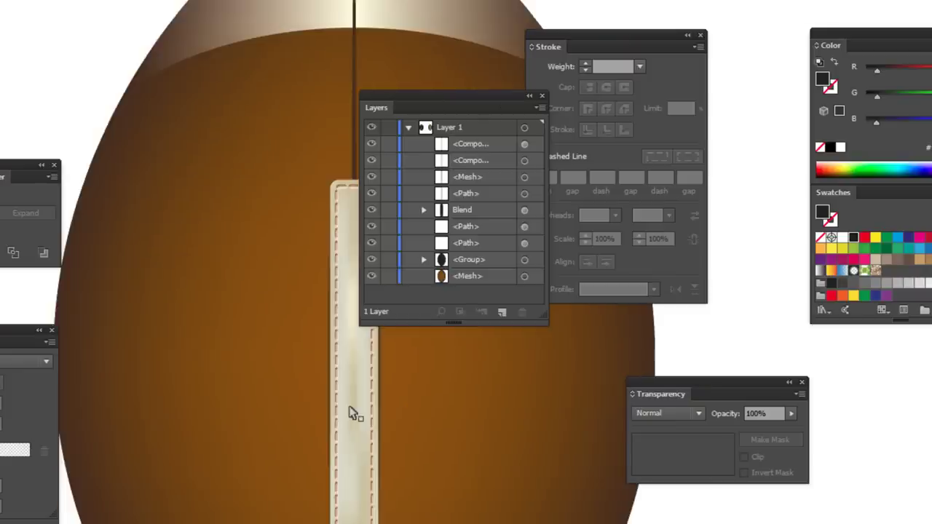
Zoom in on the cream lace strip and collapse Layer 1 in the Layers panel
left_click_drag(485, 95, 750, 509)
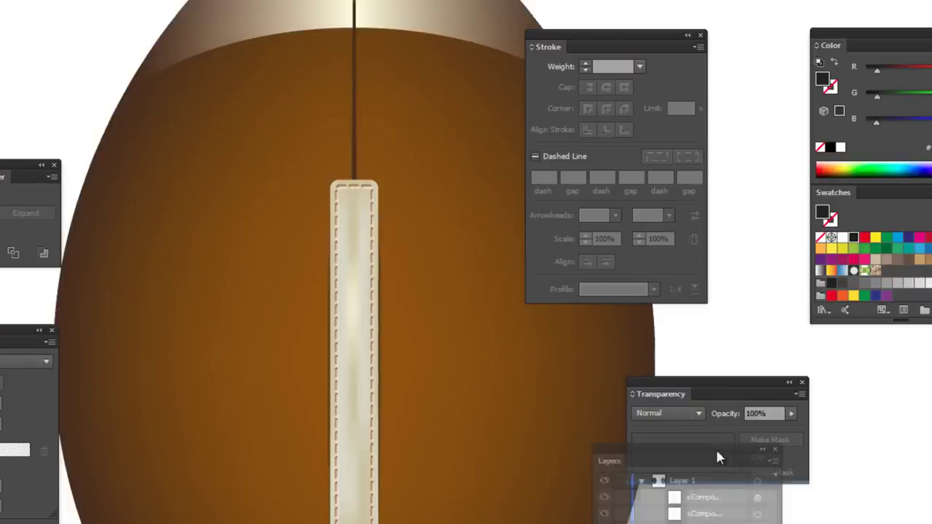
left_click_drag(391, 341, 332, 349)
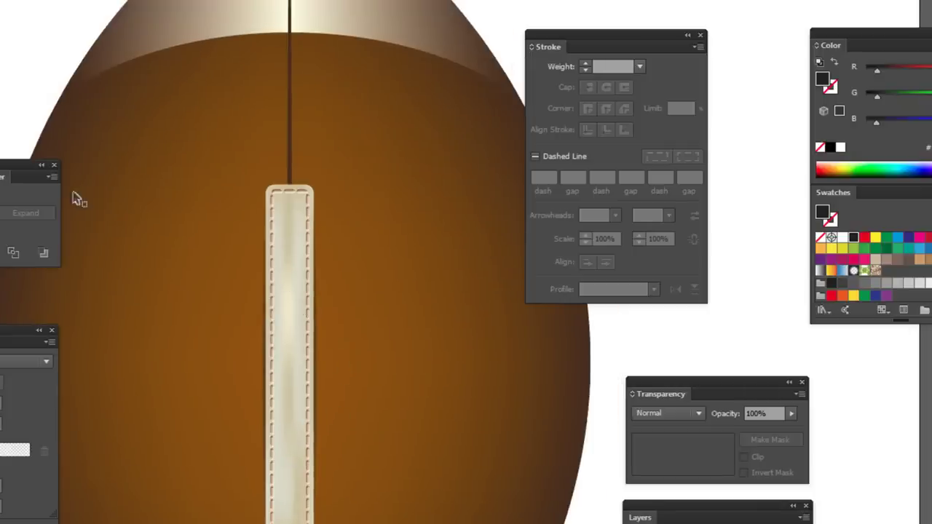
left_click(286, 284)
scroll(286, 284, "up", 2)
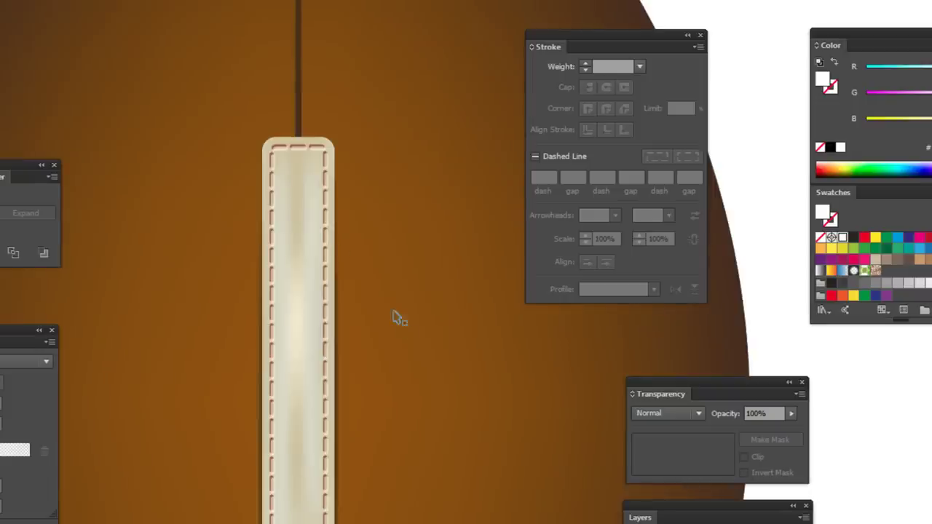
left_click(306, 271)
left_click(394, 244)
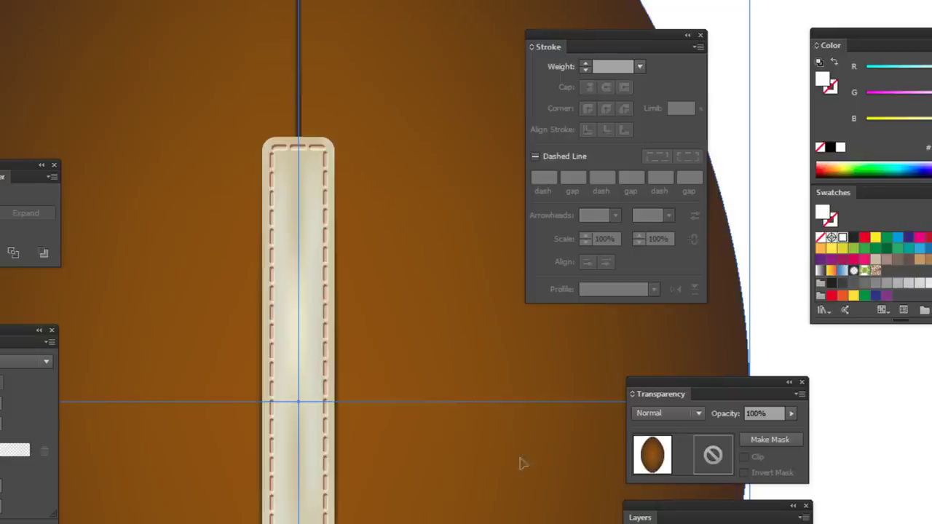
left_click_drag(678, 510, 495, 328)
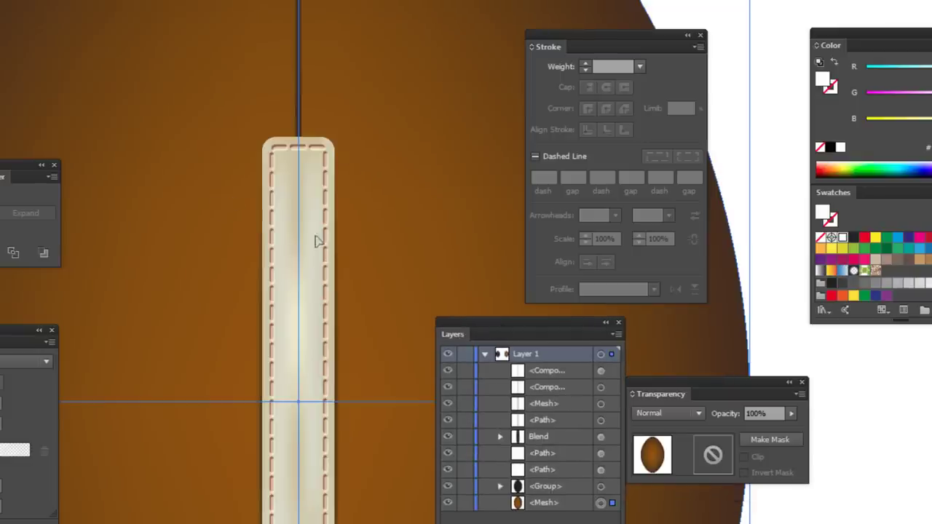
left_click(484, 353)
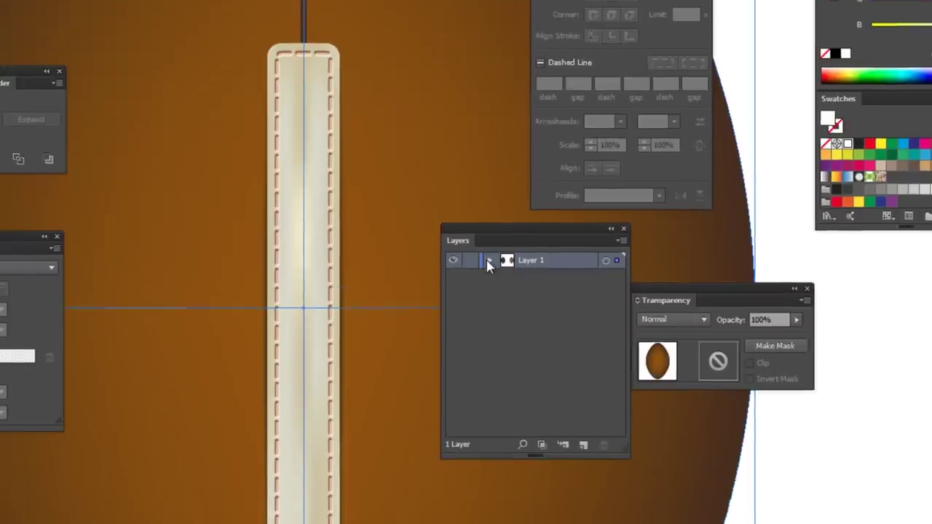
Add a new layer and draw a white rounded-rectangle bar across the lace top
left_click(586, 410)
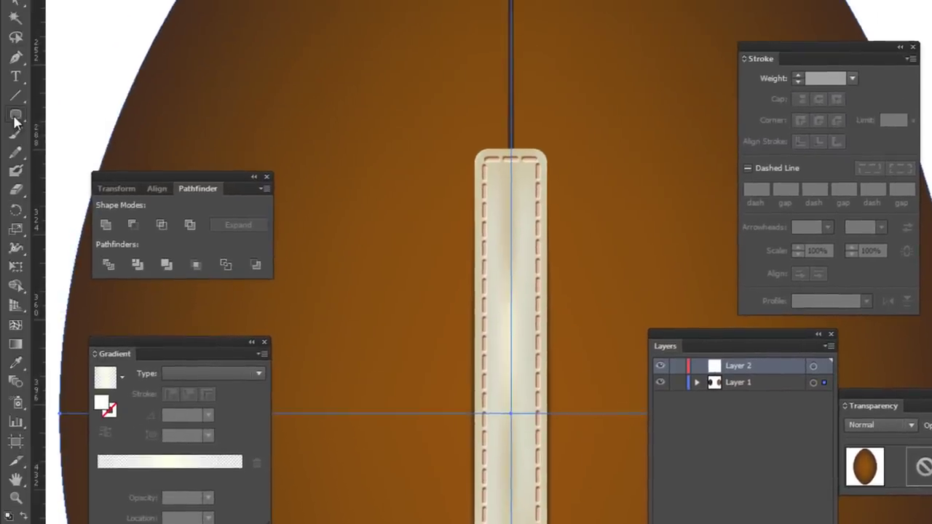
key("m")
left_click_drag(510, 194, 588, 209)
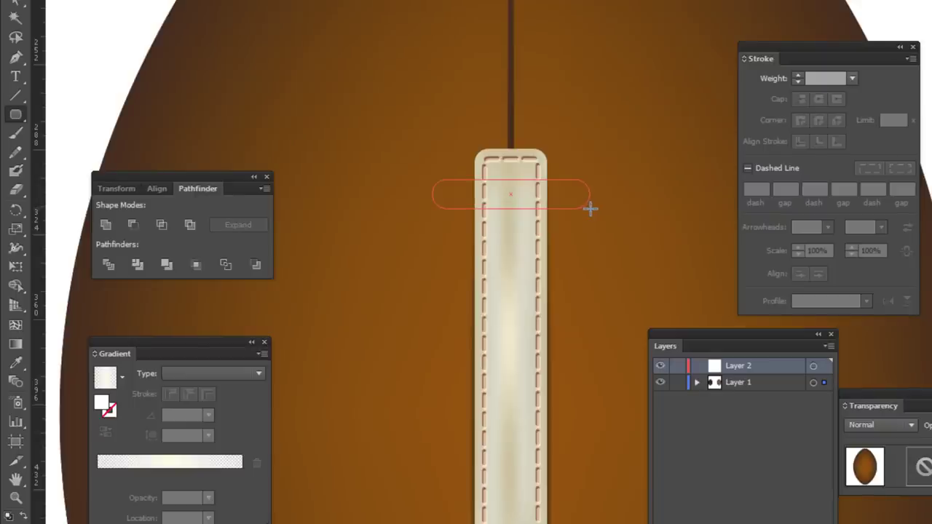
left_click_drag(589, 209, 590, 207)
left_click_drag(590, 208, 591, 229)
key("Left")
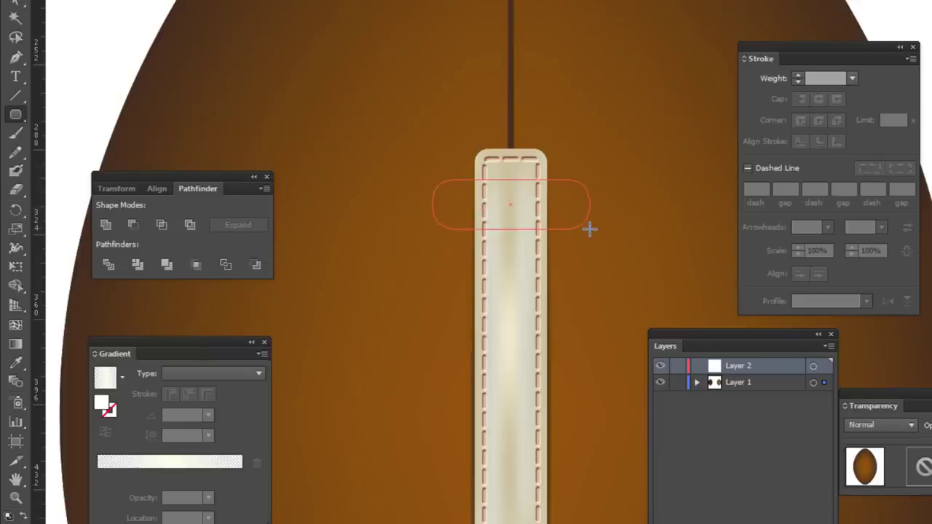
left_click_drag(590, 229, 591, 206)
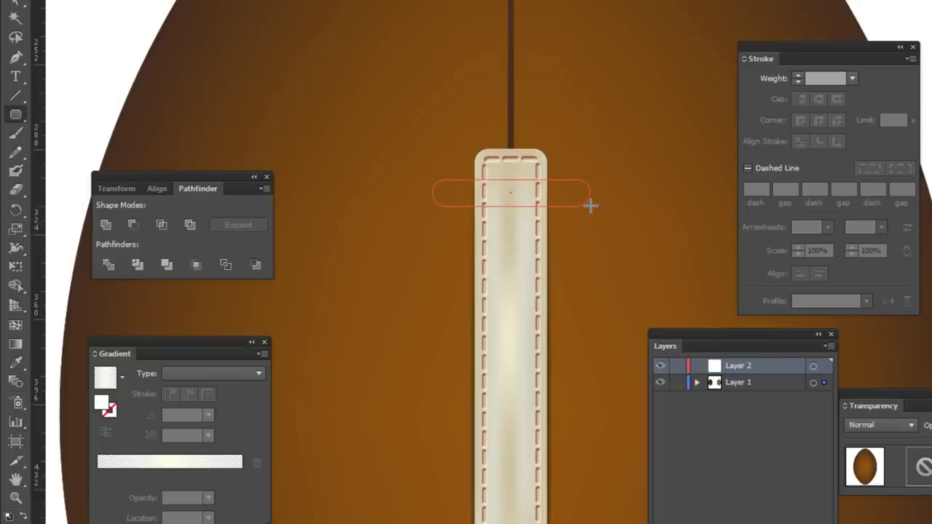
left_click_drag(591, 206, 591, 206)
Move the white rounded bar up onto the top of the lace strip
key("v")
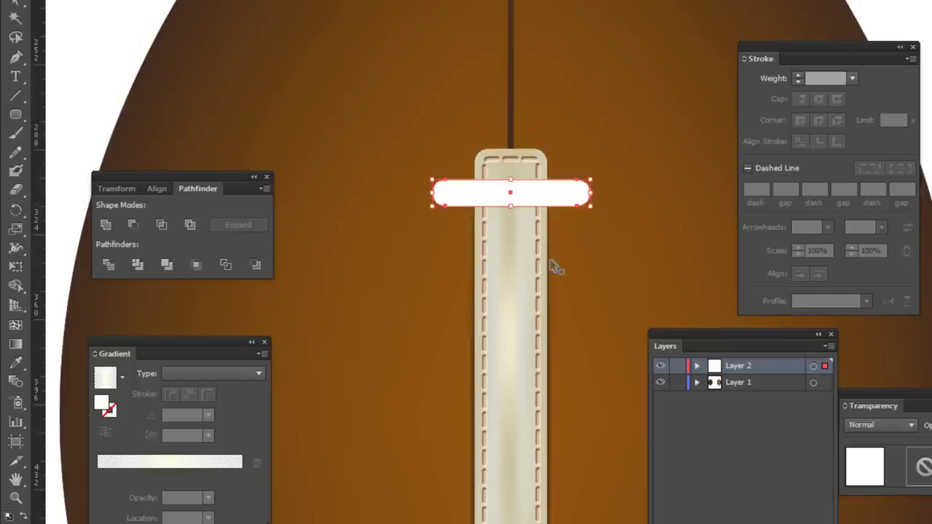
left_click(542, 248)
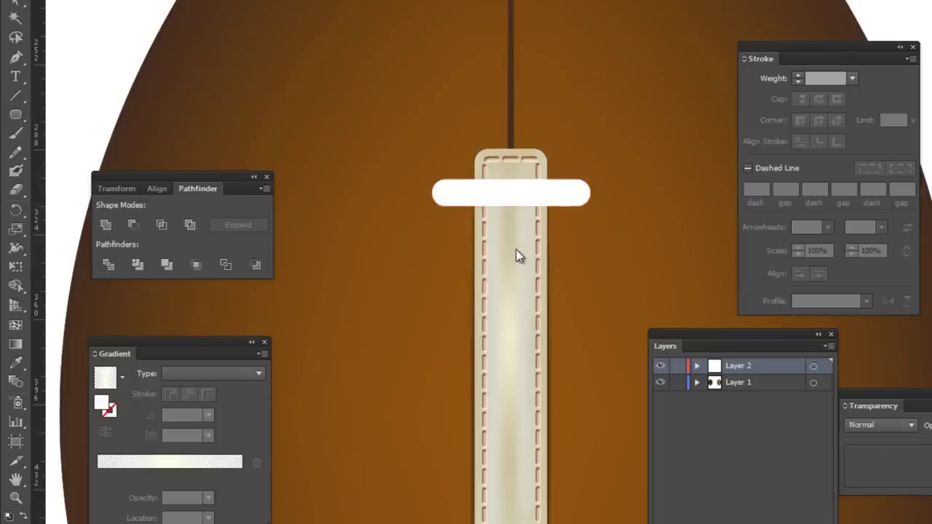
left_click(507, 198)
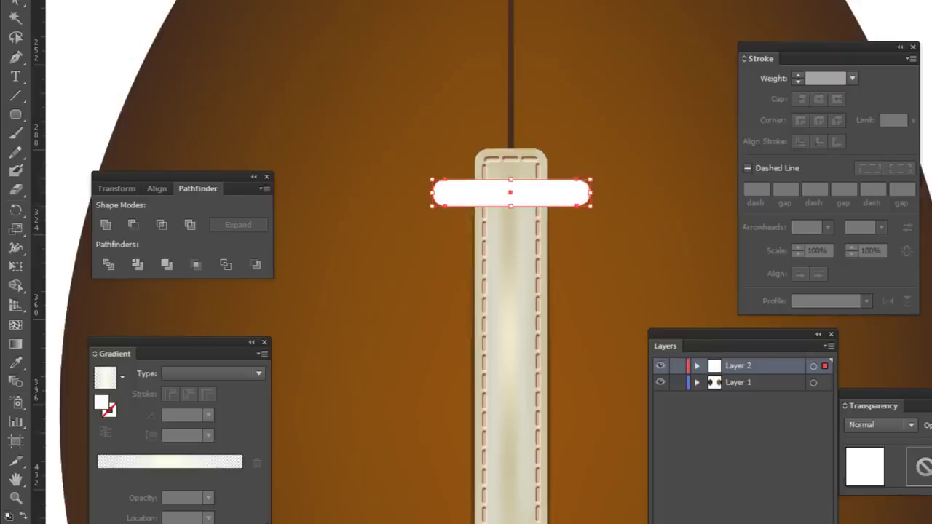
left_click_drag(526, 200, 529, 182)
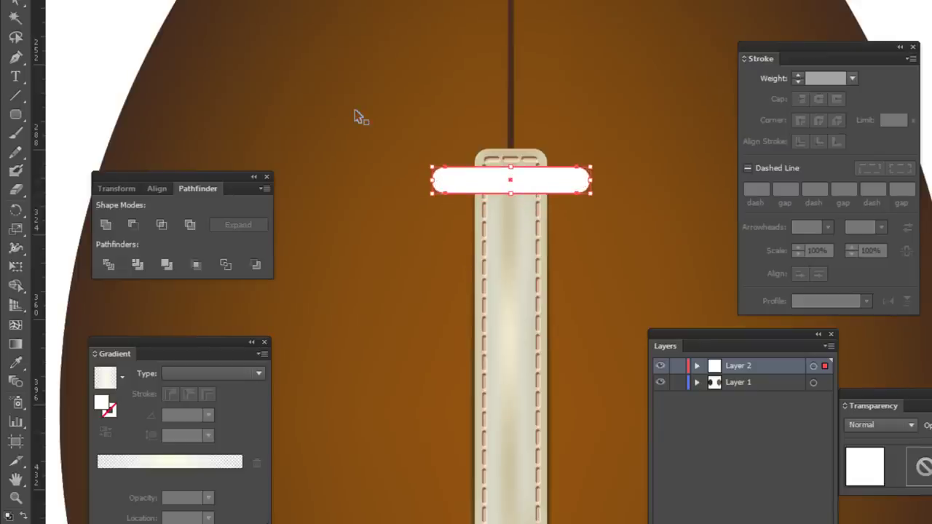
key("ctrl+equal")
left_click_drag(538, 191, 587, 225)
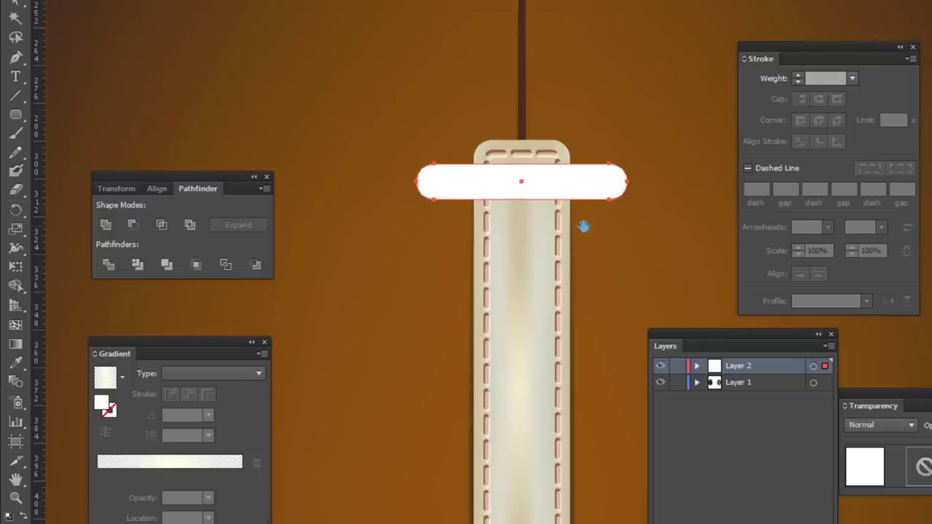
left_click_drag(728, 346, 874, 71)
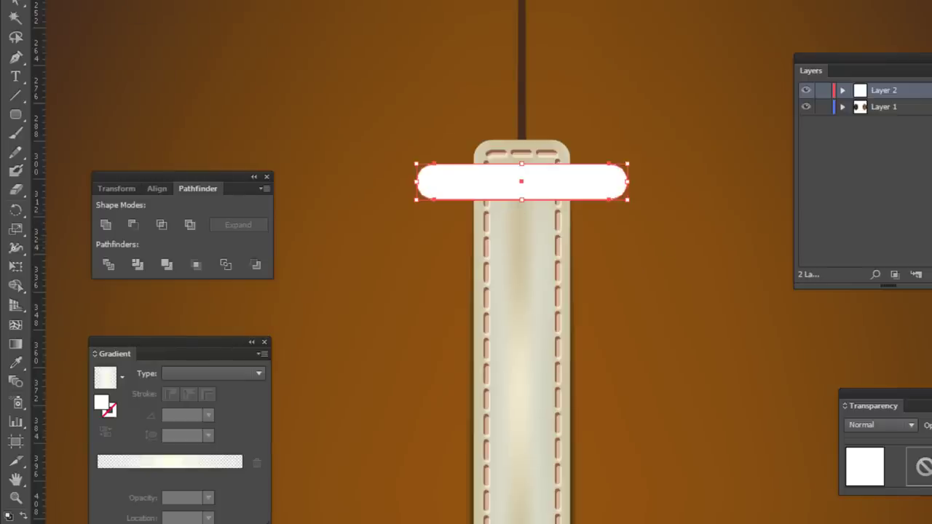
Convert the white bar into a flat gradient mesh with 3 rows and 5 columns
key("alt+o")
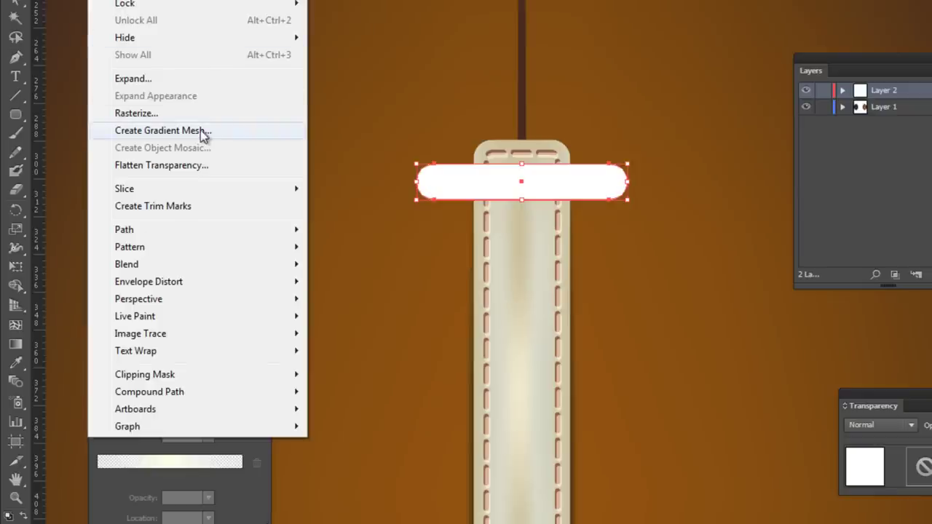
left_click(208, 140)
mouse_move(219, 358)
left_mouse_down()
mouse_move(378, 374)
mouse_move(312, 353)
left_mouse_up()
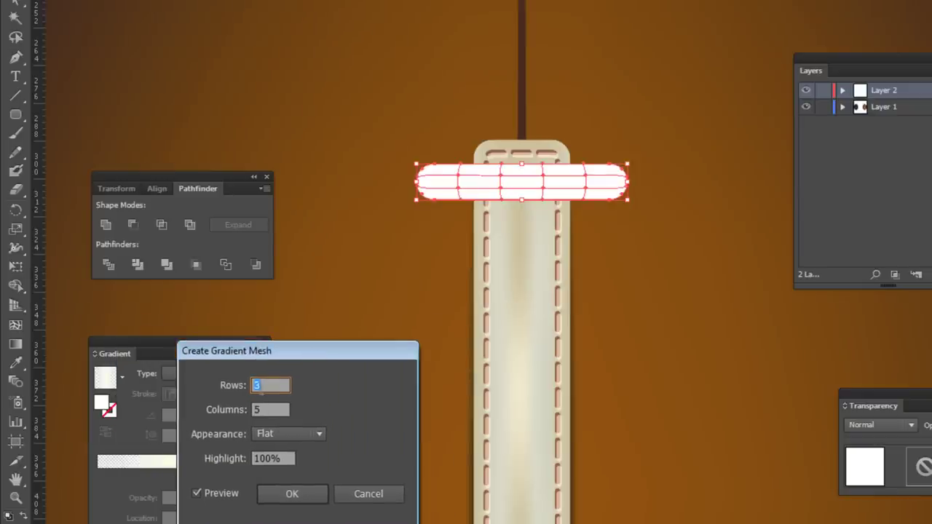
type("2")
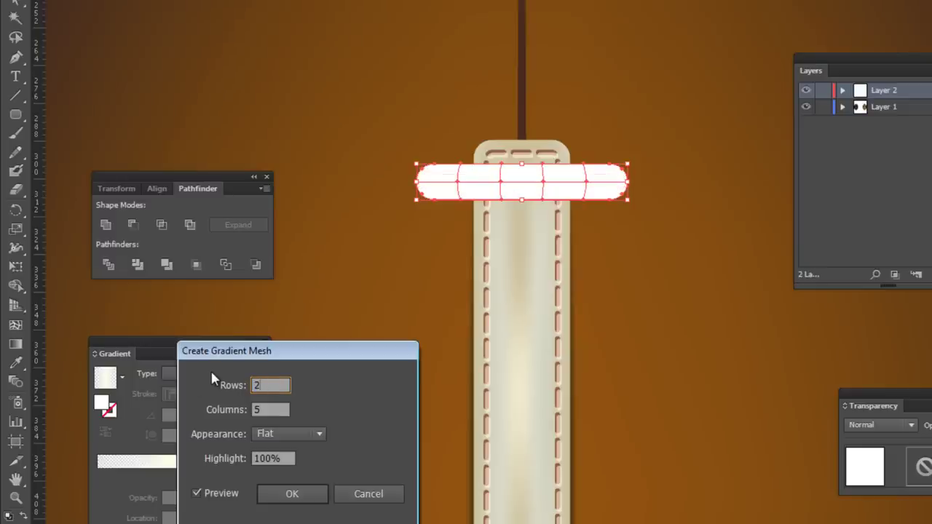
key("Tab")
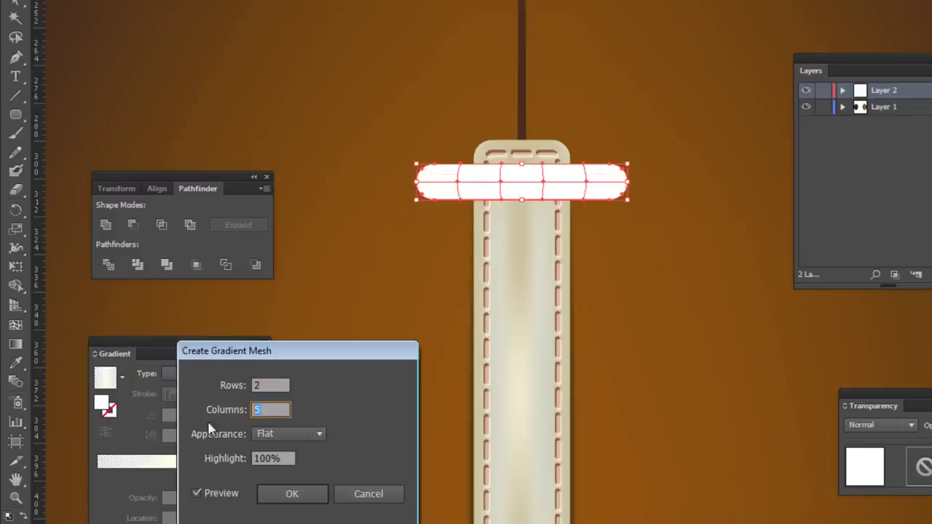
type("3")
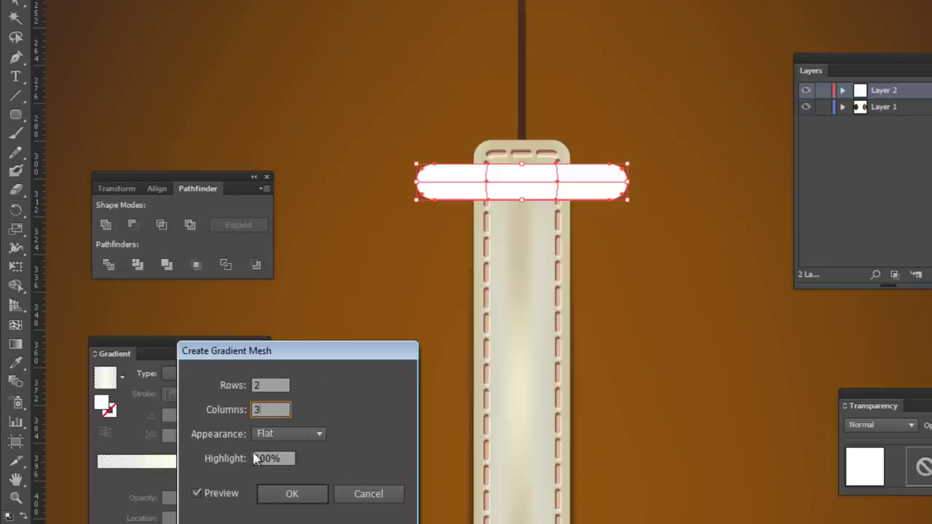
key("shift+Tab")
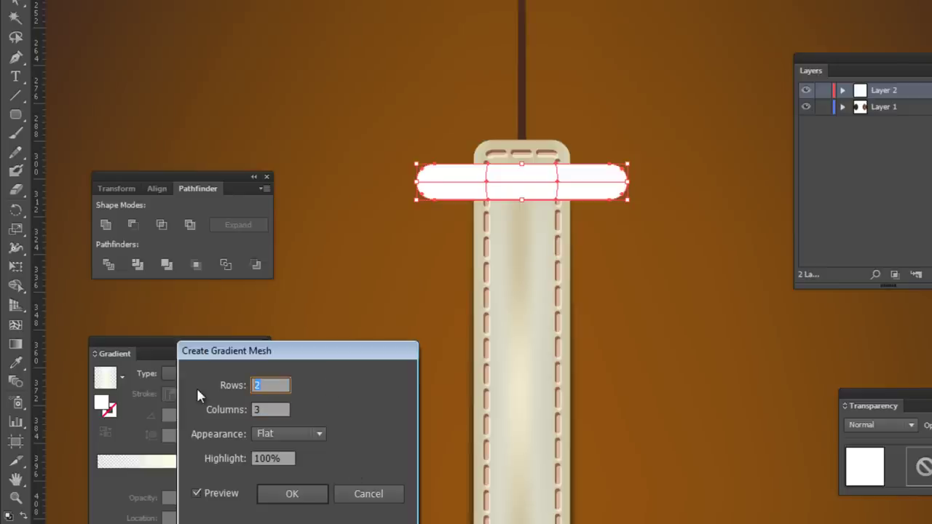
type("3")
key("Tab")
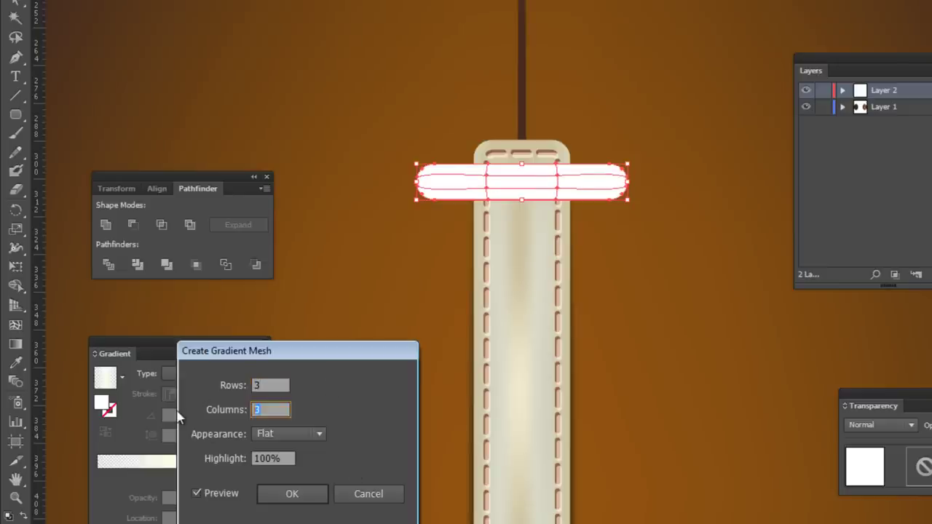
type("5")
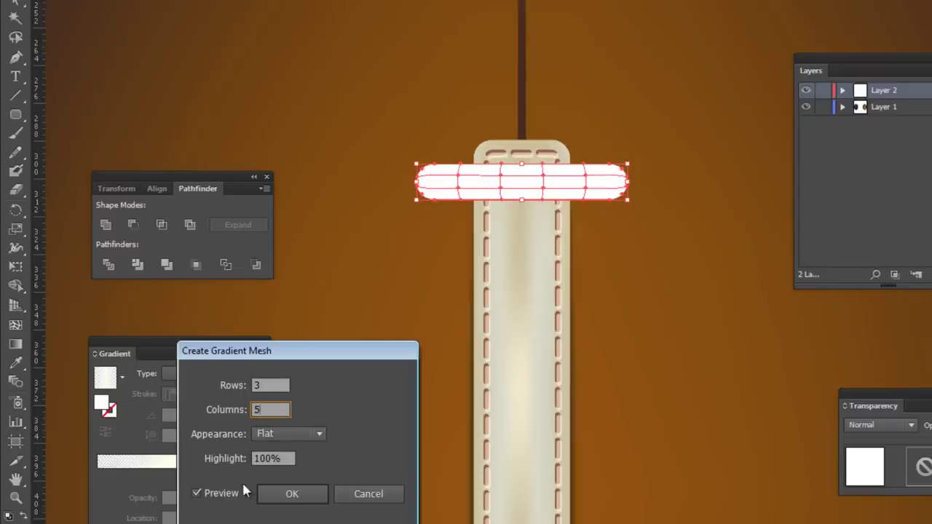
left_click(295, 494)
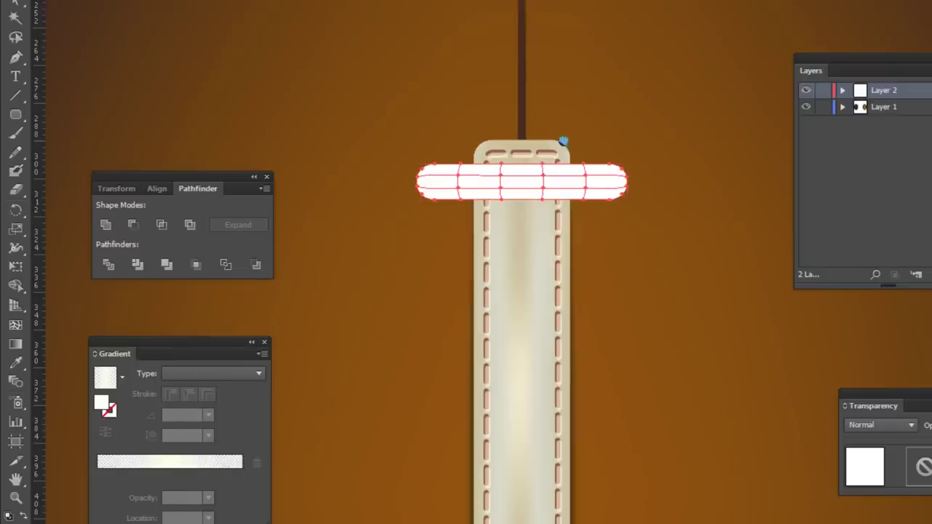
left_click_drag(562, 143, 549, 157)
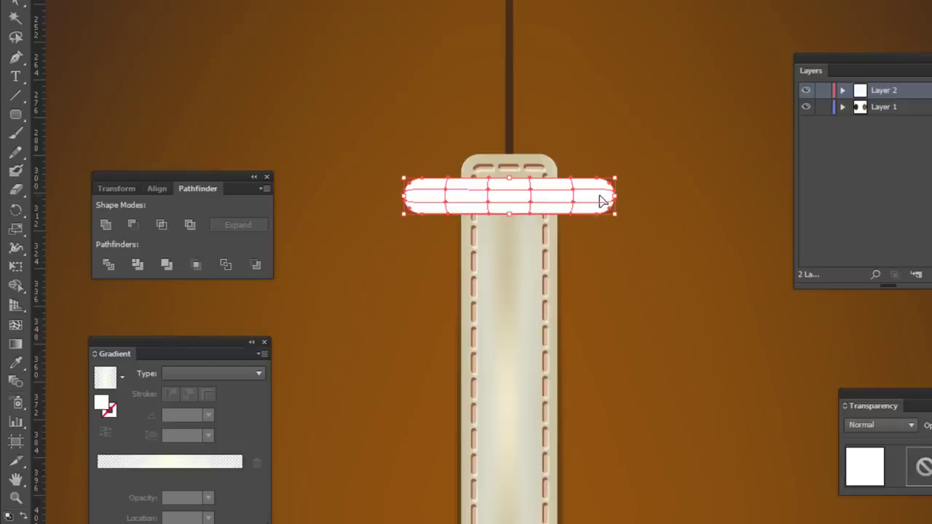
double_click(601, 201)
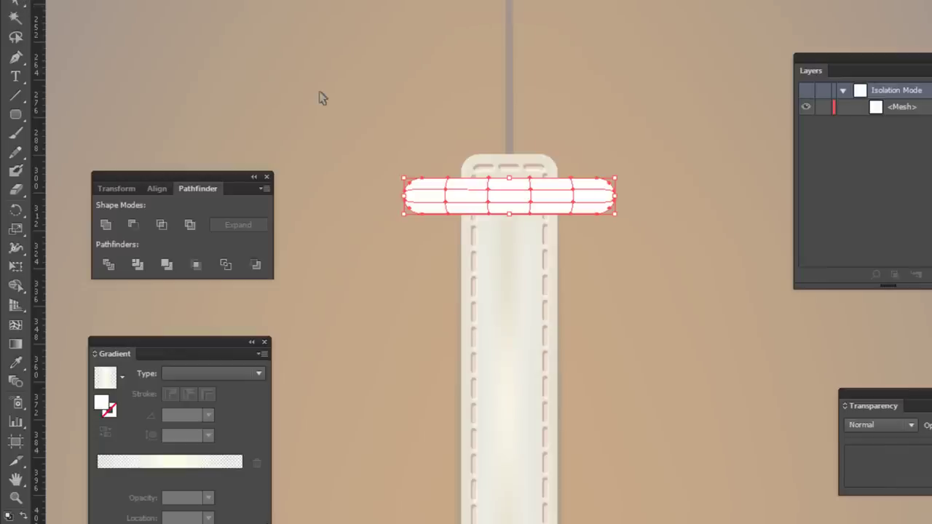
double_click(319, 93)
left_click(560, 203)
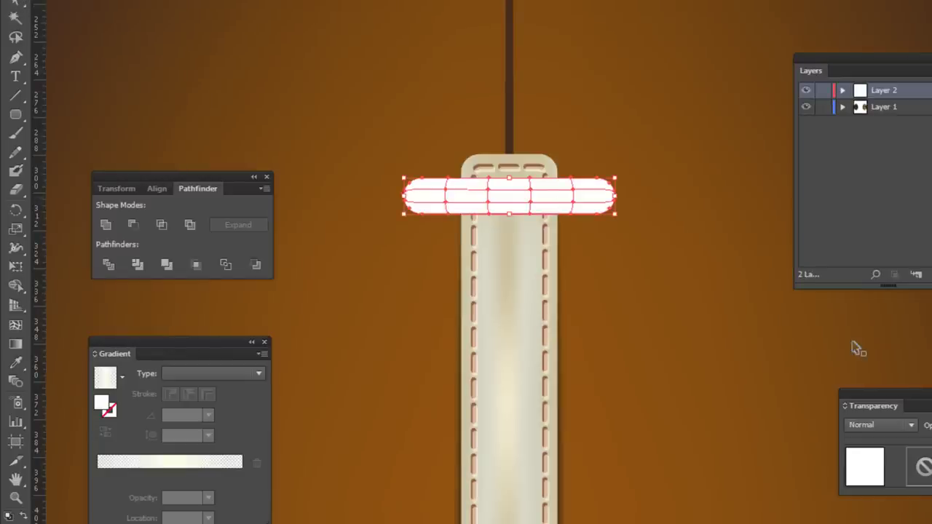
key("a")
key("ctrl+minus")
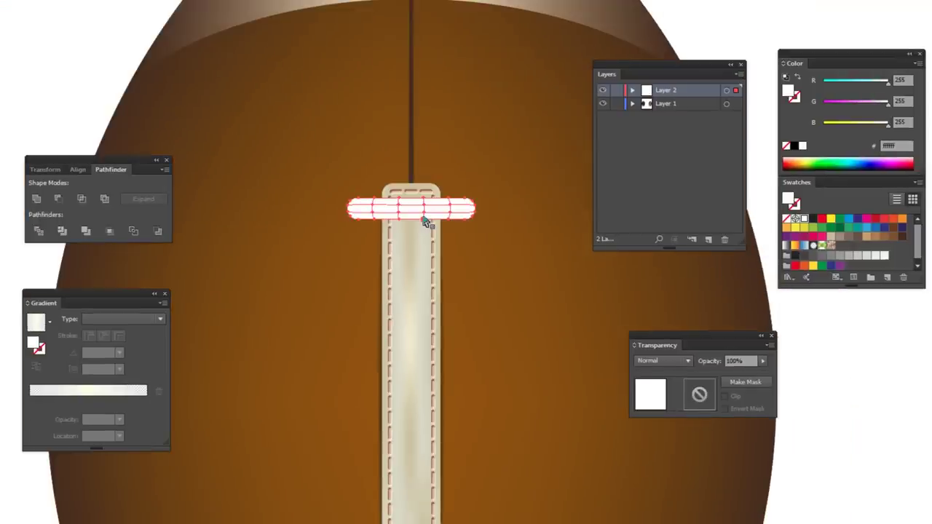
key("ctrl+minus")
key("ctrl+plus")
key("ctrl+plus")
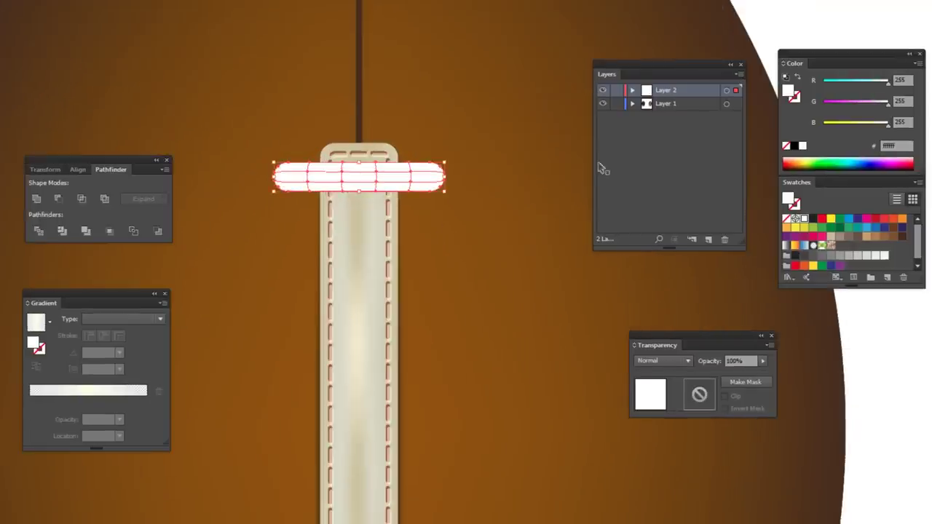
left_click(725, 104)
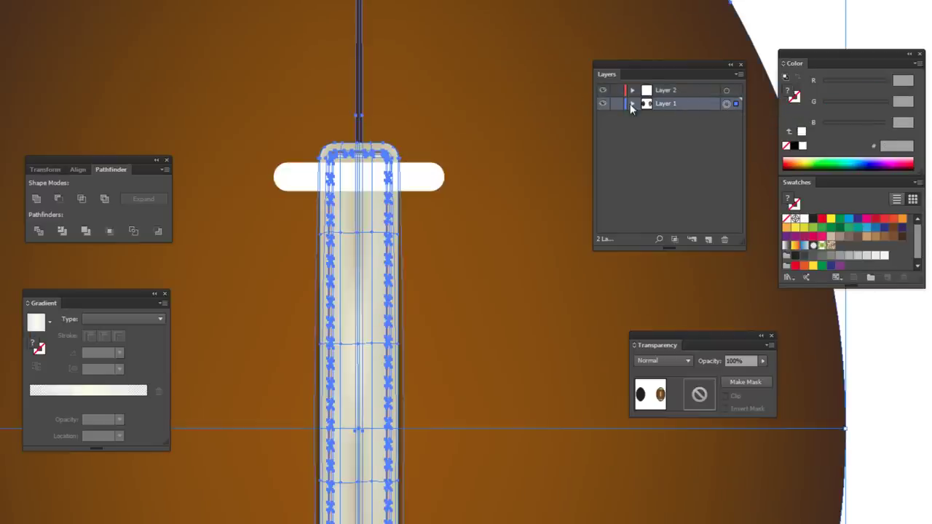
left_click(515, 144)
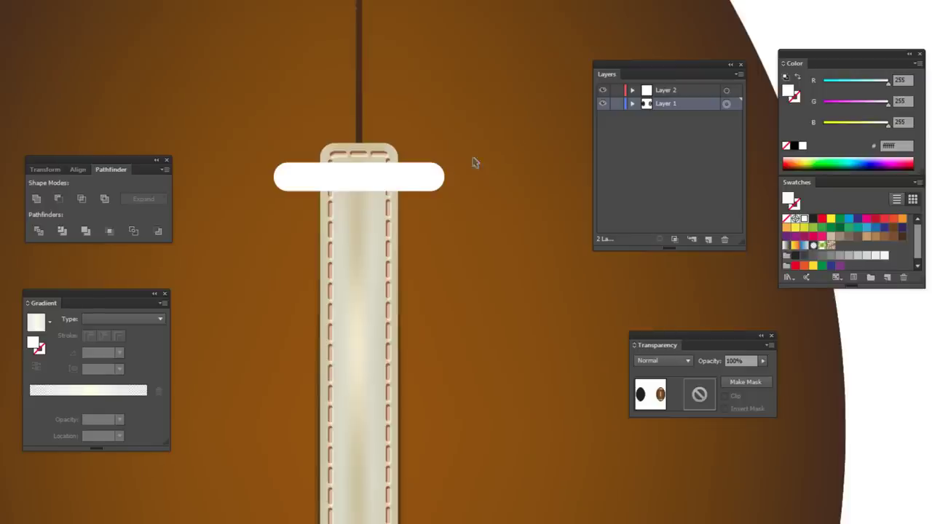
left_click(420, 181)
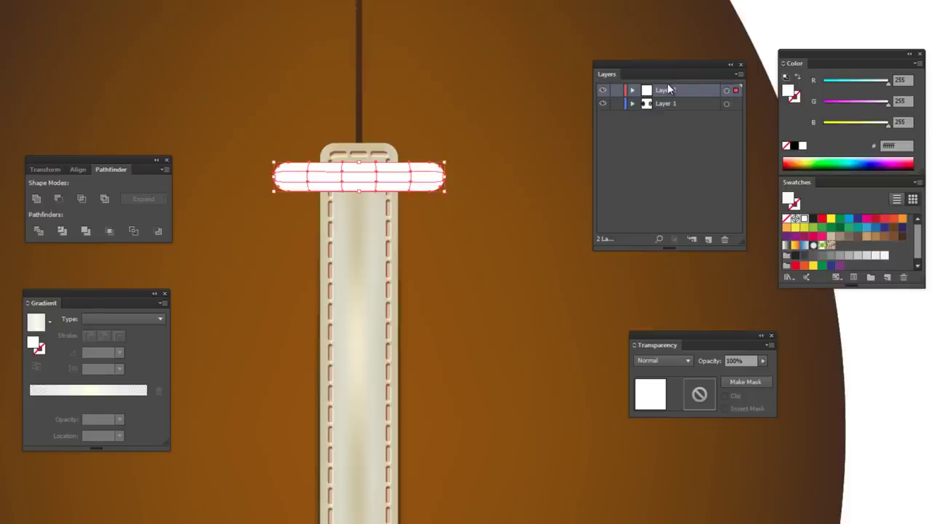
left_click(445, 233)
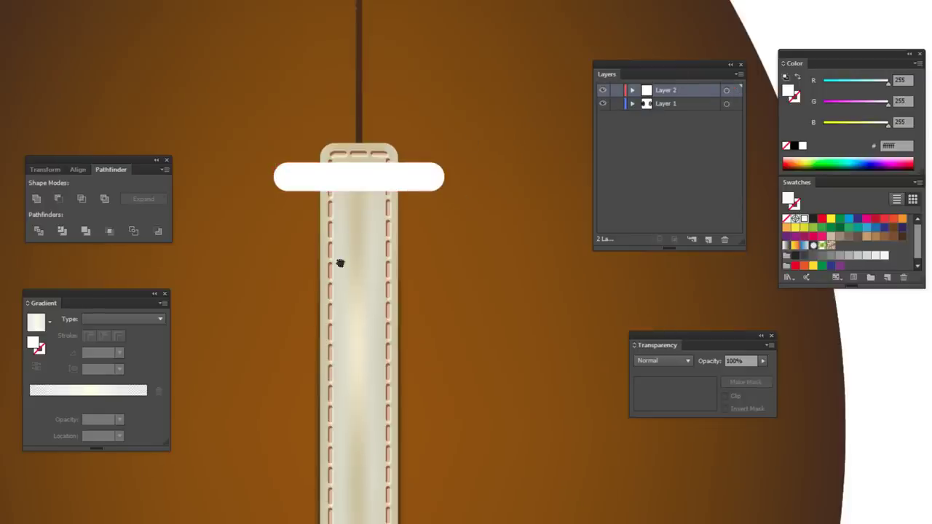
left_click_drag(340, 262, 362, 308)
key("ctrl+plus")
left_click_drag(283, 187, 340, 188)
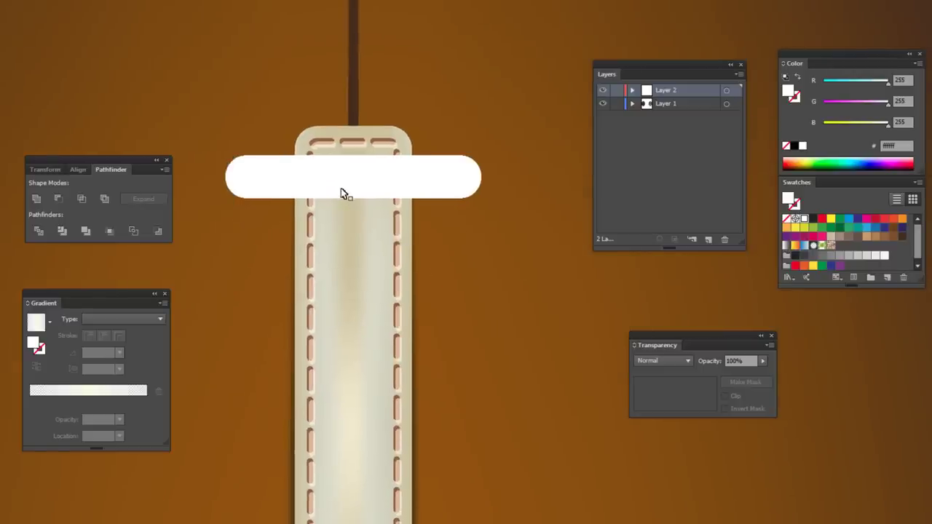
left_click(340, 188)
key("a")
Shade the mesh points at the bar's left end dark brown (#2b1400)
left_click_drag(201, 114, 257, 227)
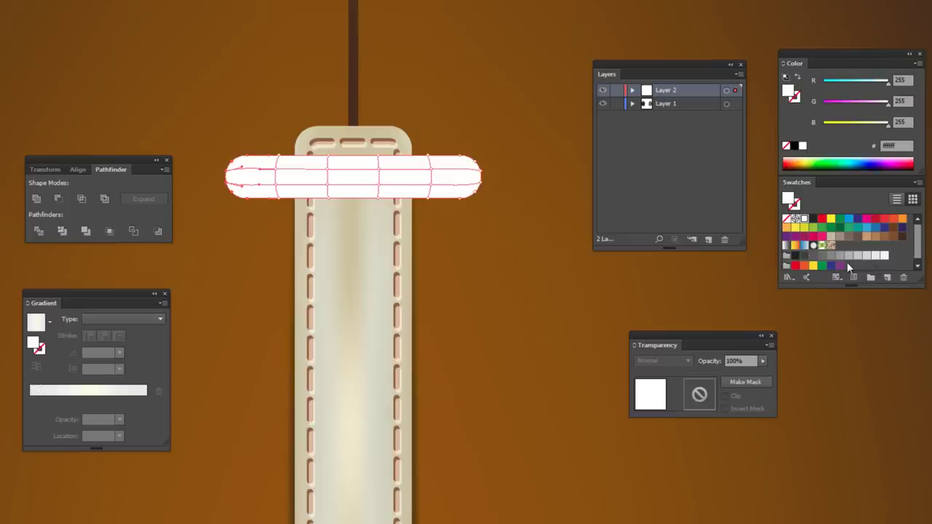
left_click(796, 256)
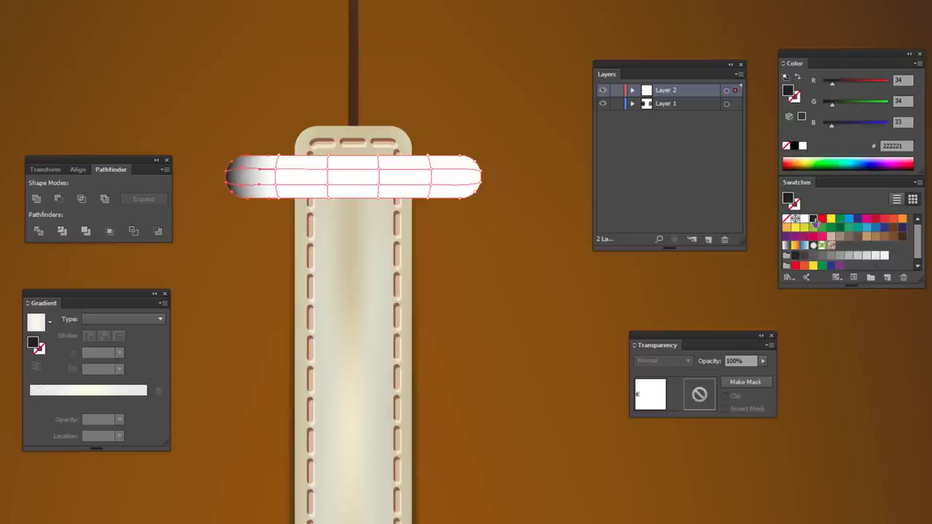
left_click(902, 237)
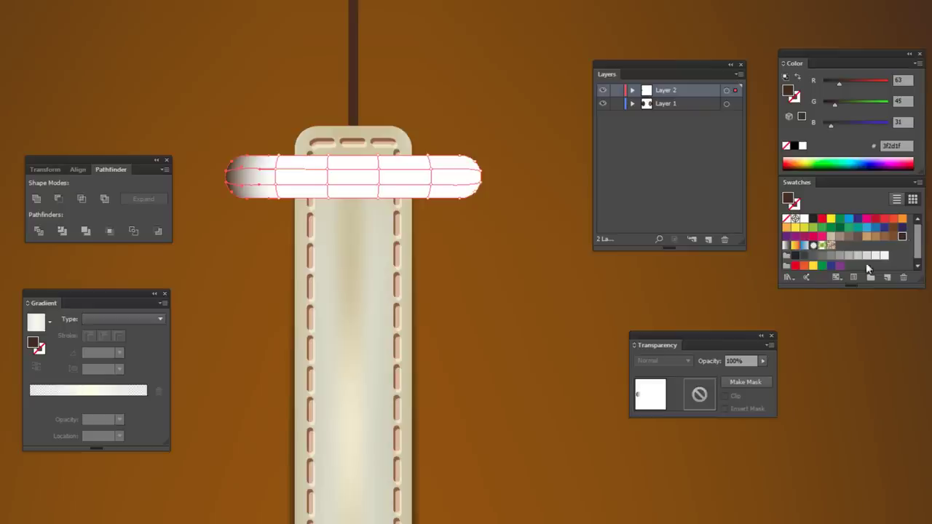
left_click_drag(835, 104, 831, 104)
left_click_drag(834, 83, 829, 104)
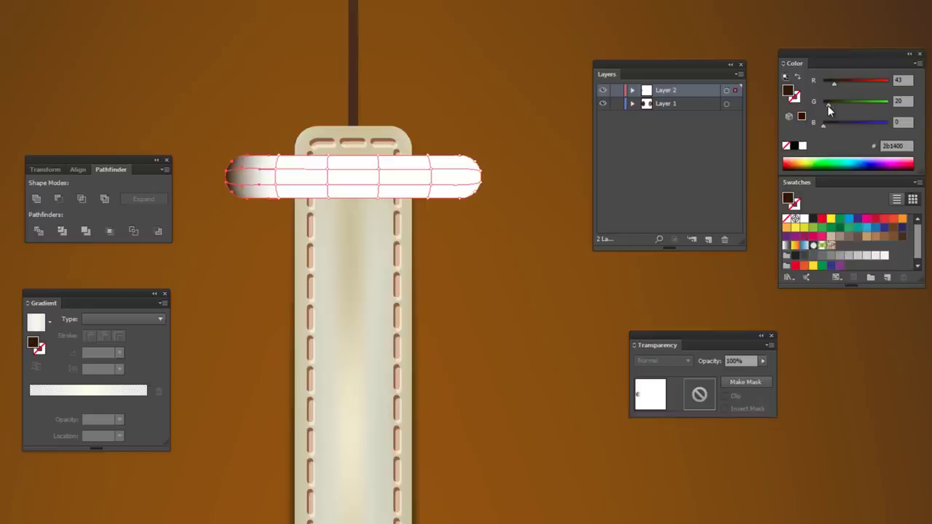
Give the bar's right-end mesh points the same dark brown
left_click_drag(504, 218, 451, 133)
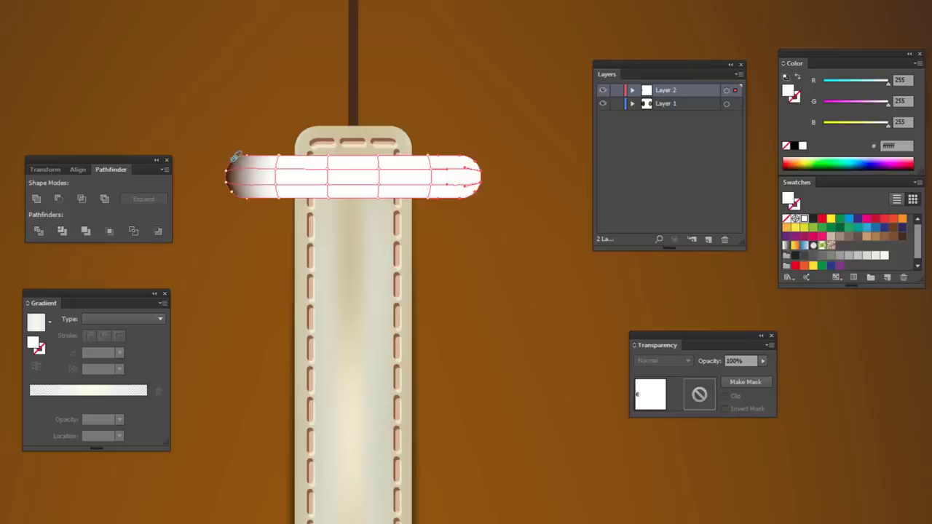
left_click(235, 157)
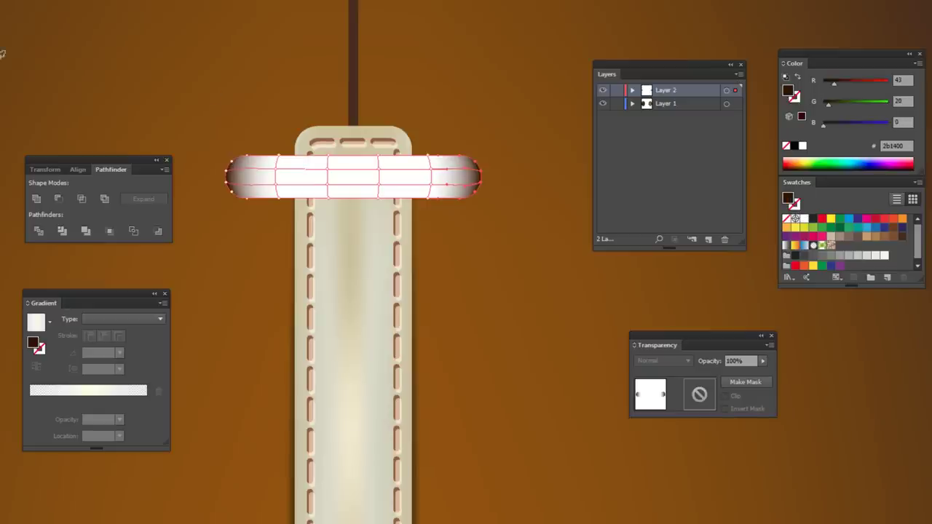
left_click(235, 107)
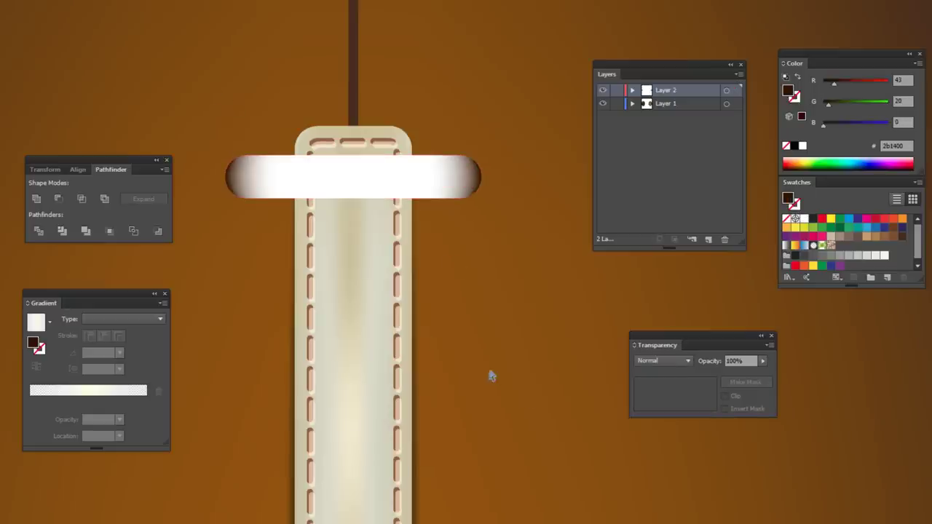
left_click(308, 193)
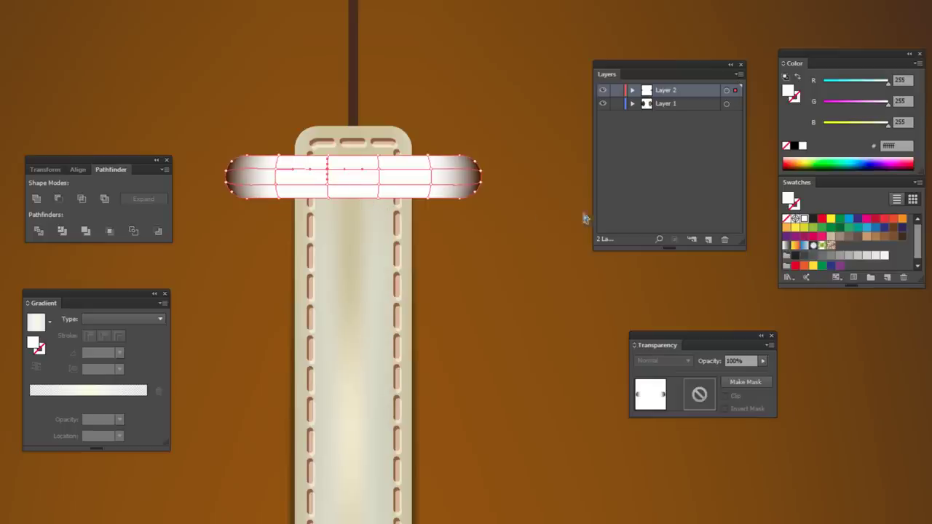
Shade three mesh points along the middle of the cross-lace grey
left_click(857, 256)
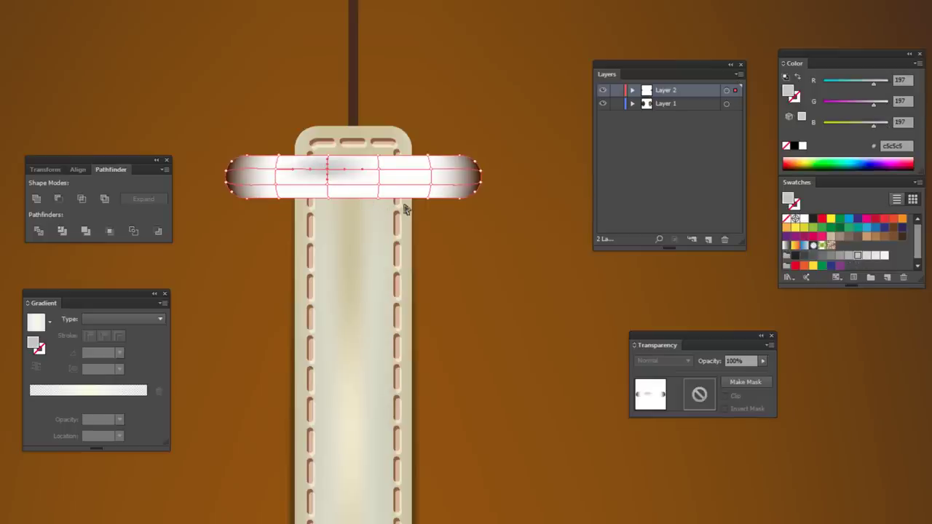
left_click(378, 172)
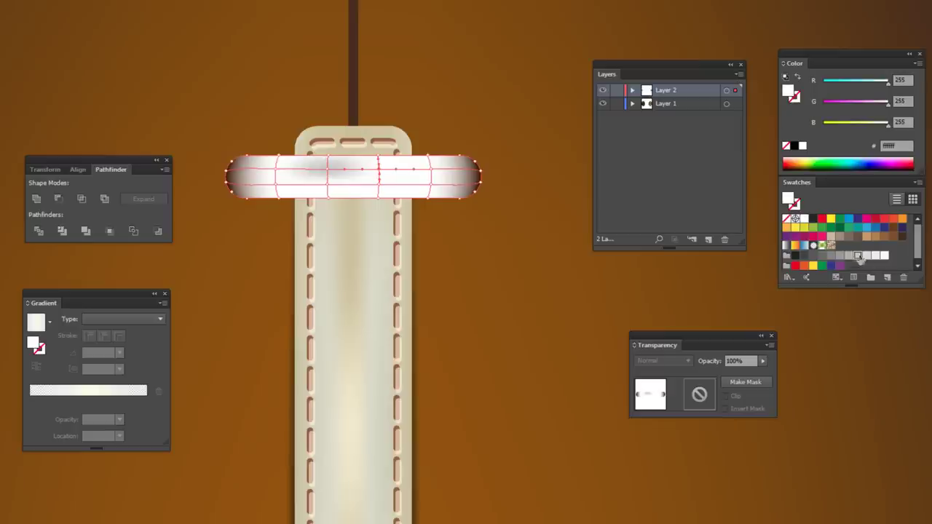
left_click(858, 255)
left_click(429, 188)
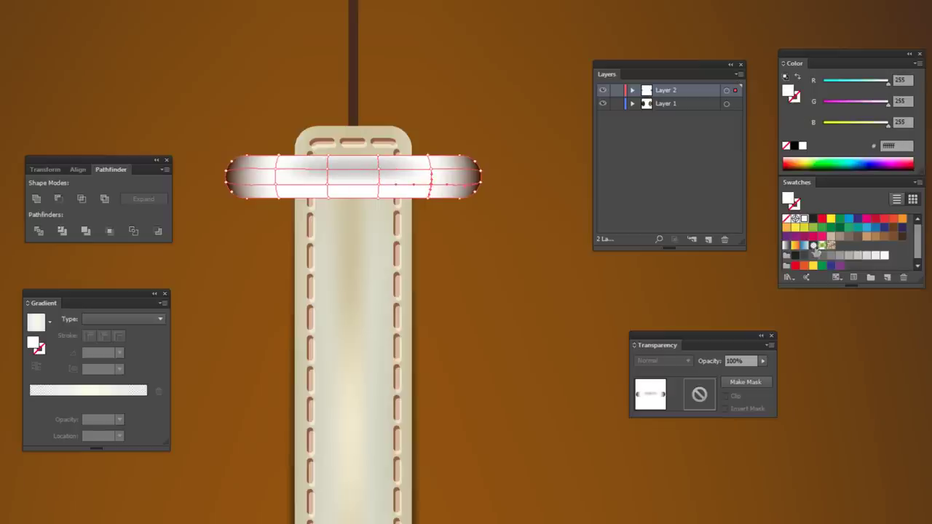
left_click(856, 255)
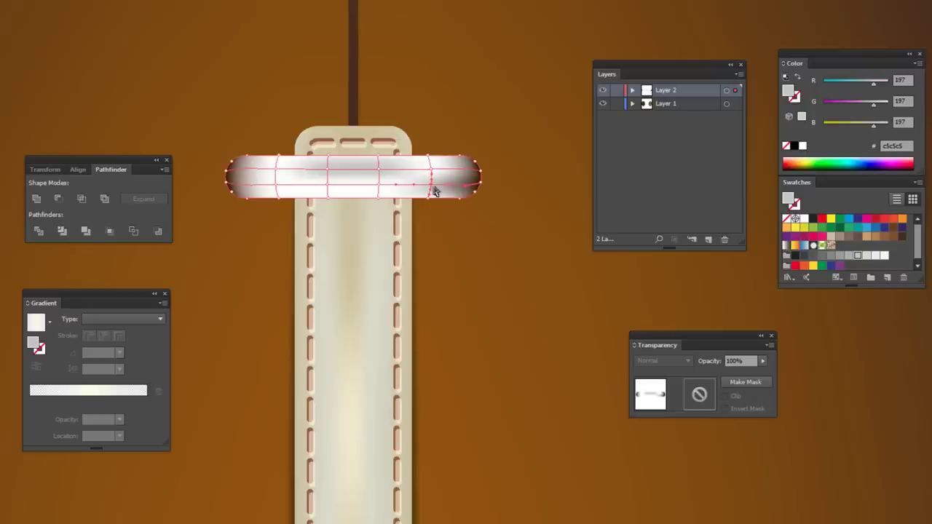
Shade two more white mesh points on the band with a lighter grey
left_click(278, 197)
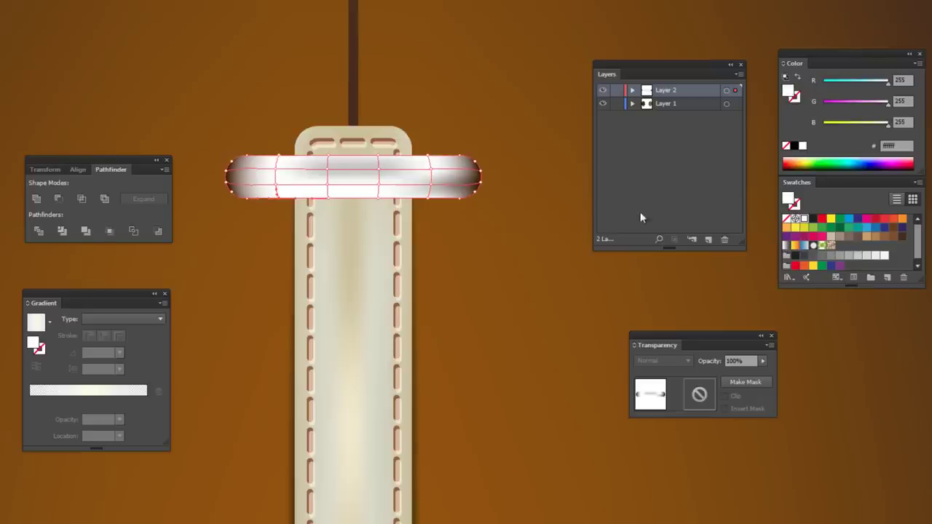
left_click(850, 257)
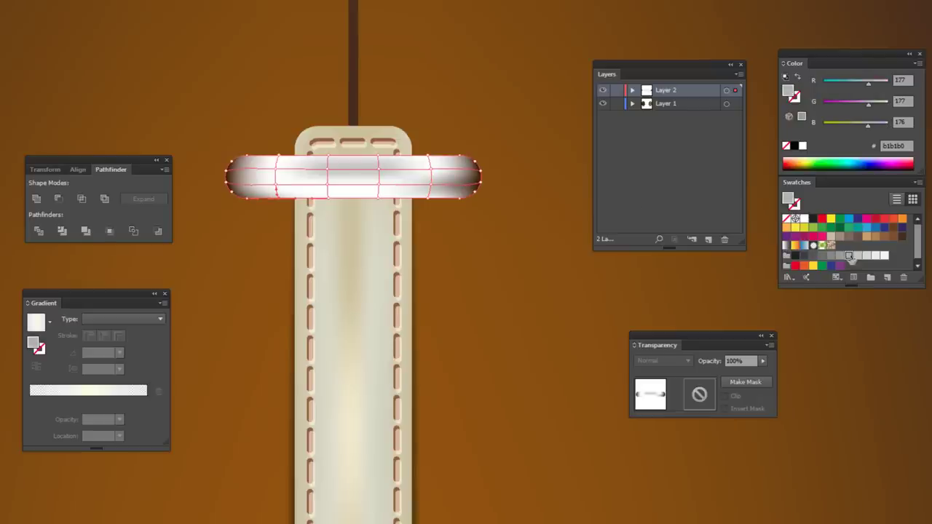
left_click(329, 186)
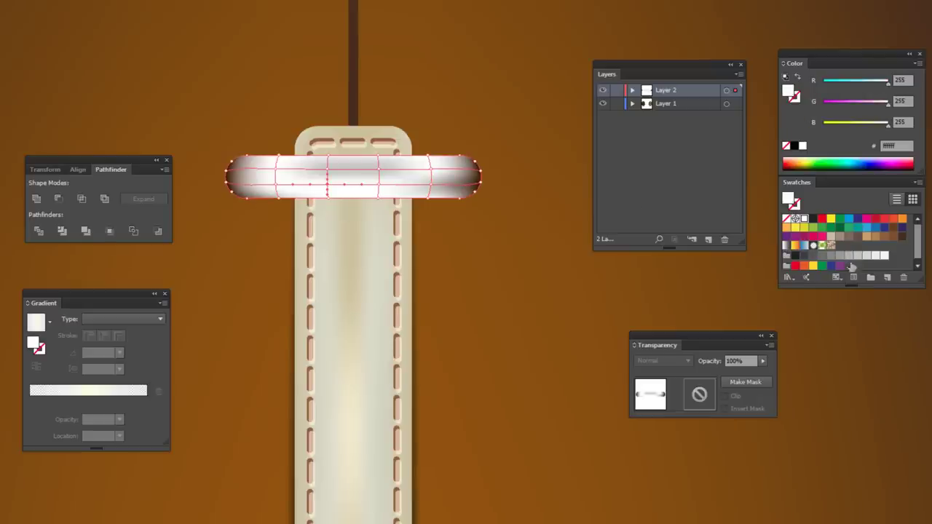
left_click(849, 256)
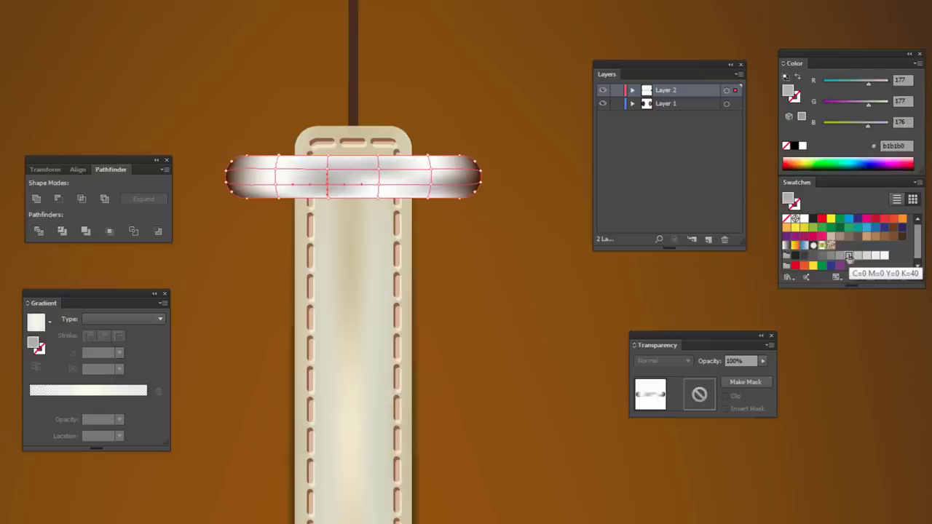